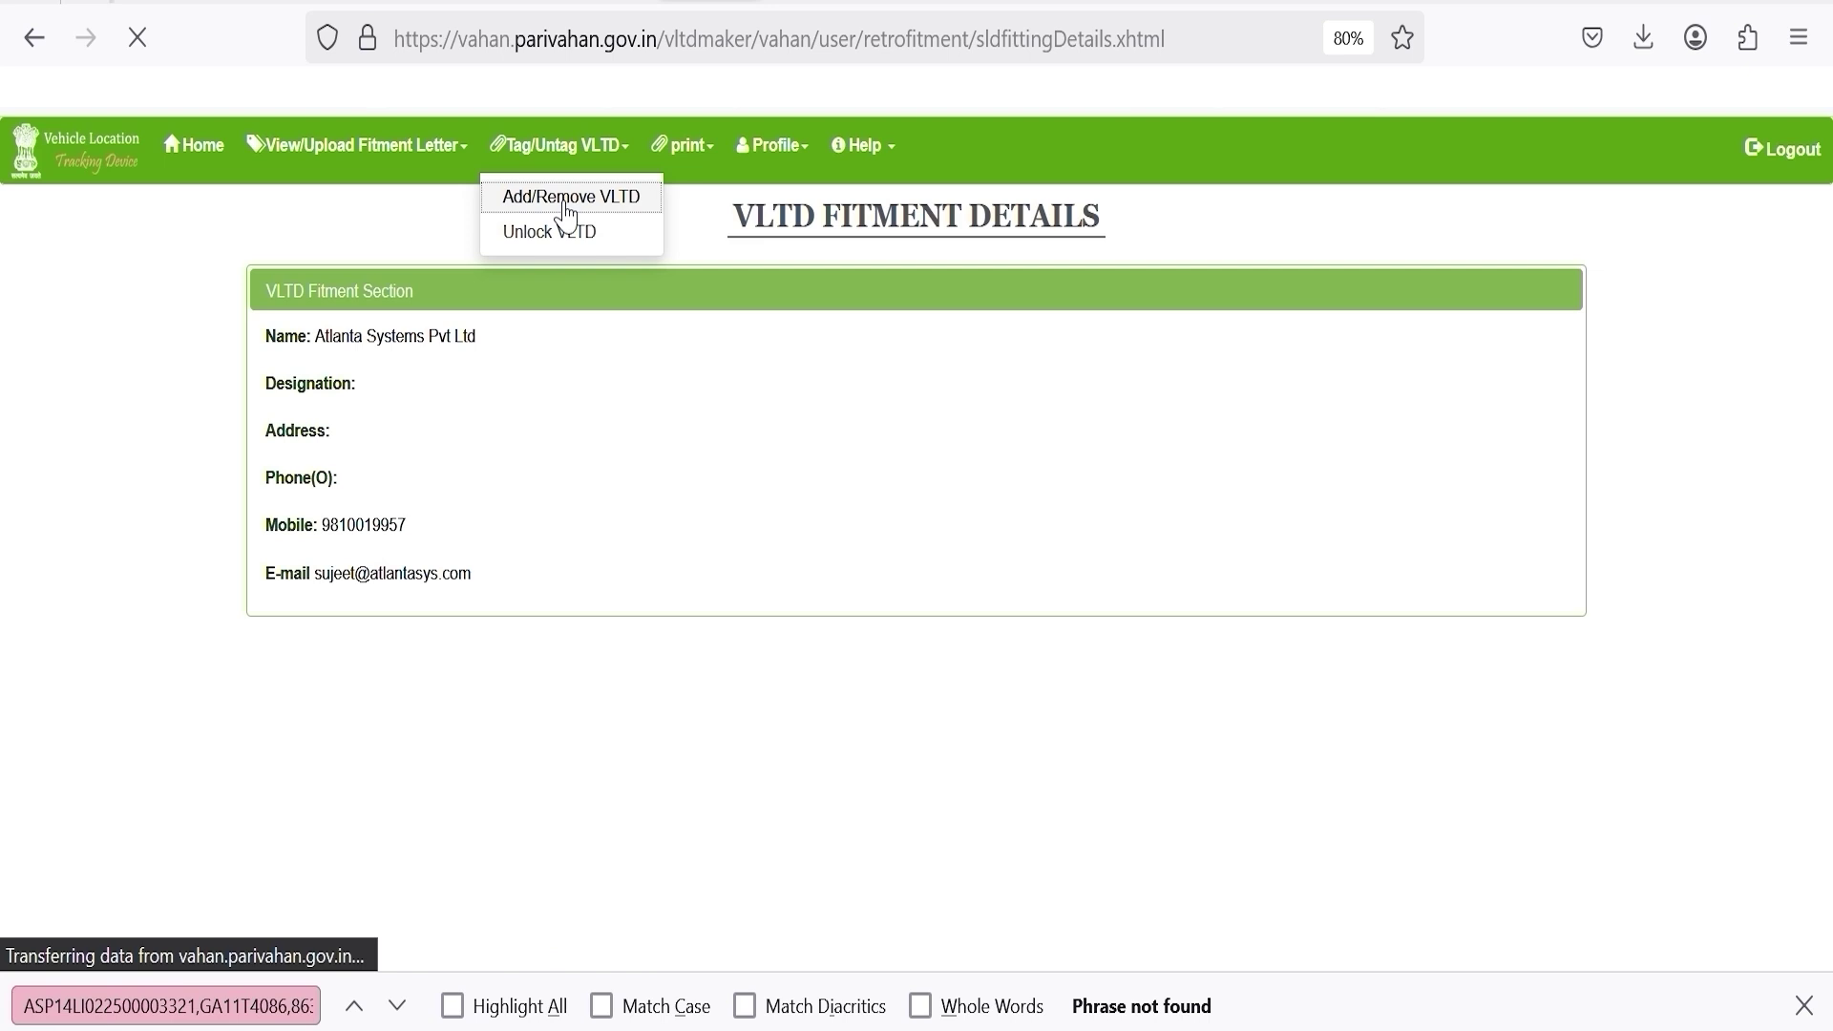
Add a new VLTD with maker ATLANTA SYSTEMS PVT LTD, model ATL140 and the pasted serial number.
click(799, 391)
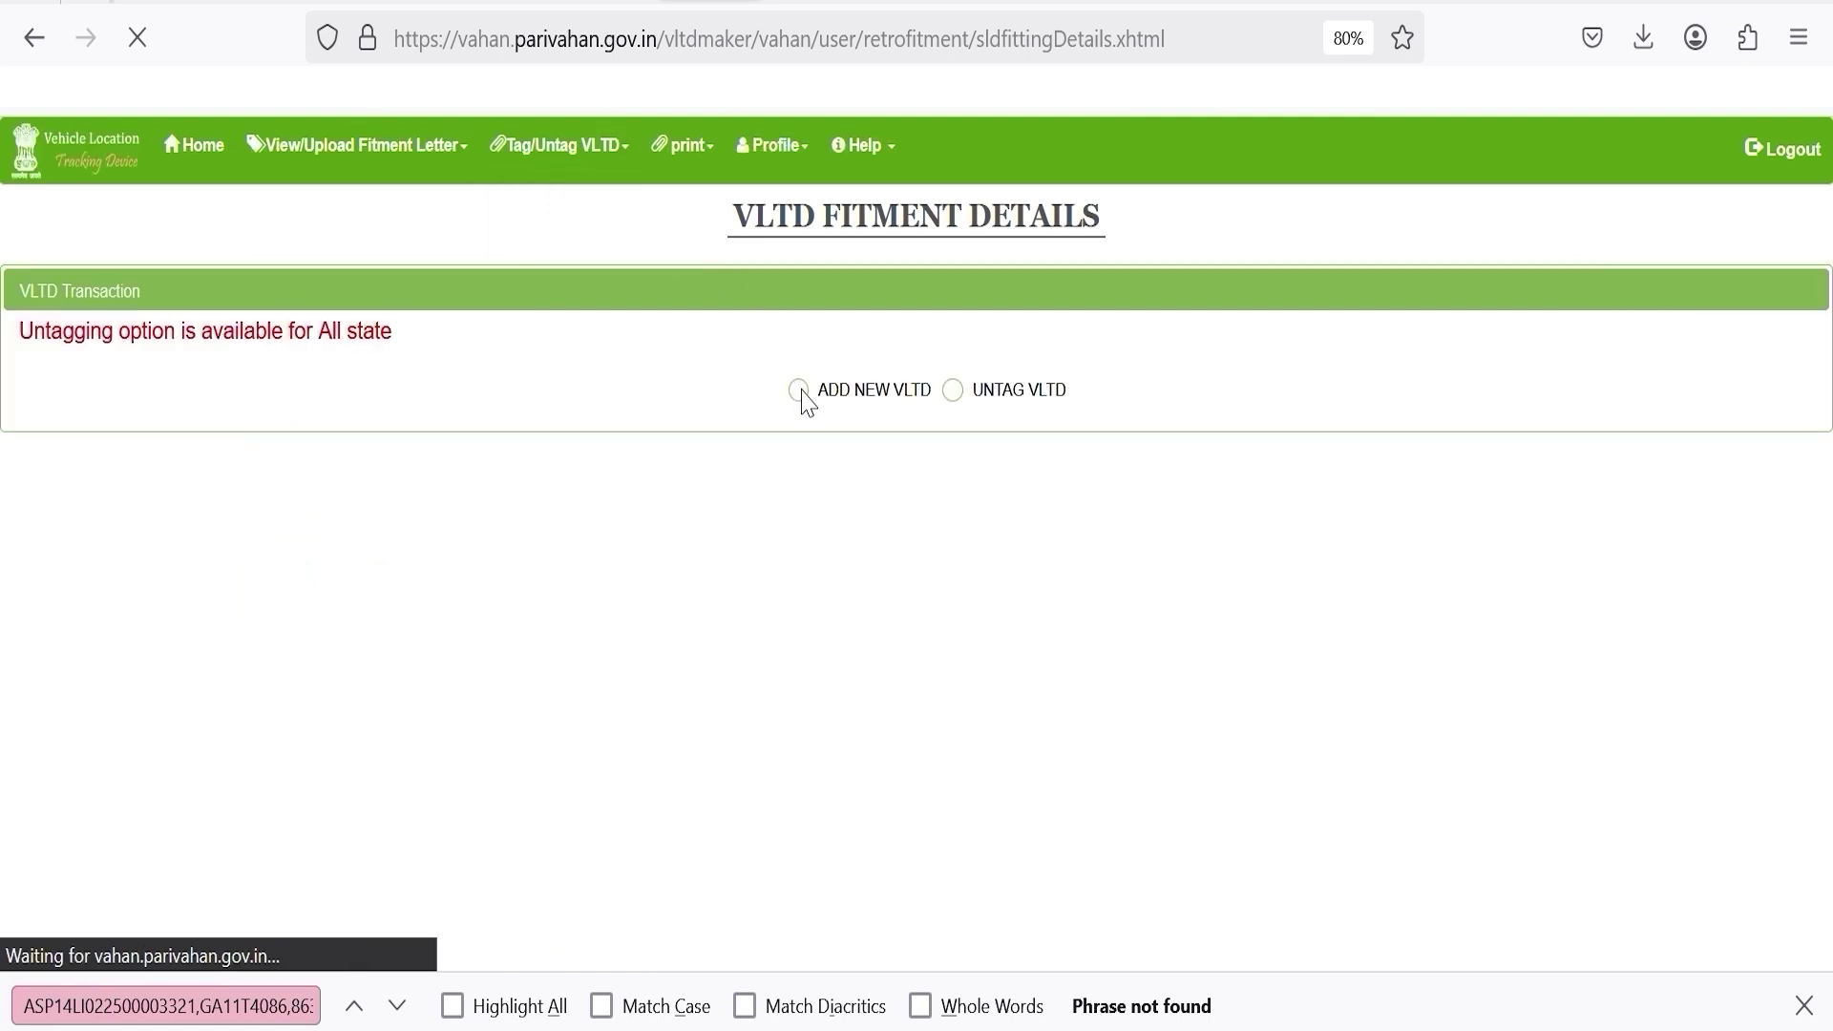
click(373, 552)
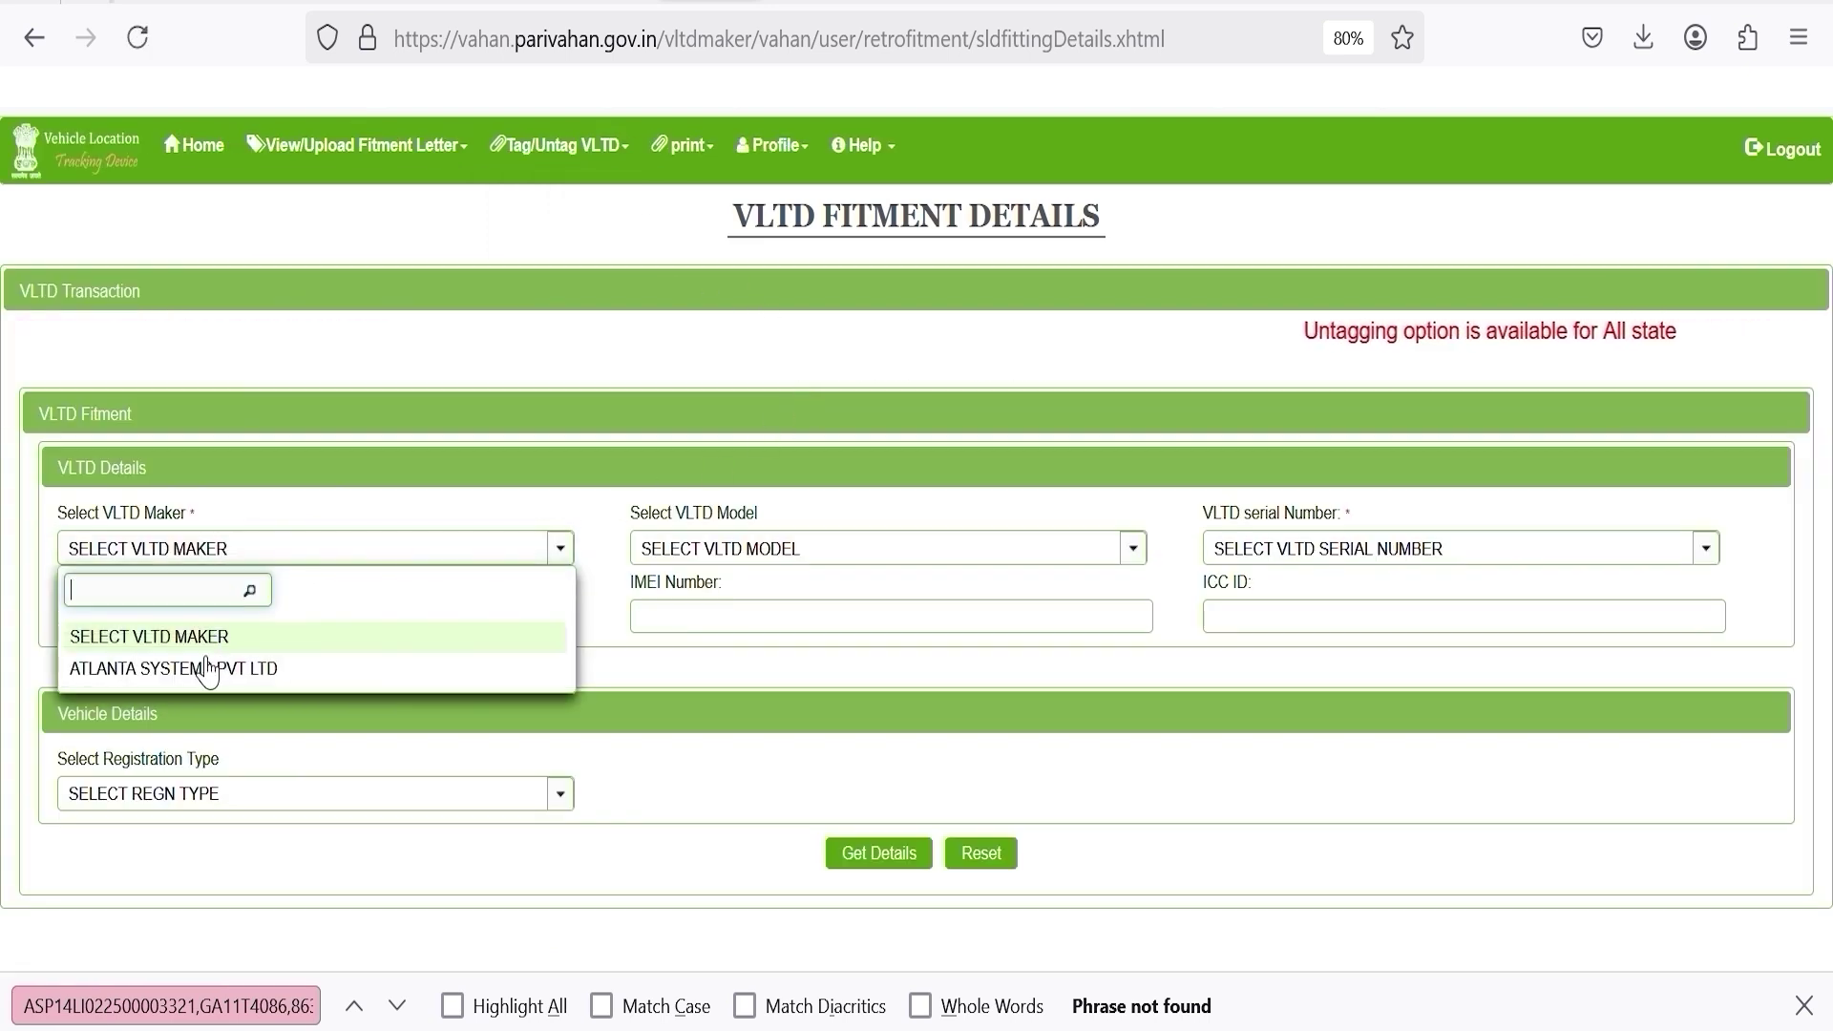
click(245, 669)
click(720, 546)
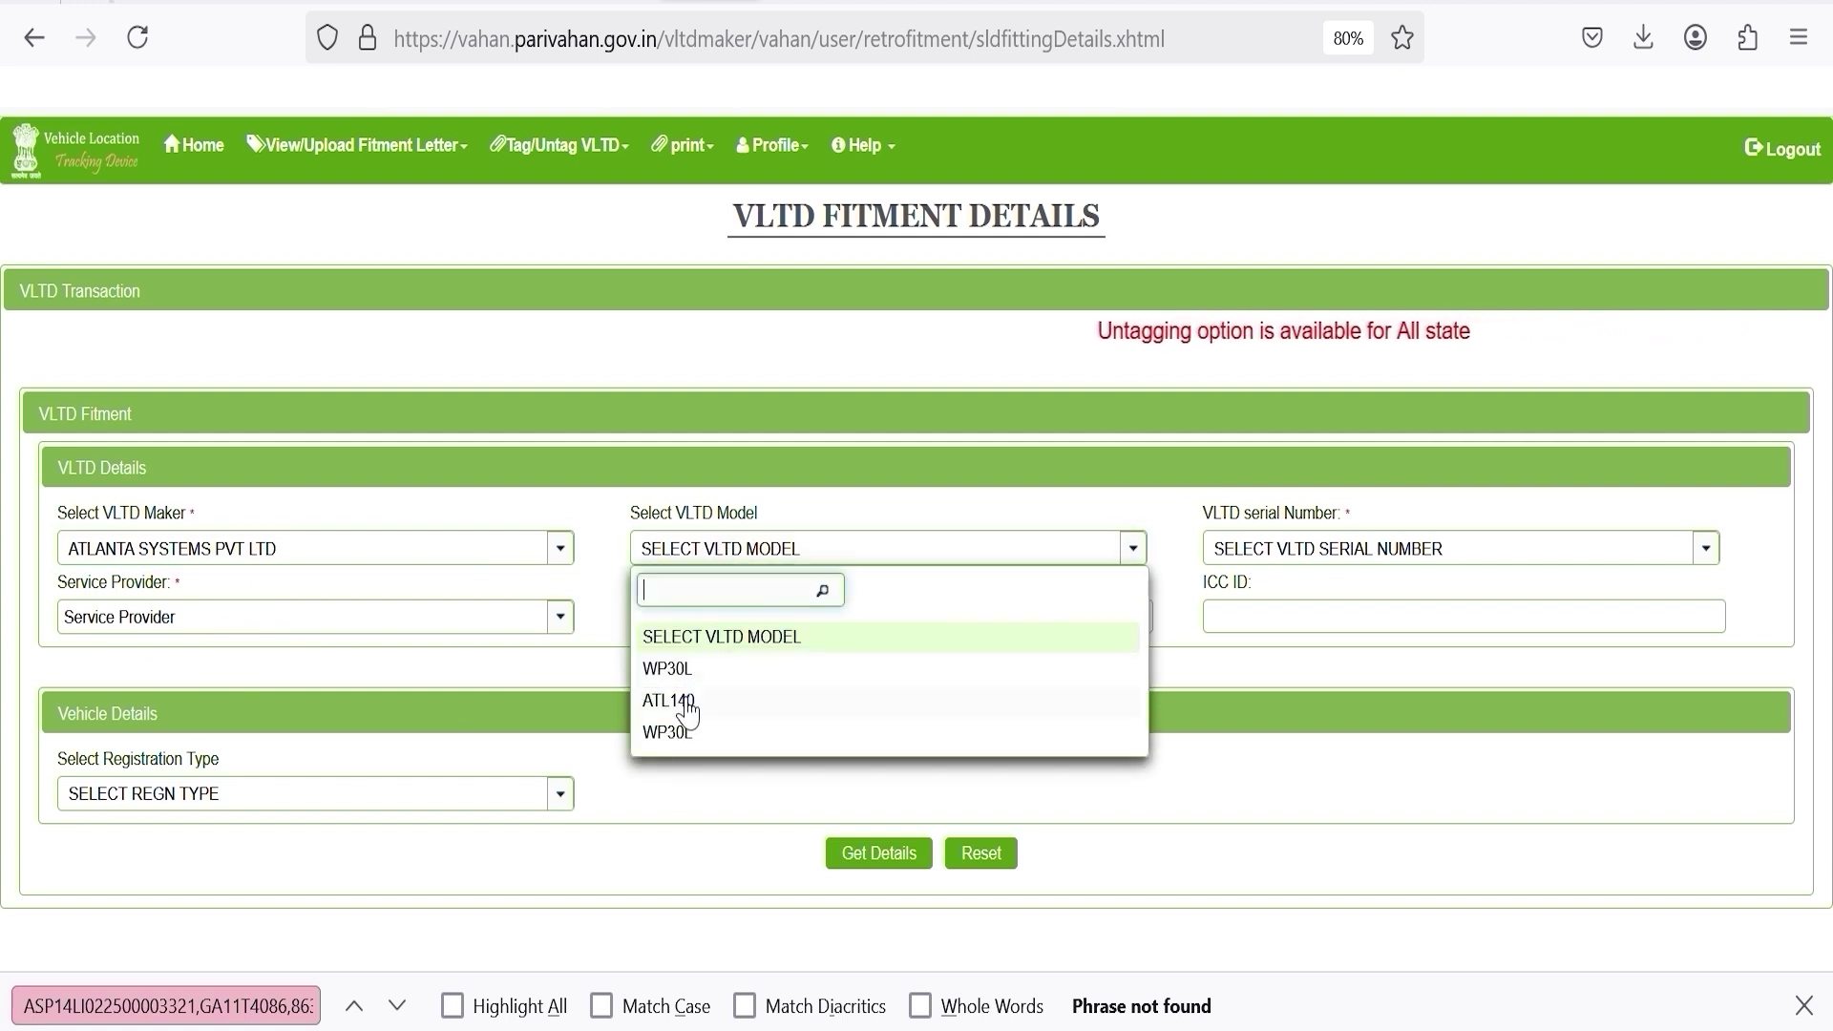
click(684, 704)
click(1252, 554)
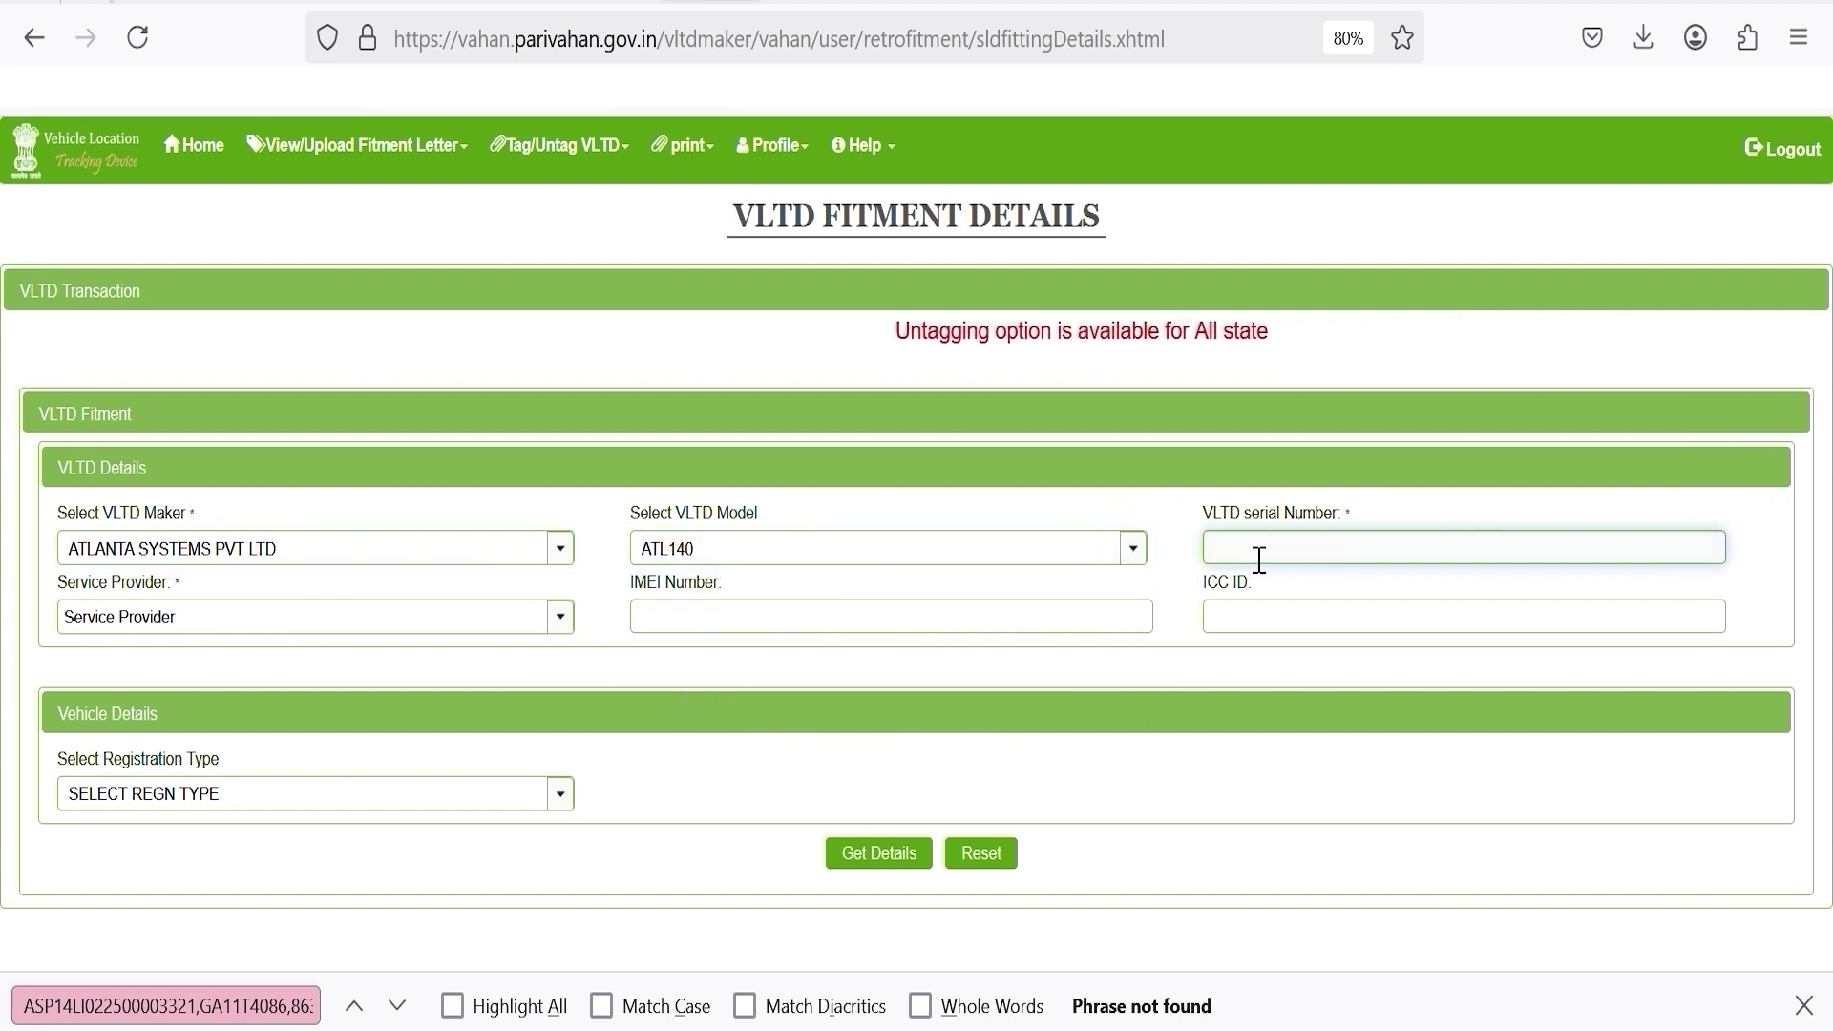
key(ctrl+v)
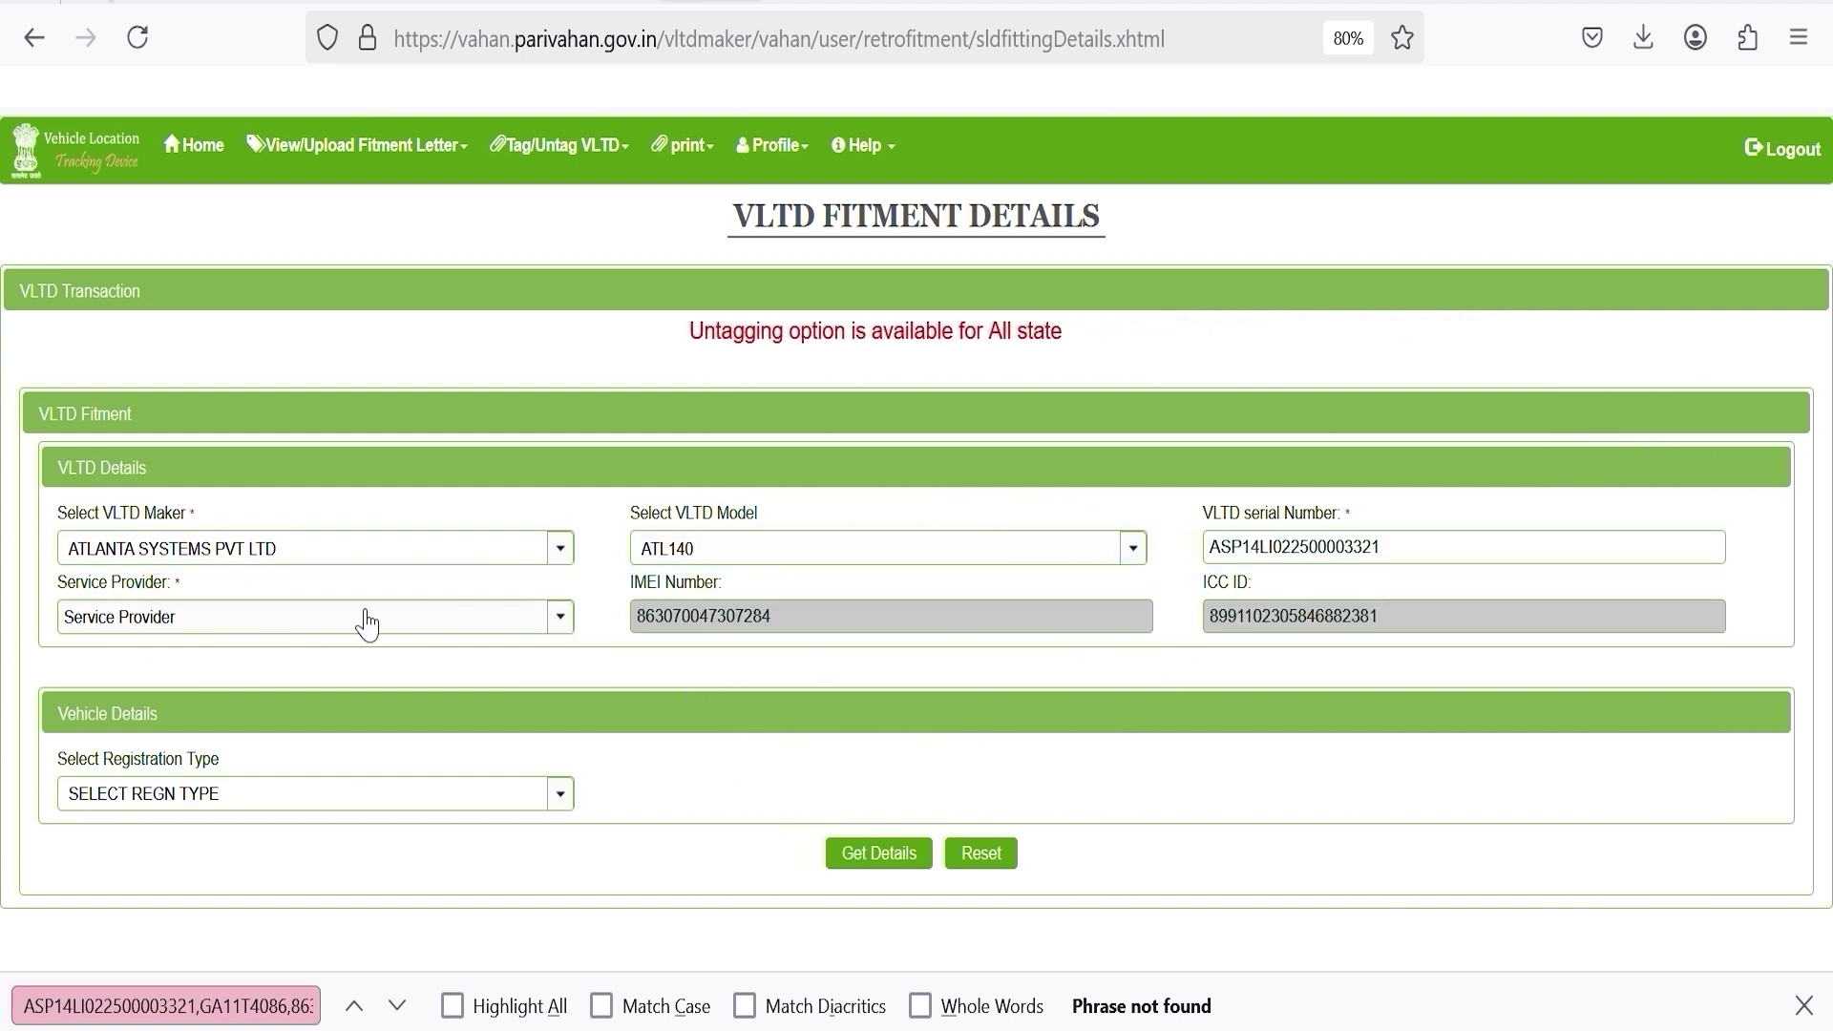
Select Taisys as the service provider.
click(342, 619)
scroll(111, 770, down, 6)
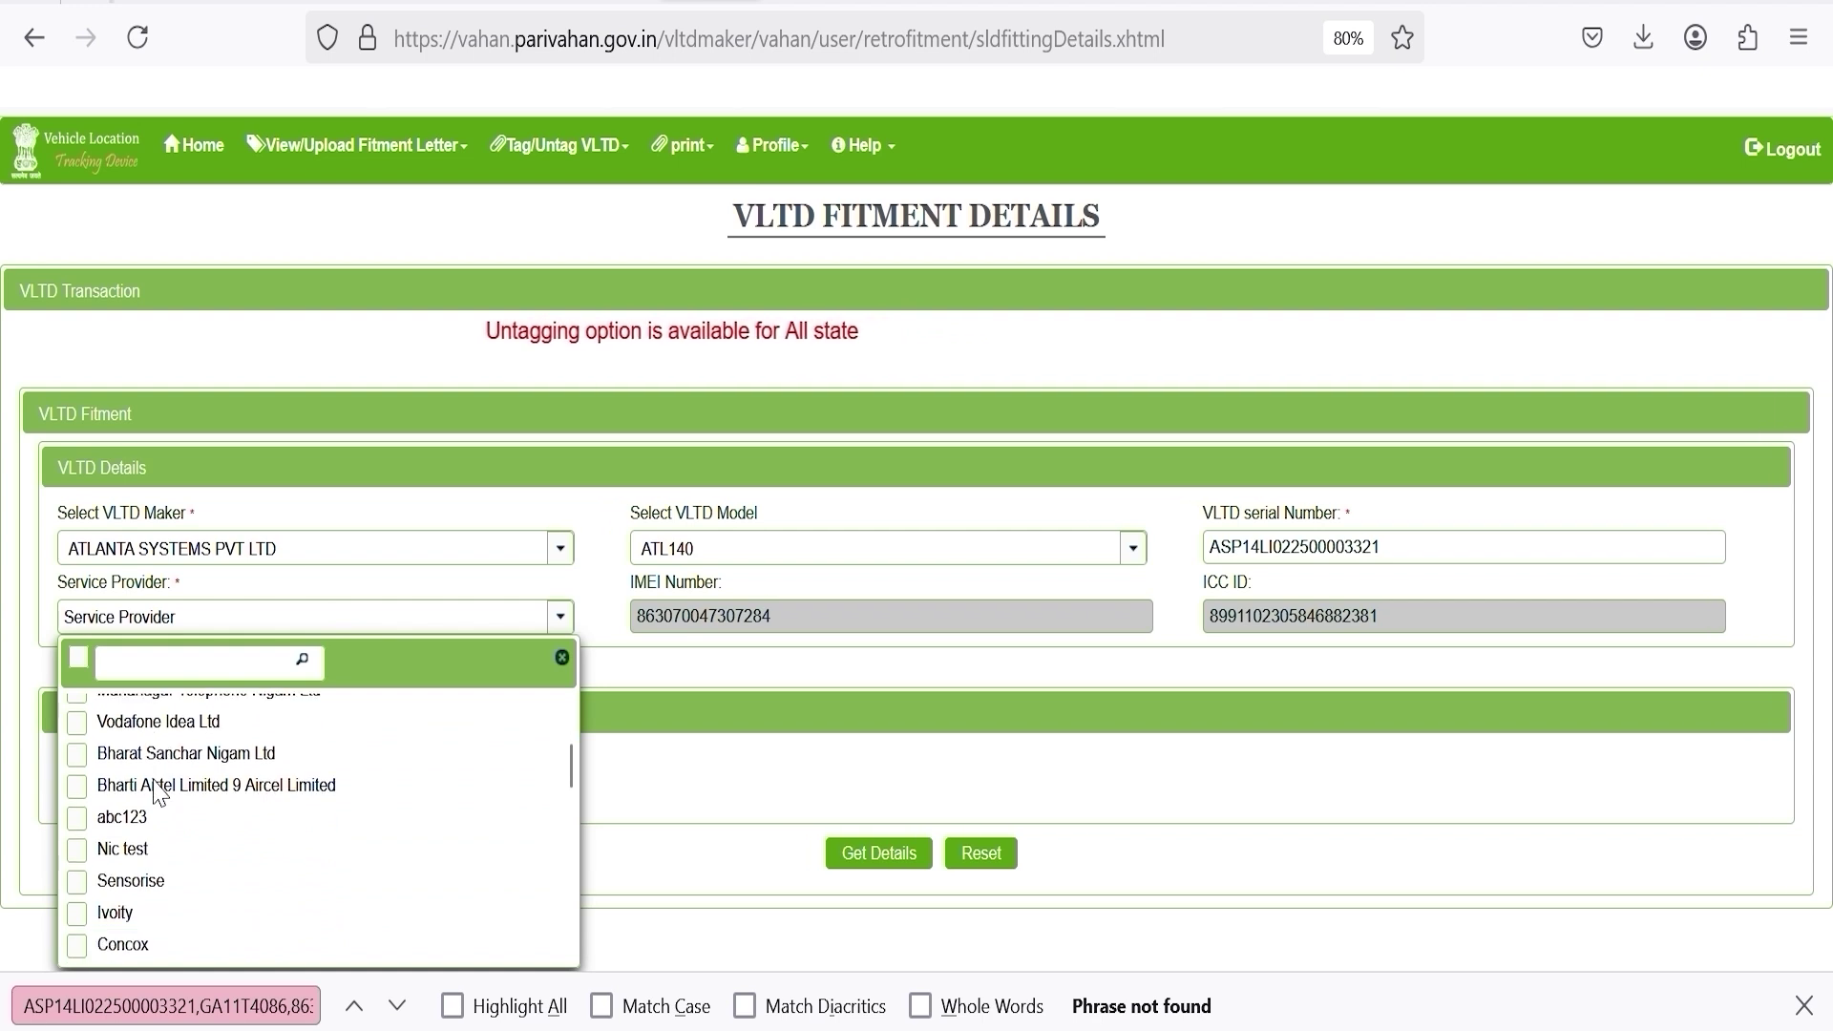
click(84, 824)
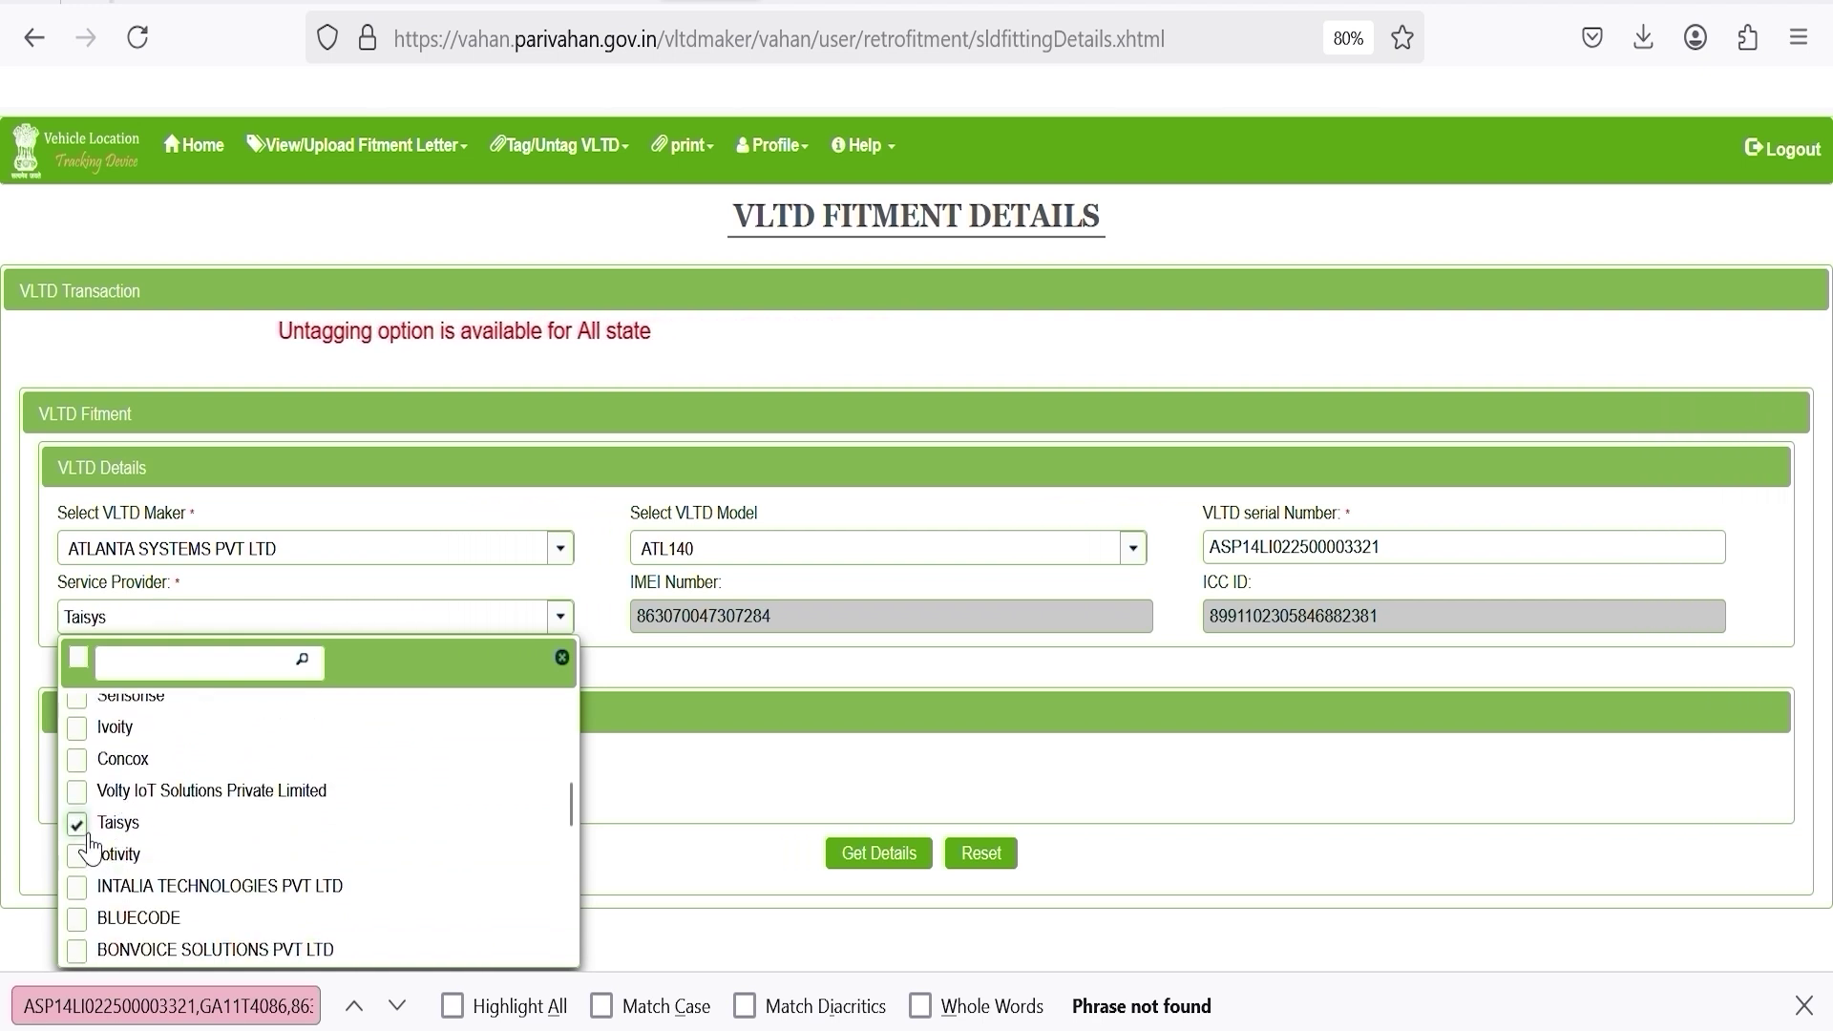
click(704, 756)
double_click(243, 1005)
key(ctrl+c)
click(561, 797)
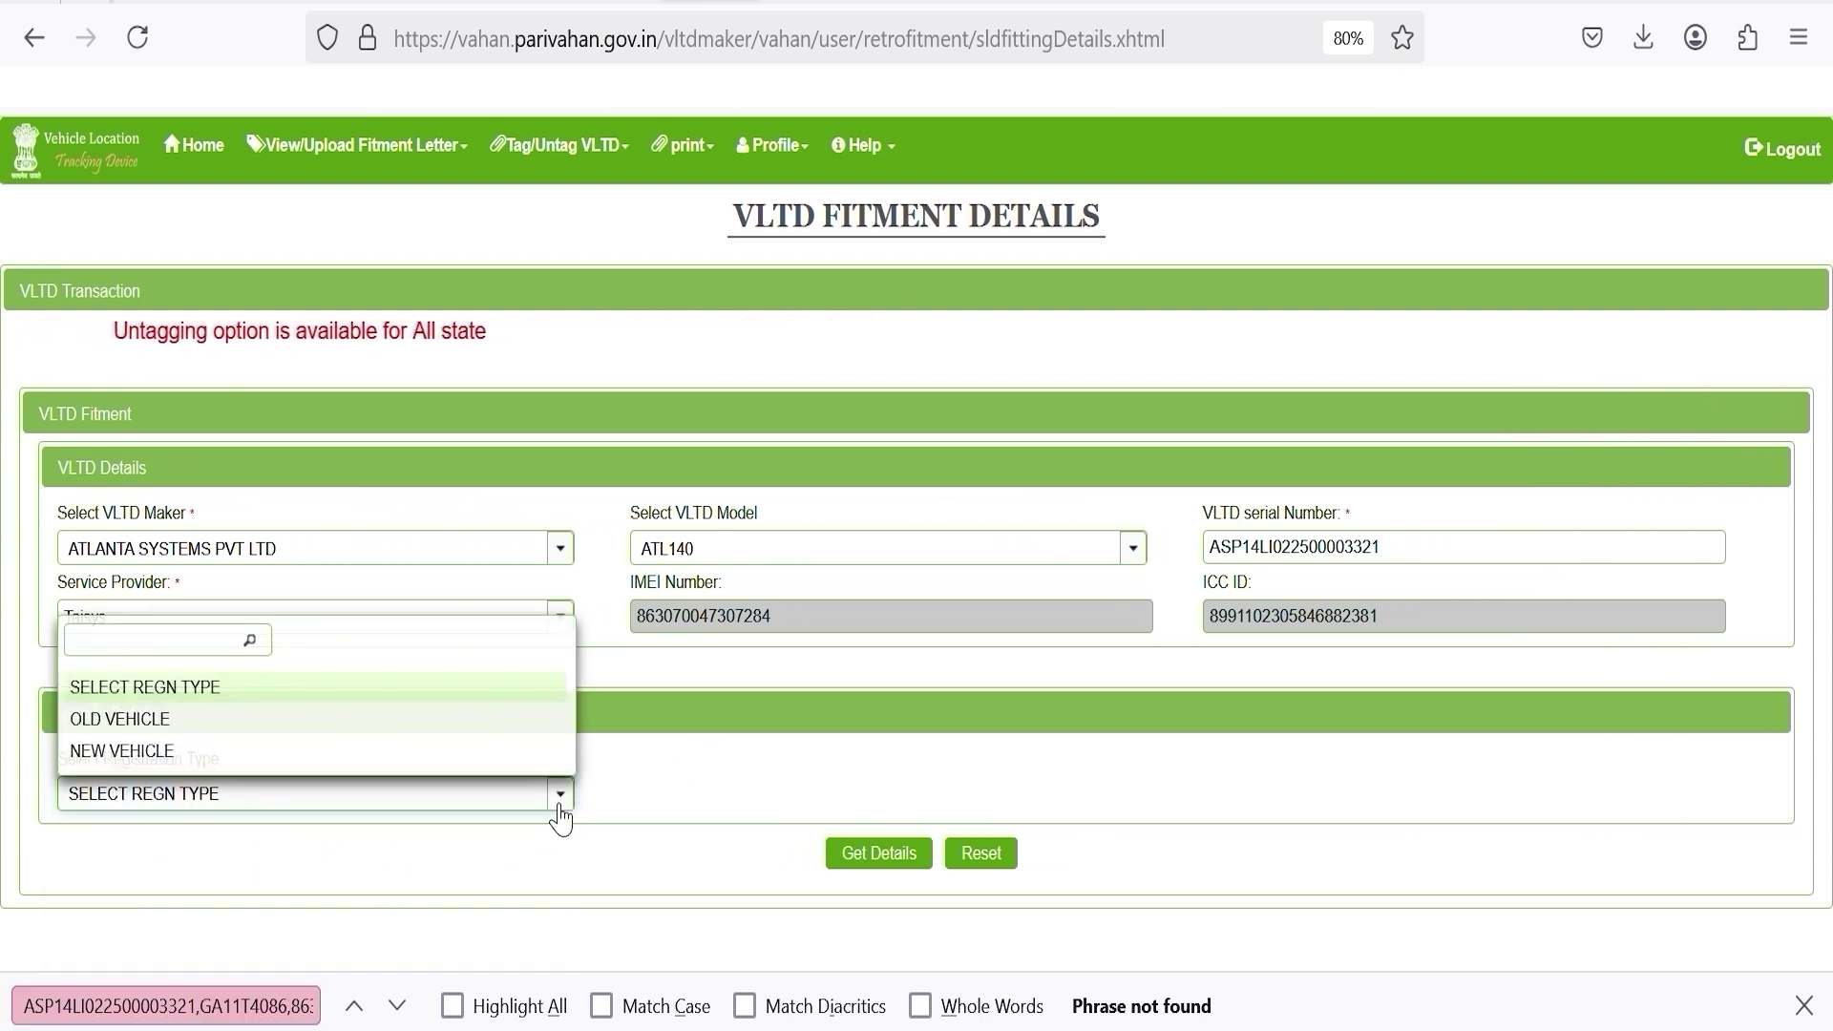
click(145, 737)
click(700, 800)
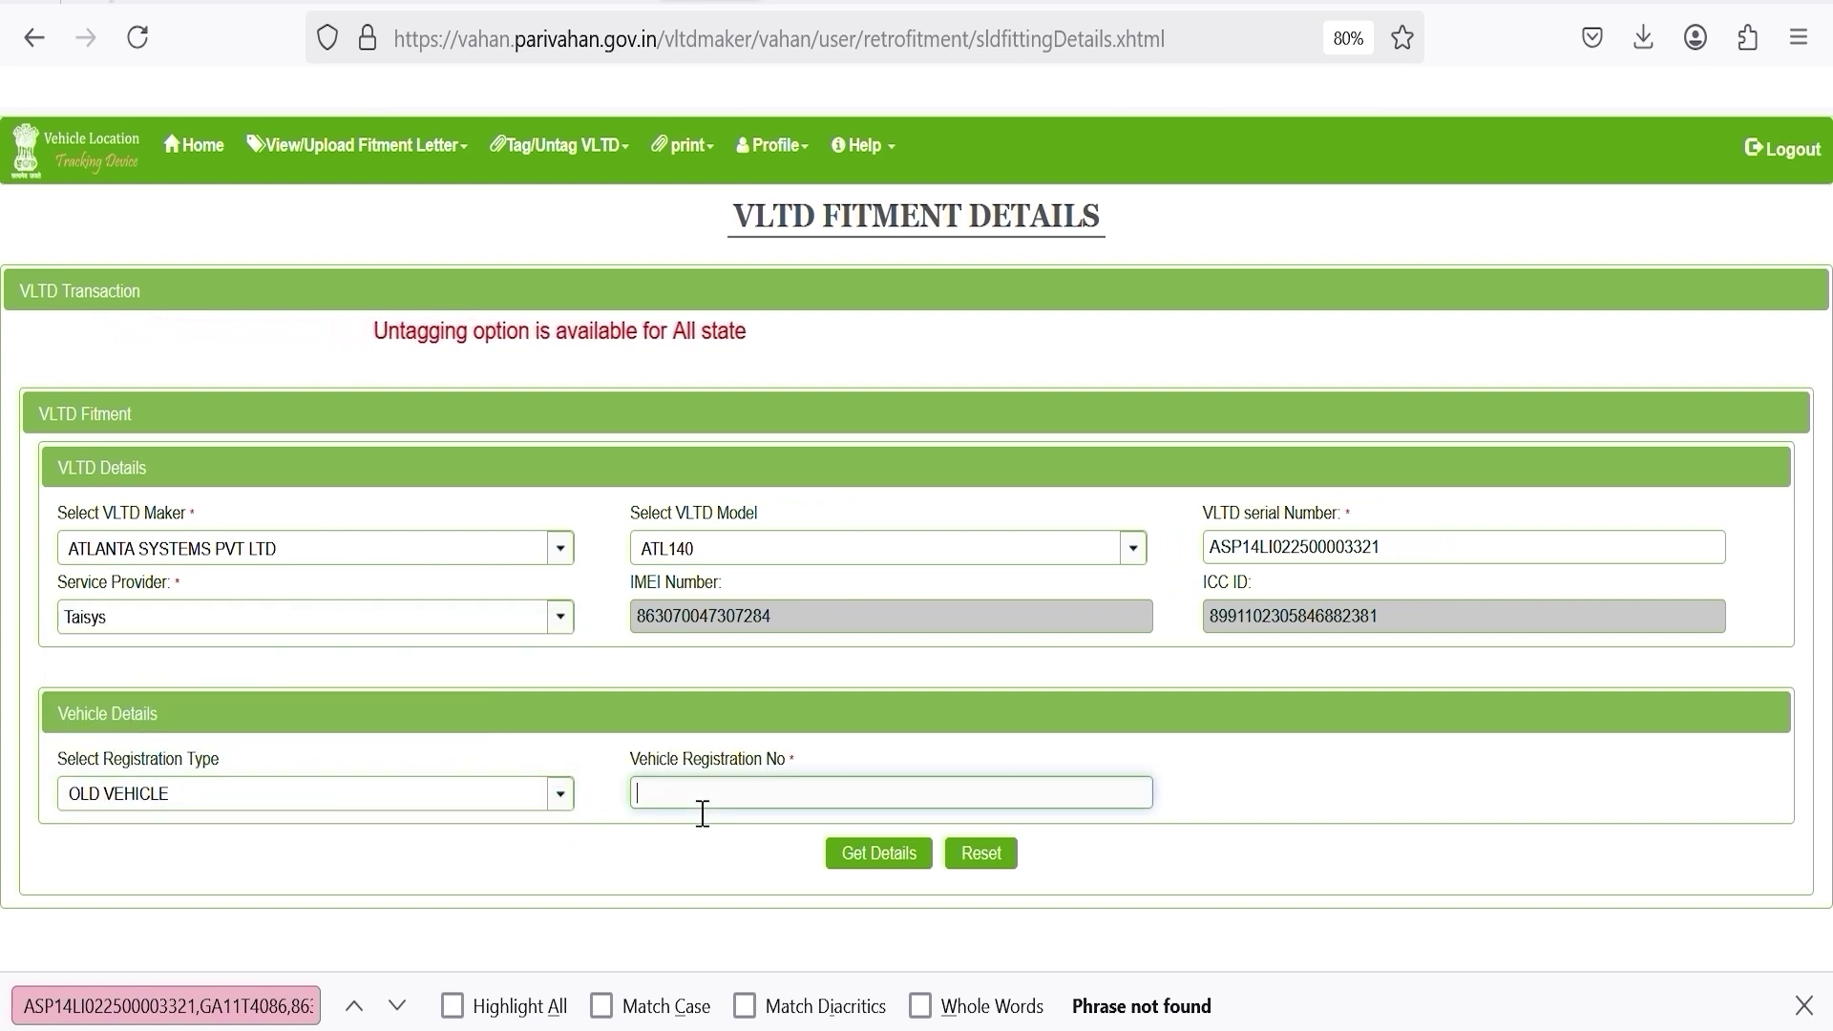
key(ctrl+v)
click(874, 859)
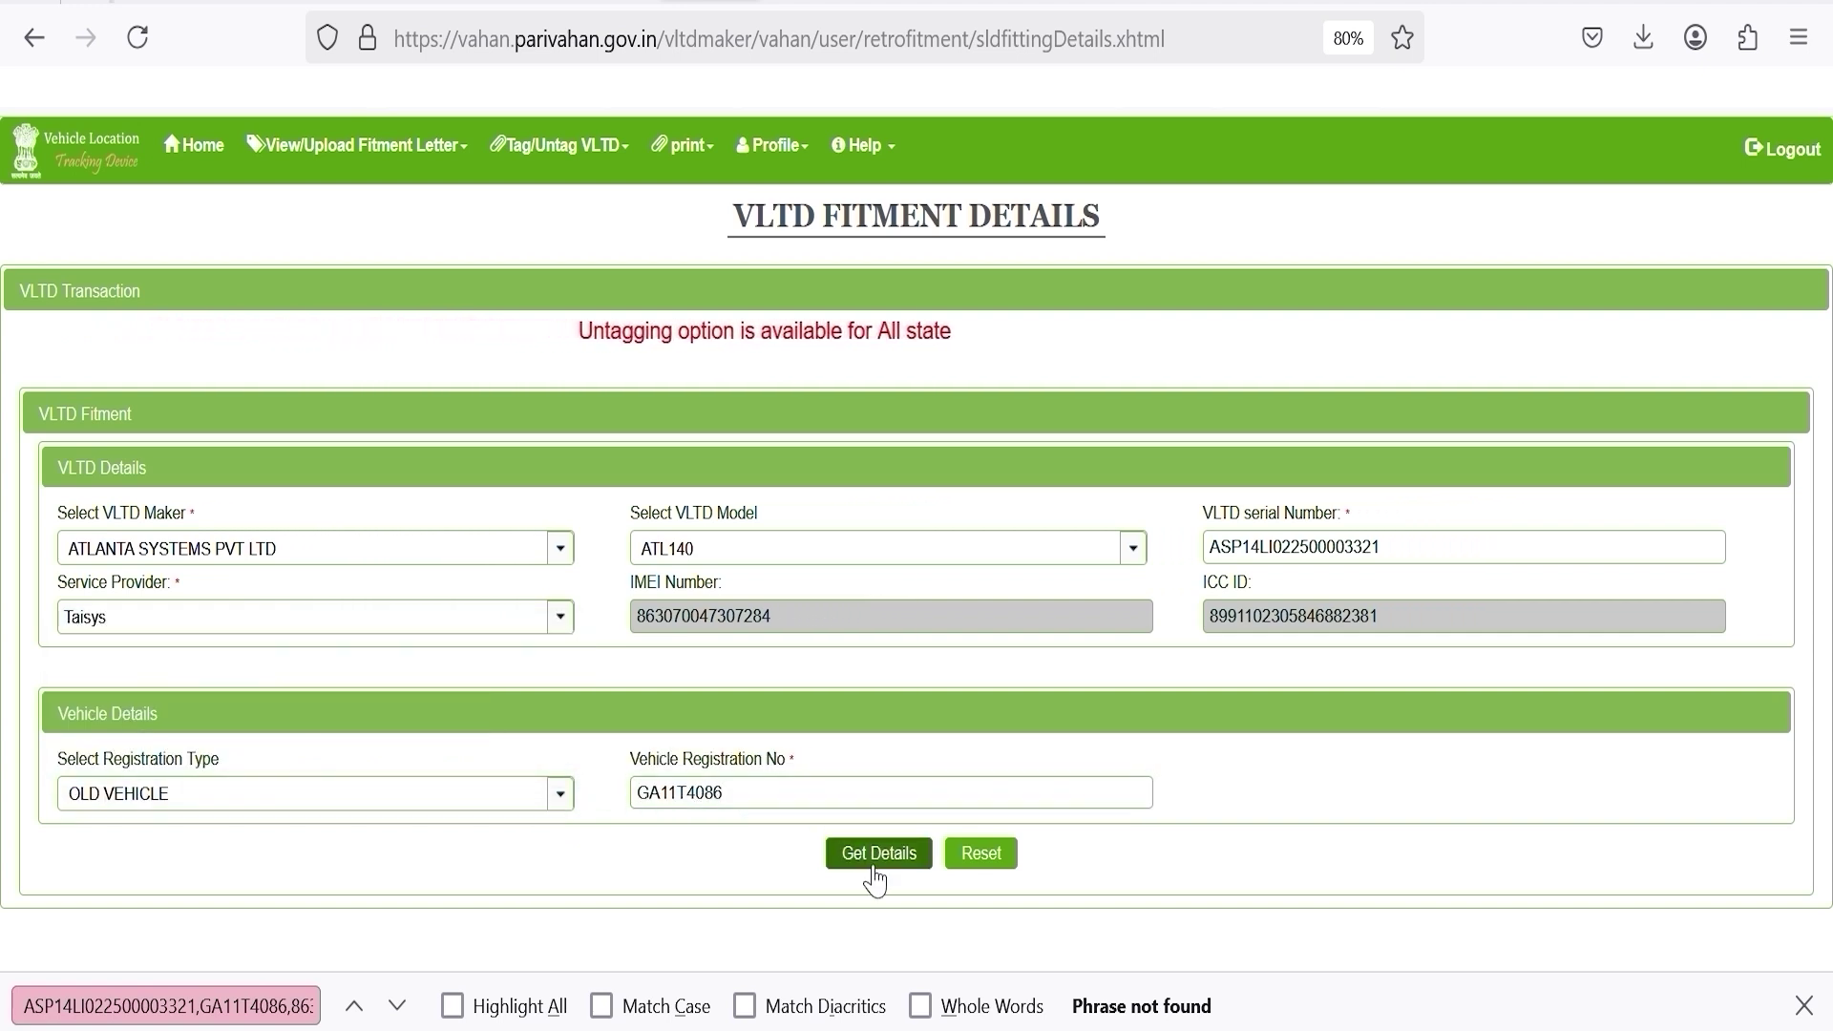
Save the GA11T4086 fitment details and confirm both save prompts.
scroll(933, 661, down, 2)
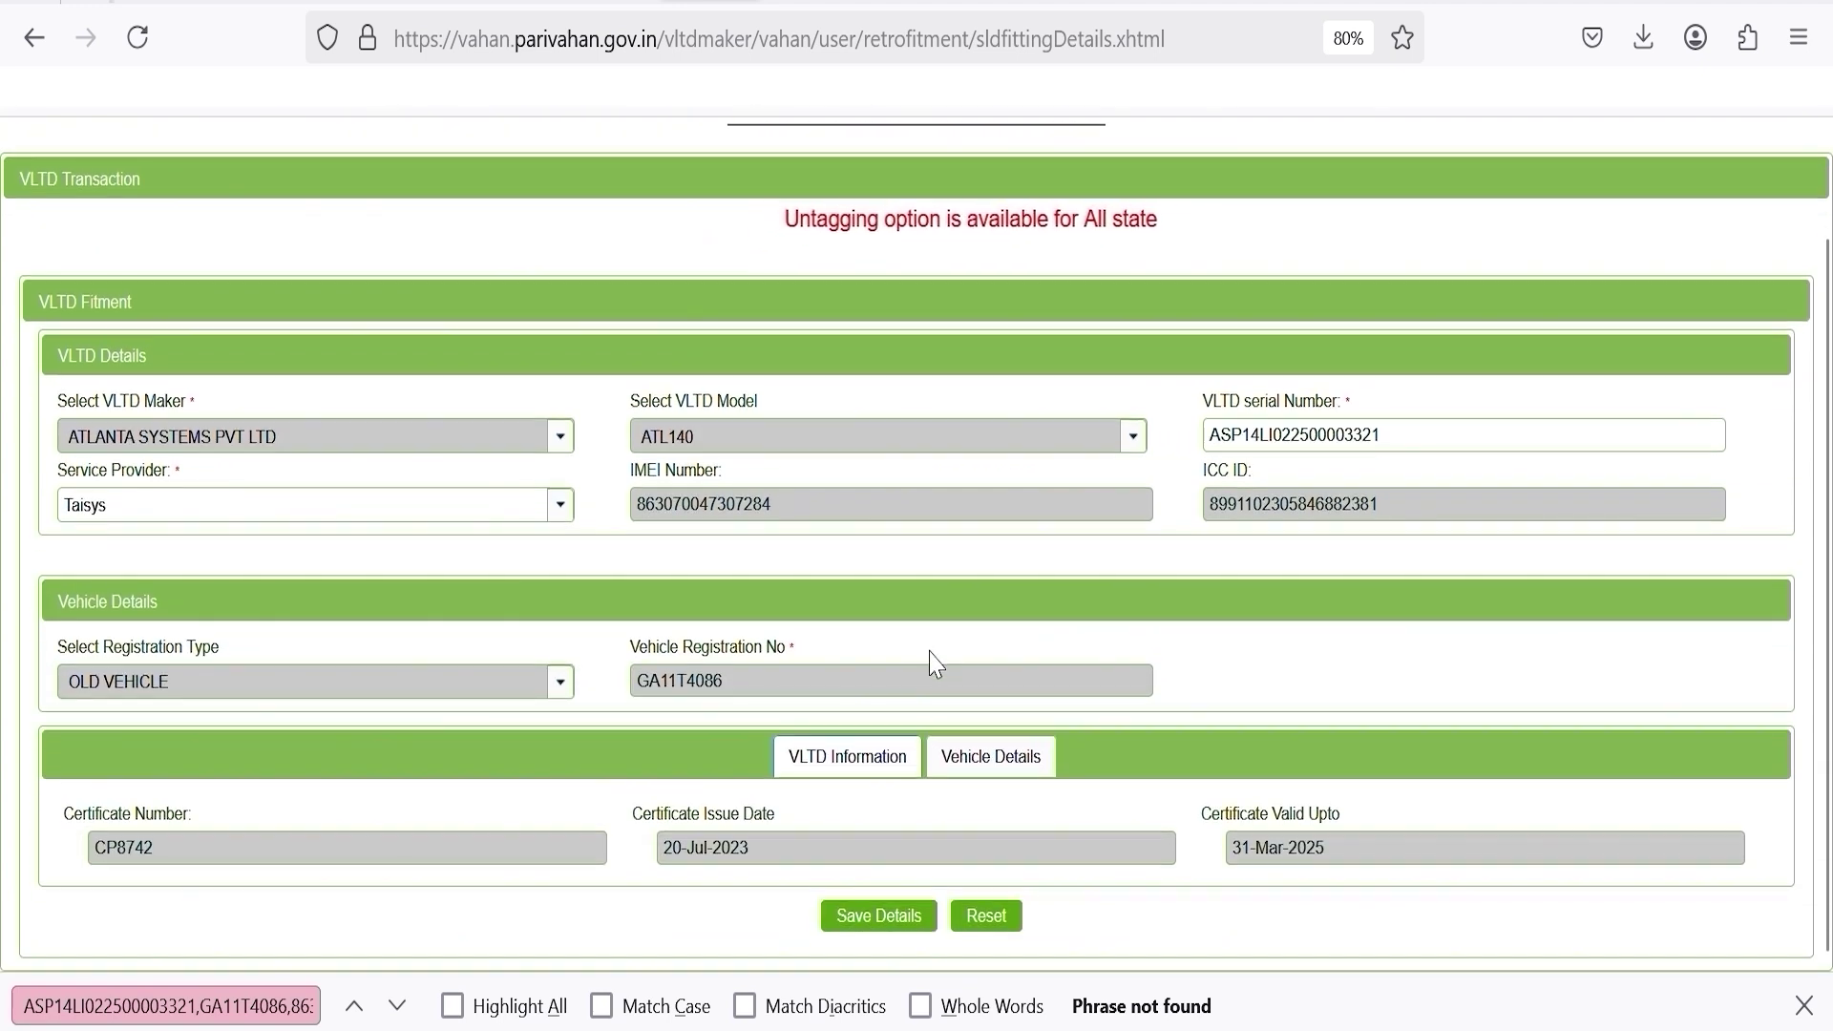
click(878, 915)
click(922, 520)
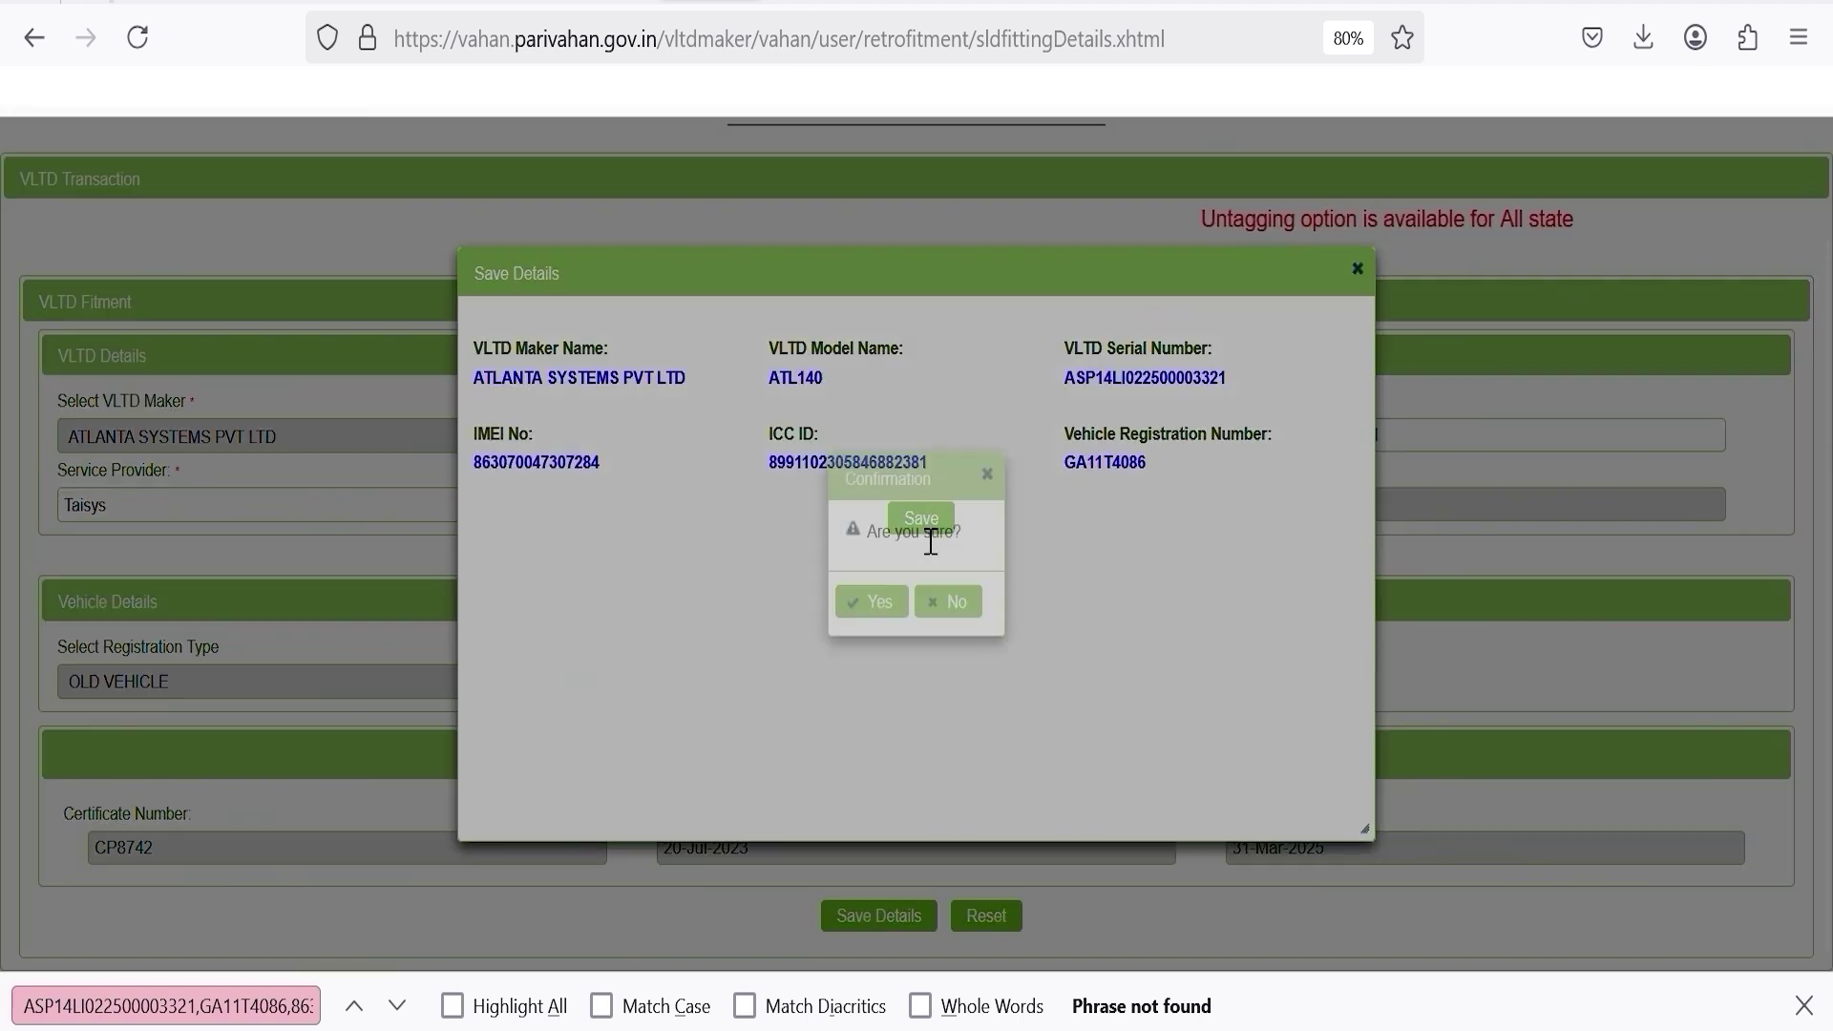
click(887, 616)
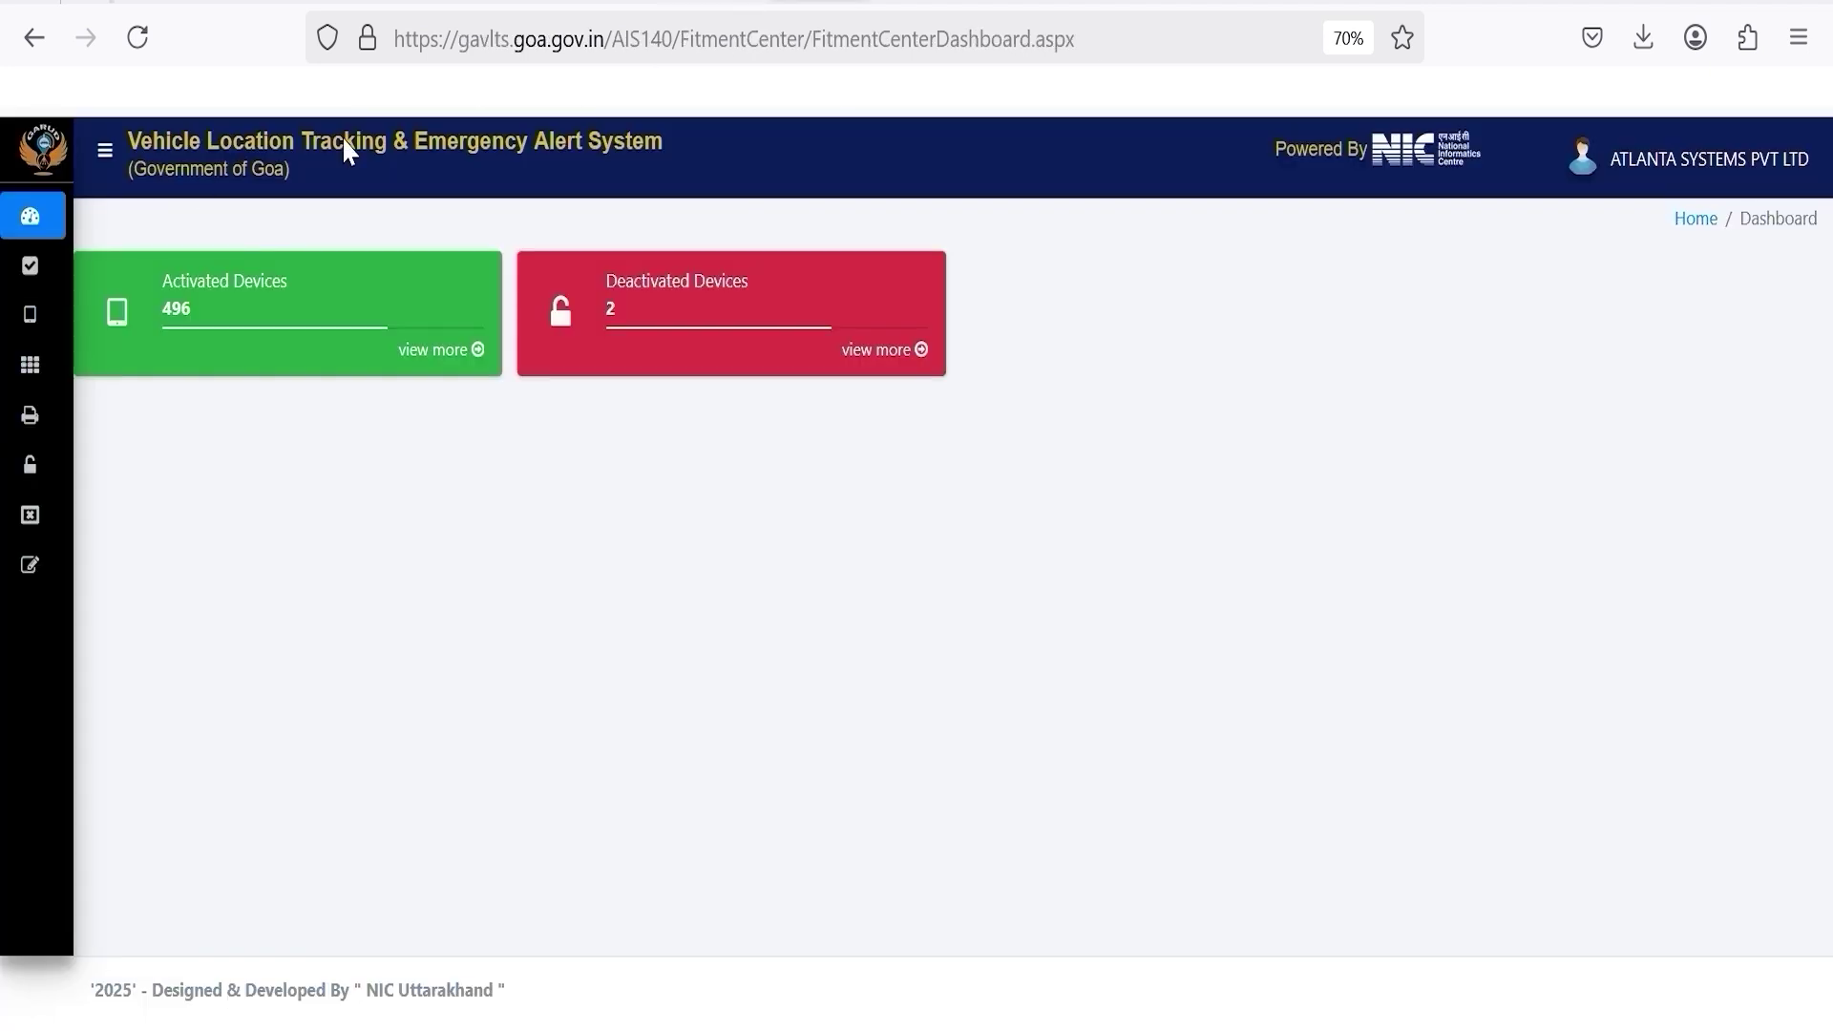
click(67, 272)
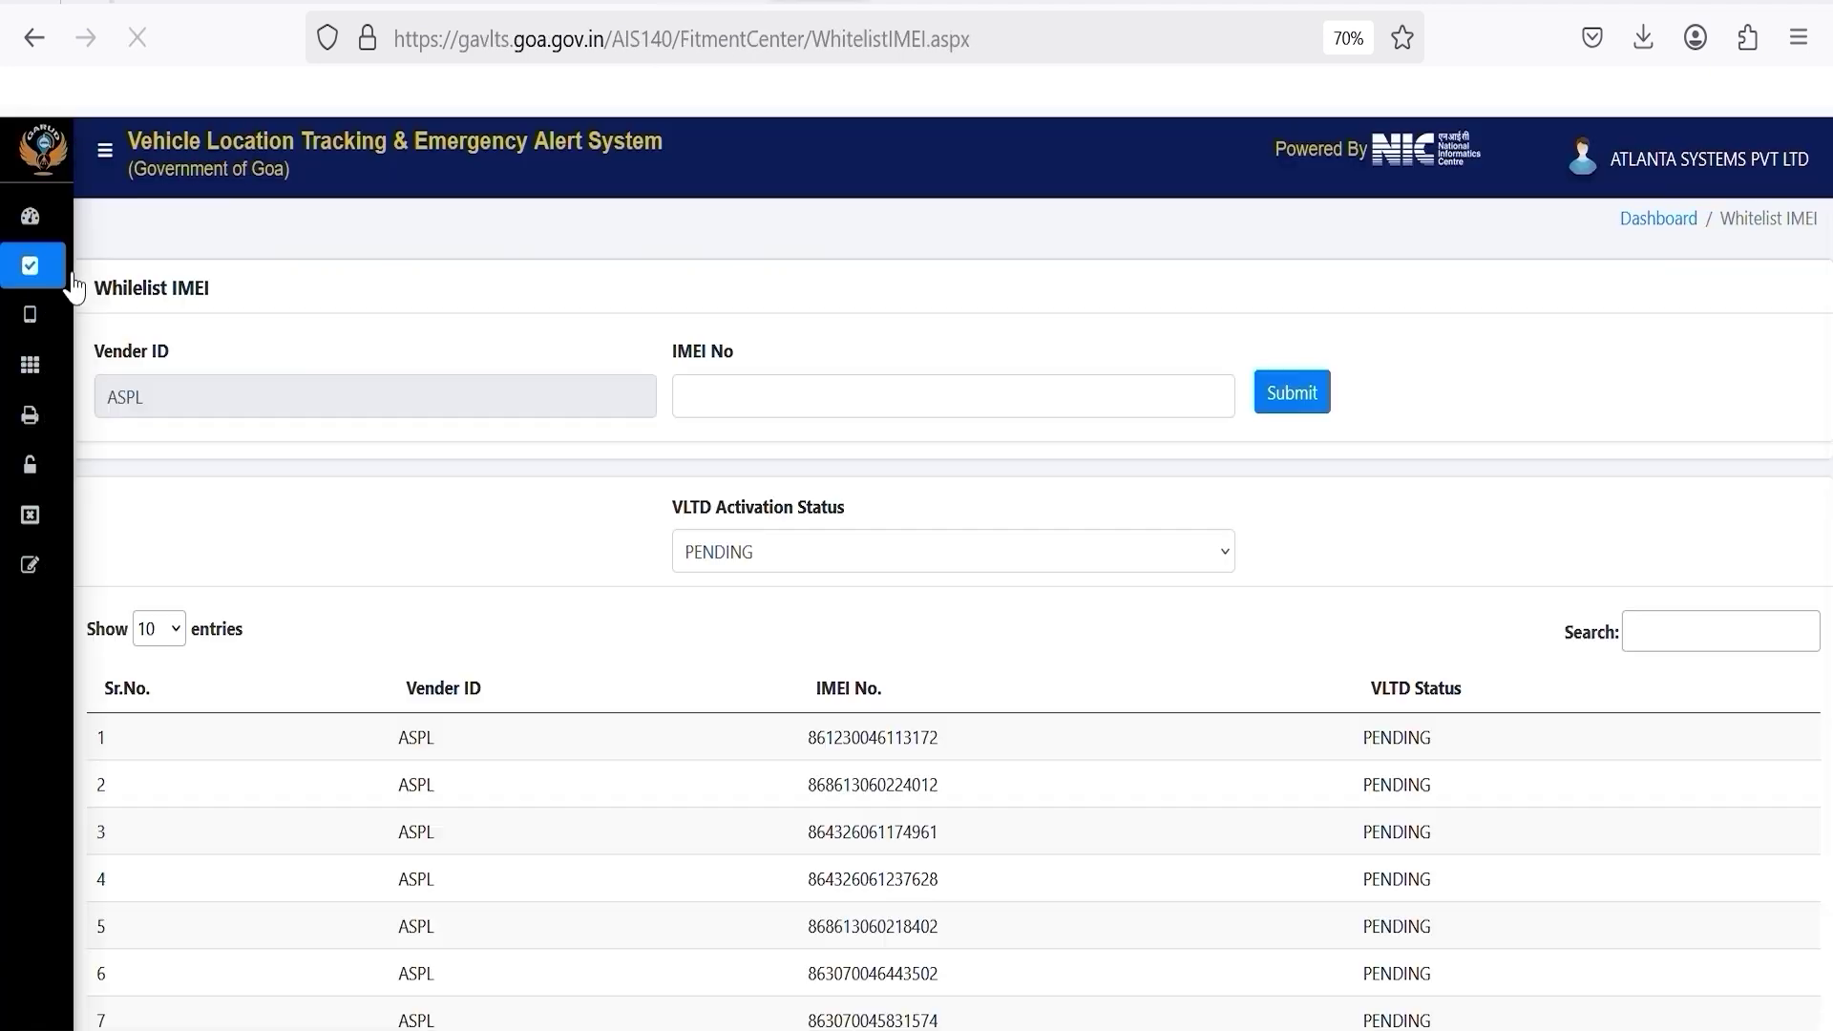
key(ctrl+f)
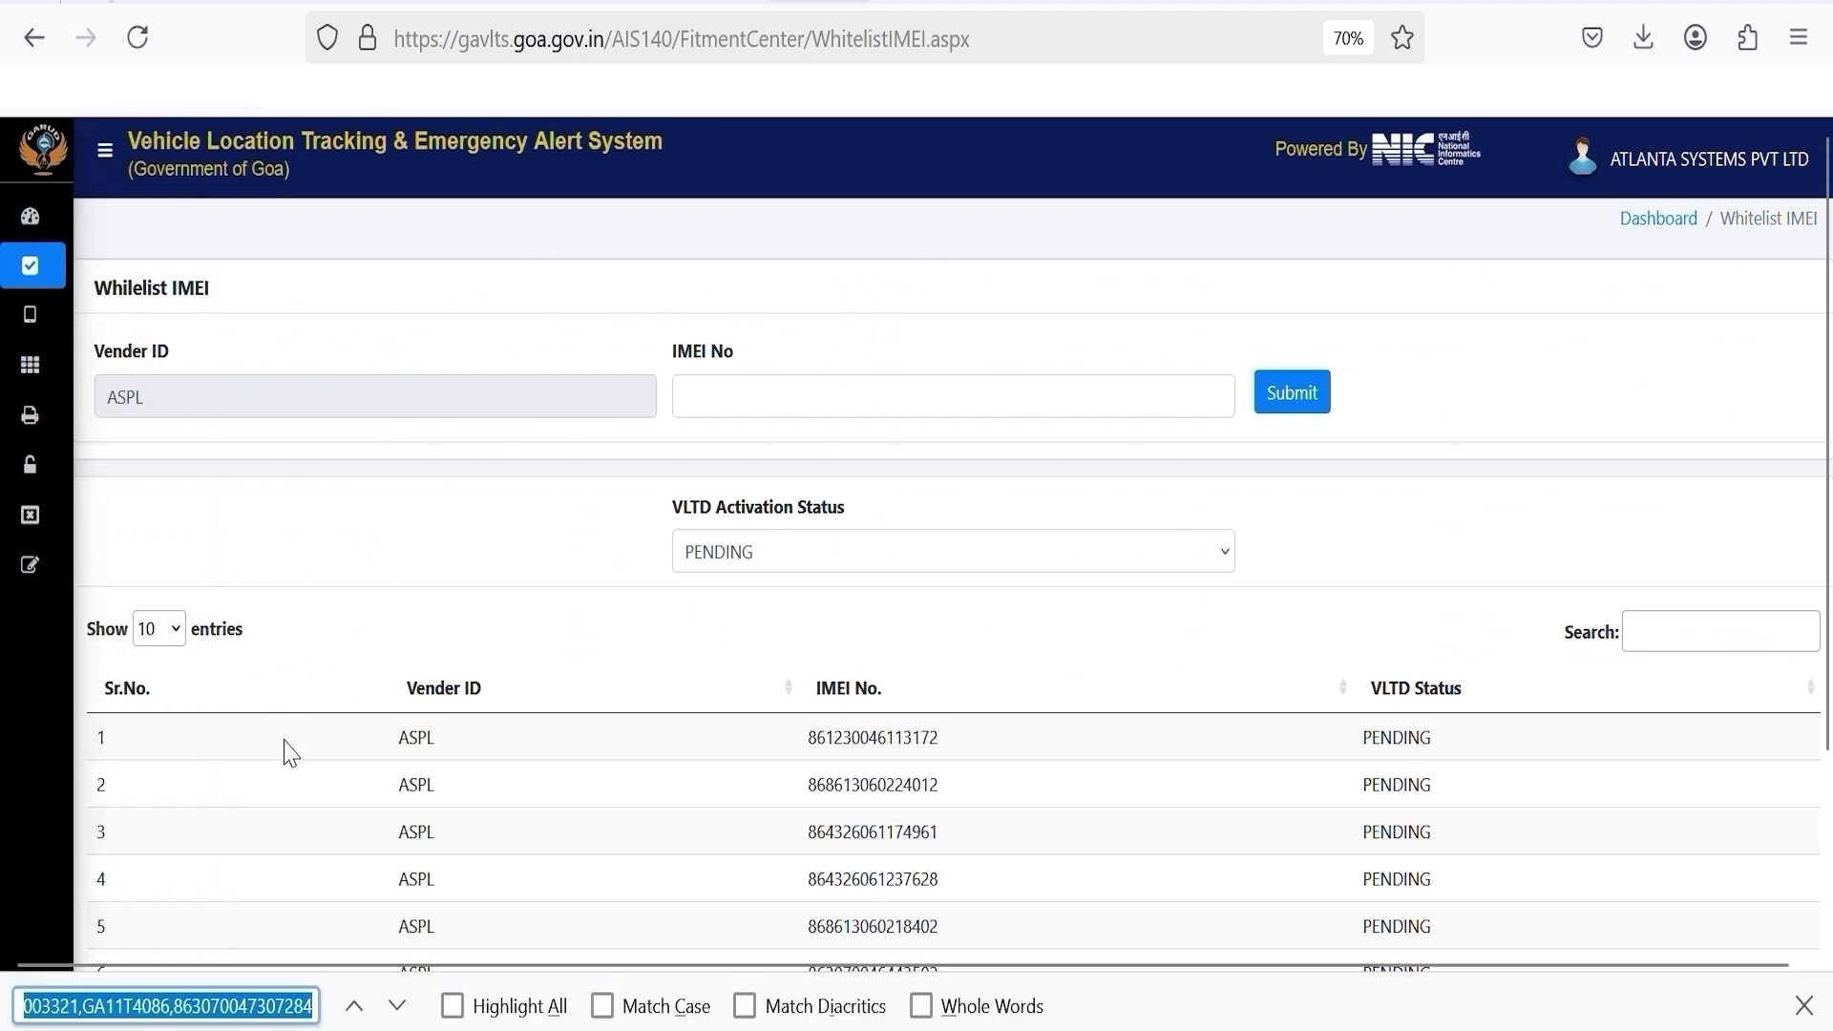
double_click(227, 1011)
key(ctrl+c)
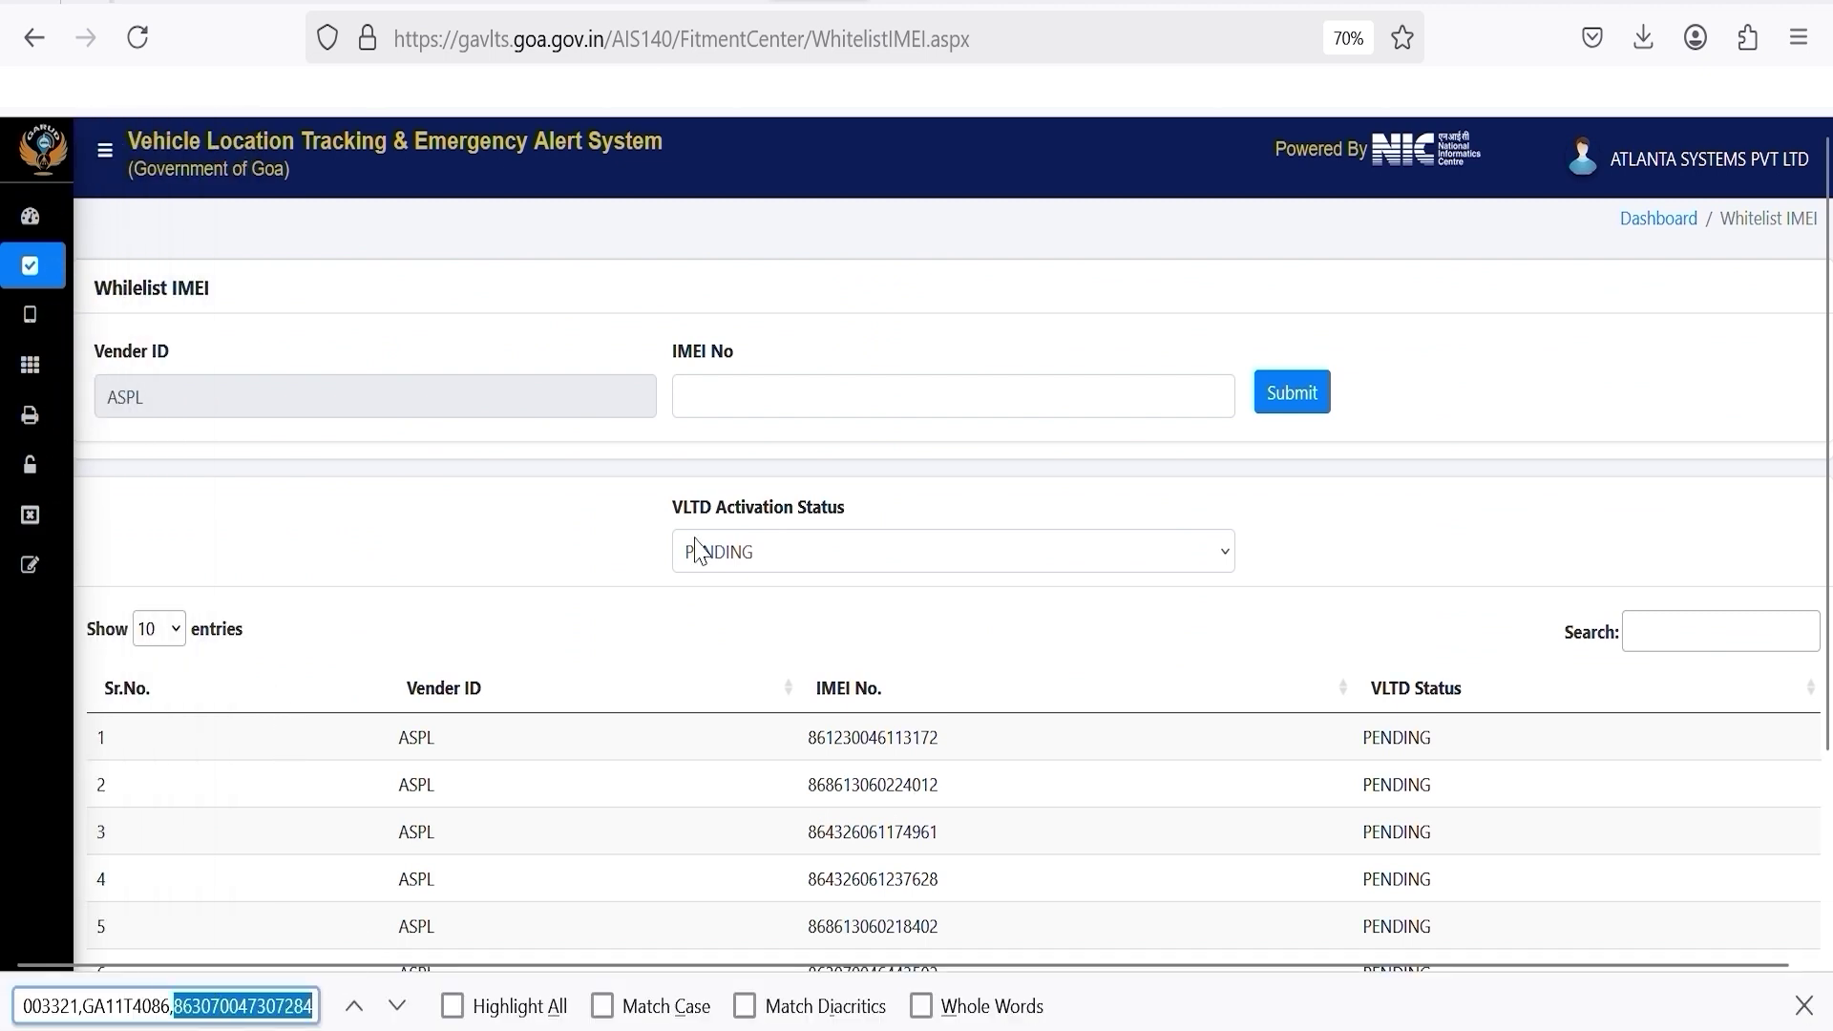
click(757, 408)
key(ctrl+v)
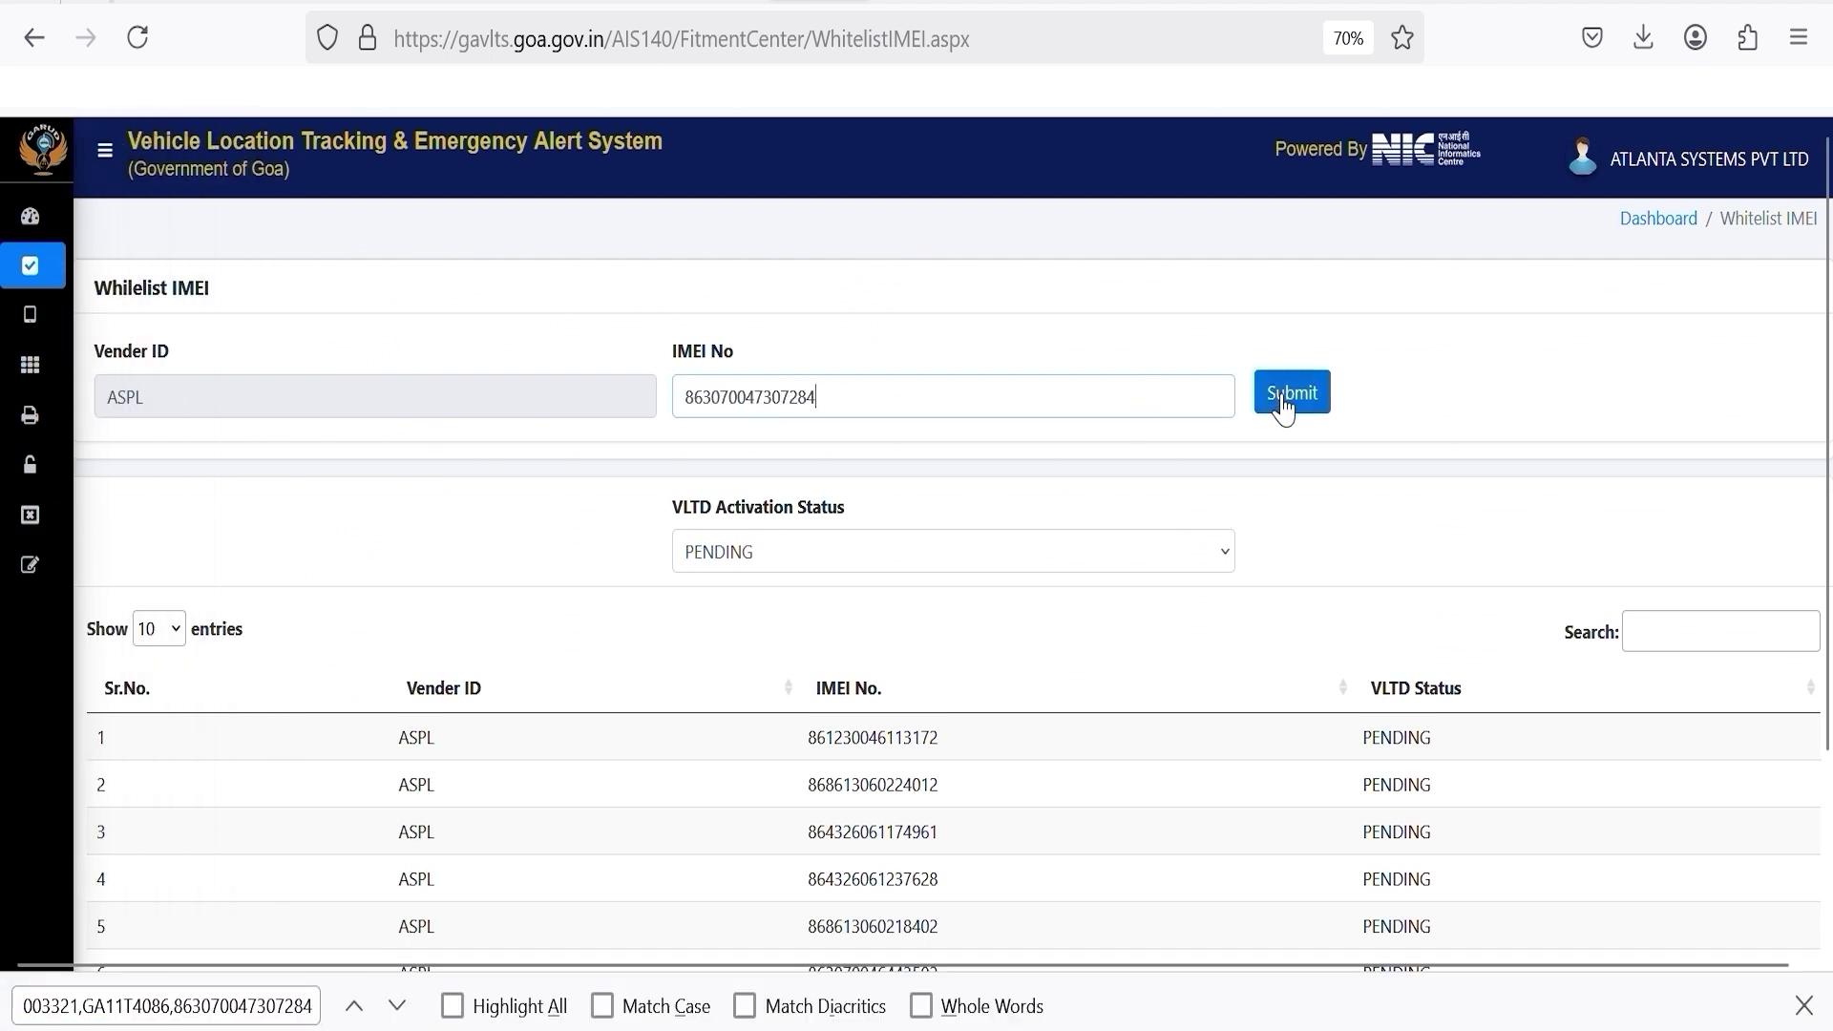
click(1273, 396)
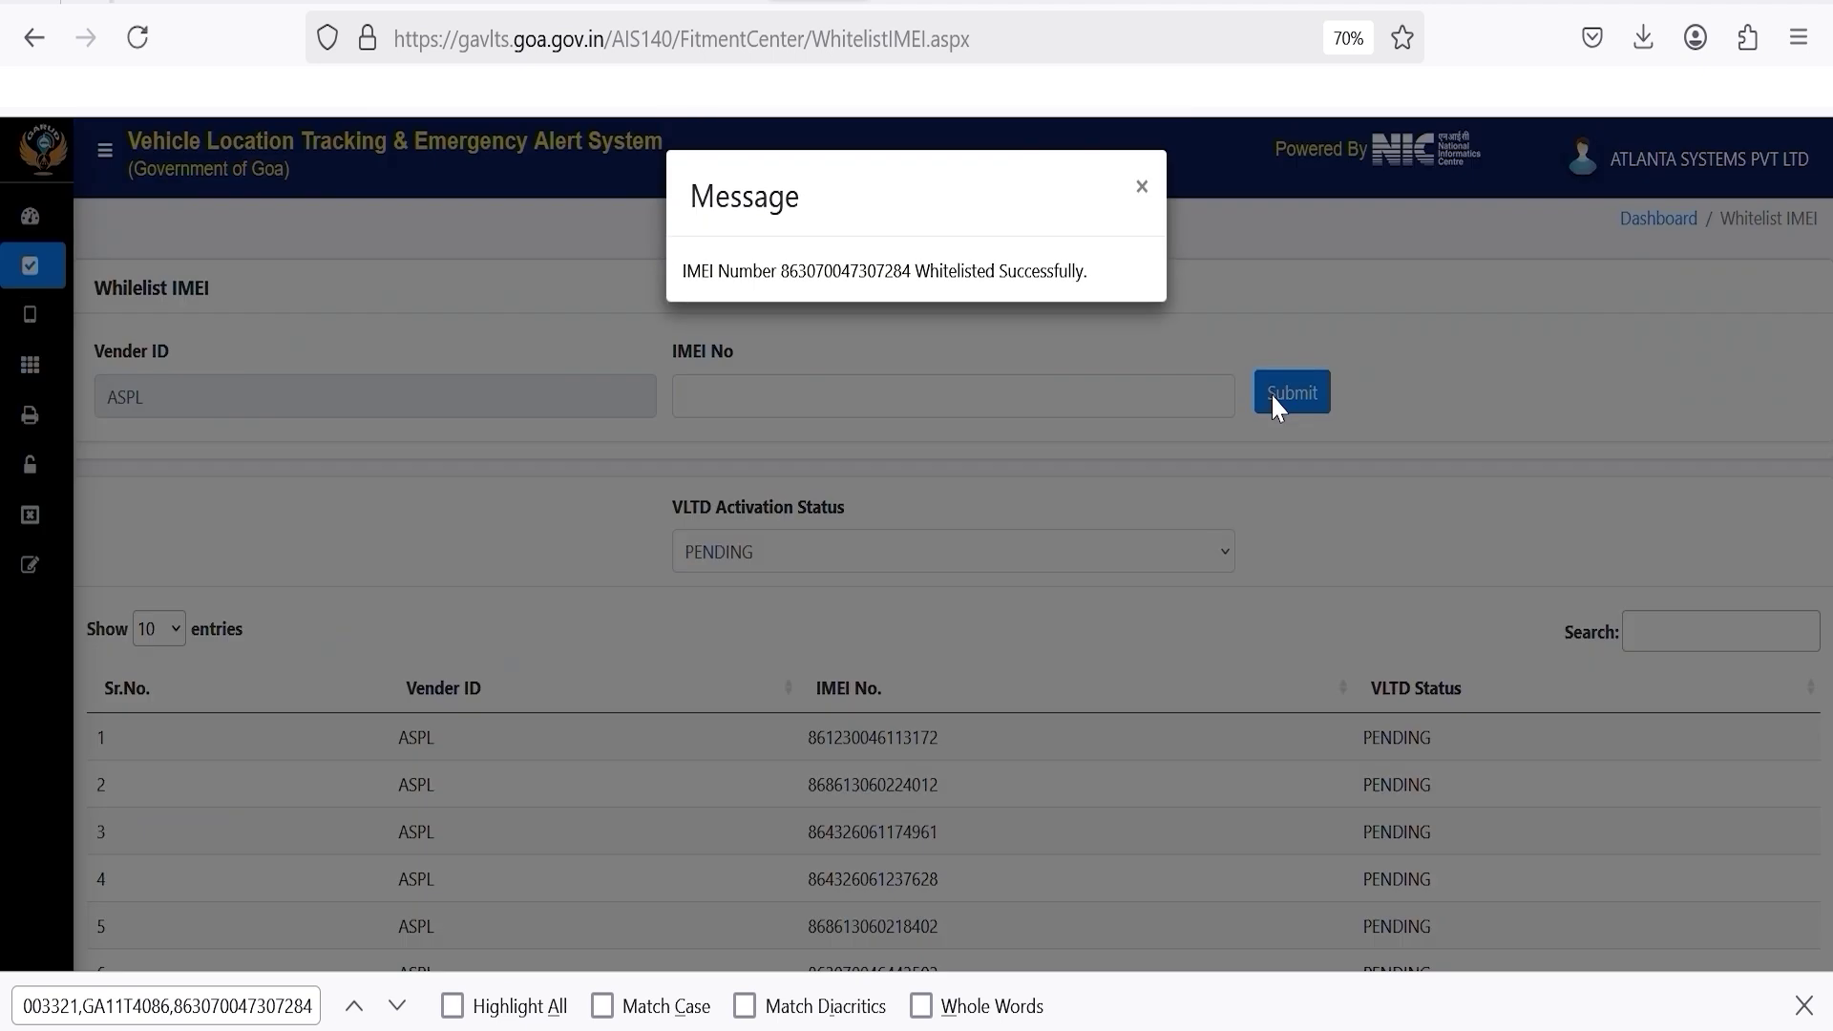
click(1144, 187)
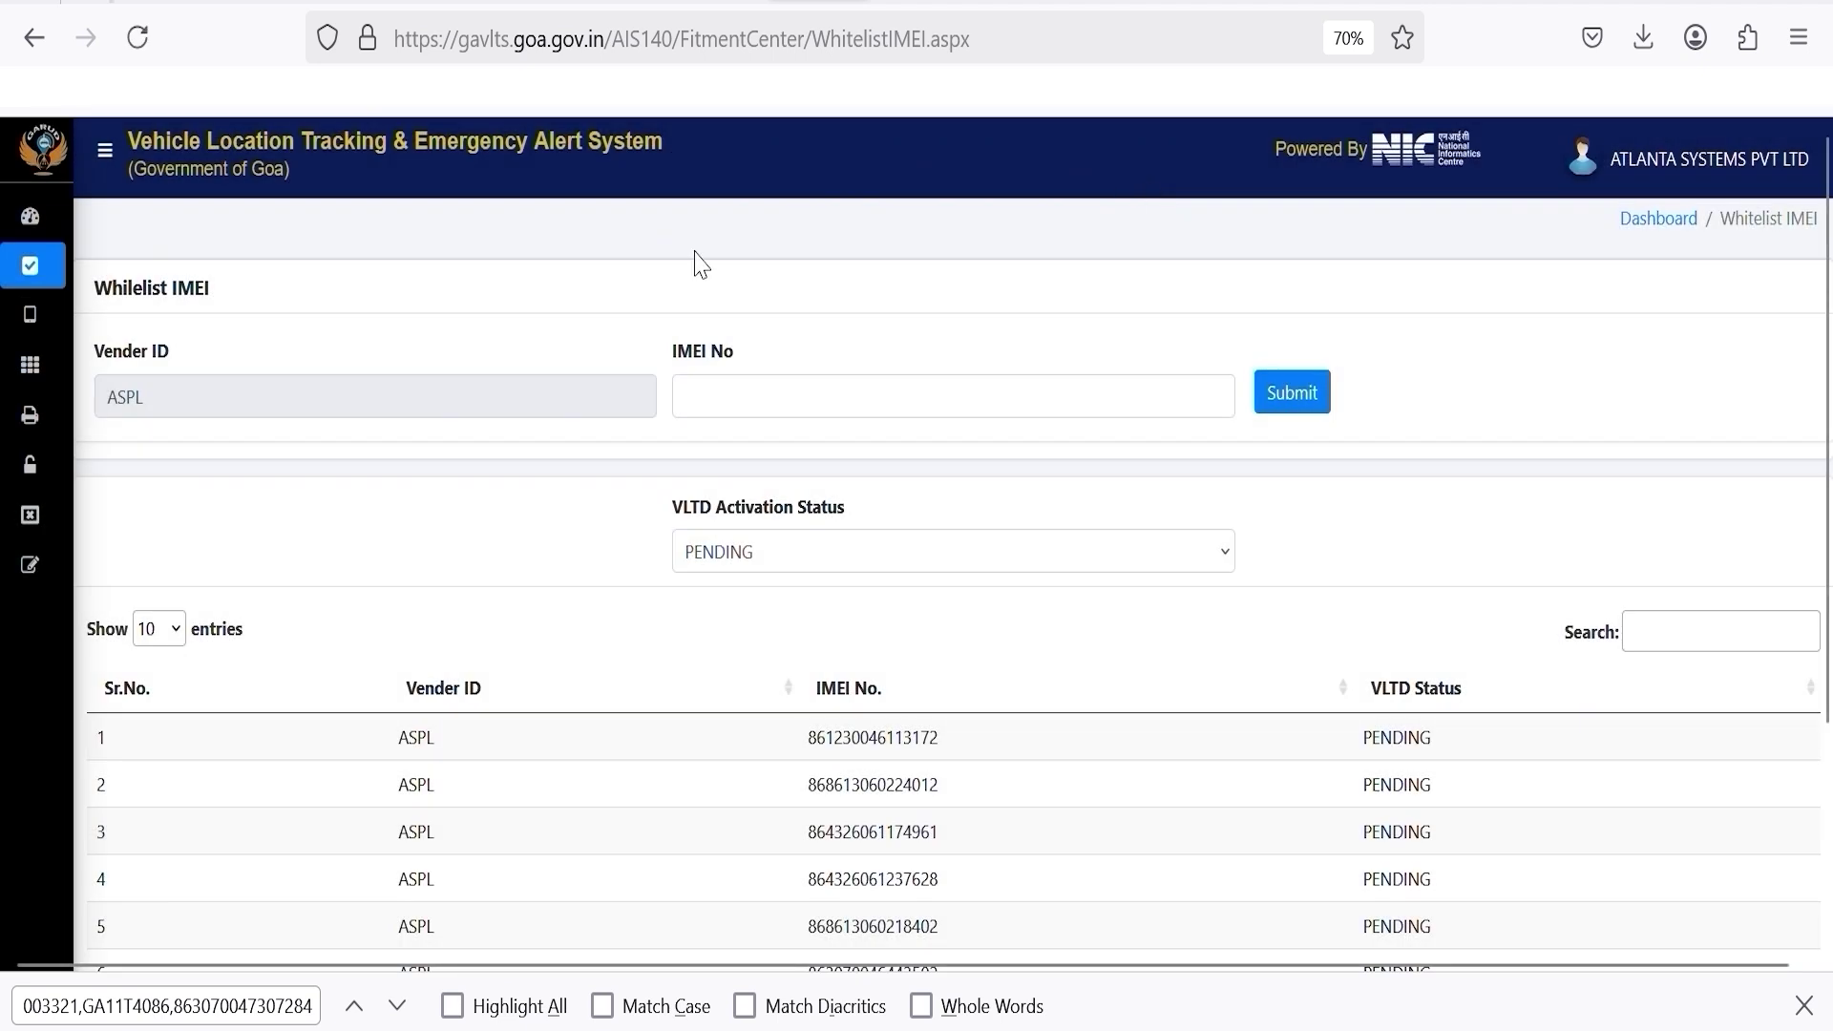
click(48, 320)
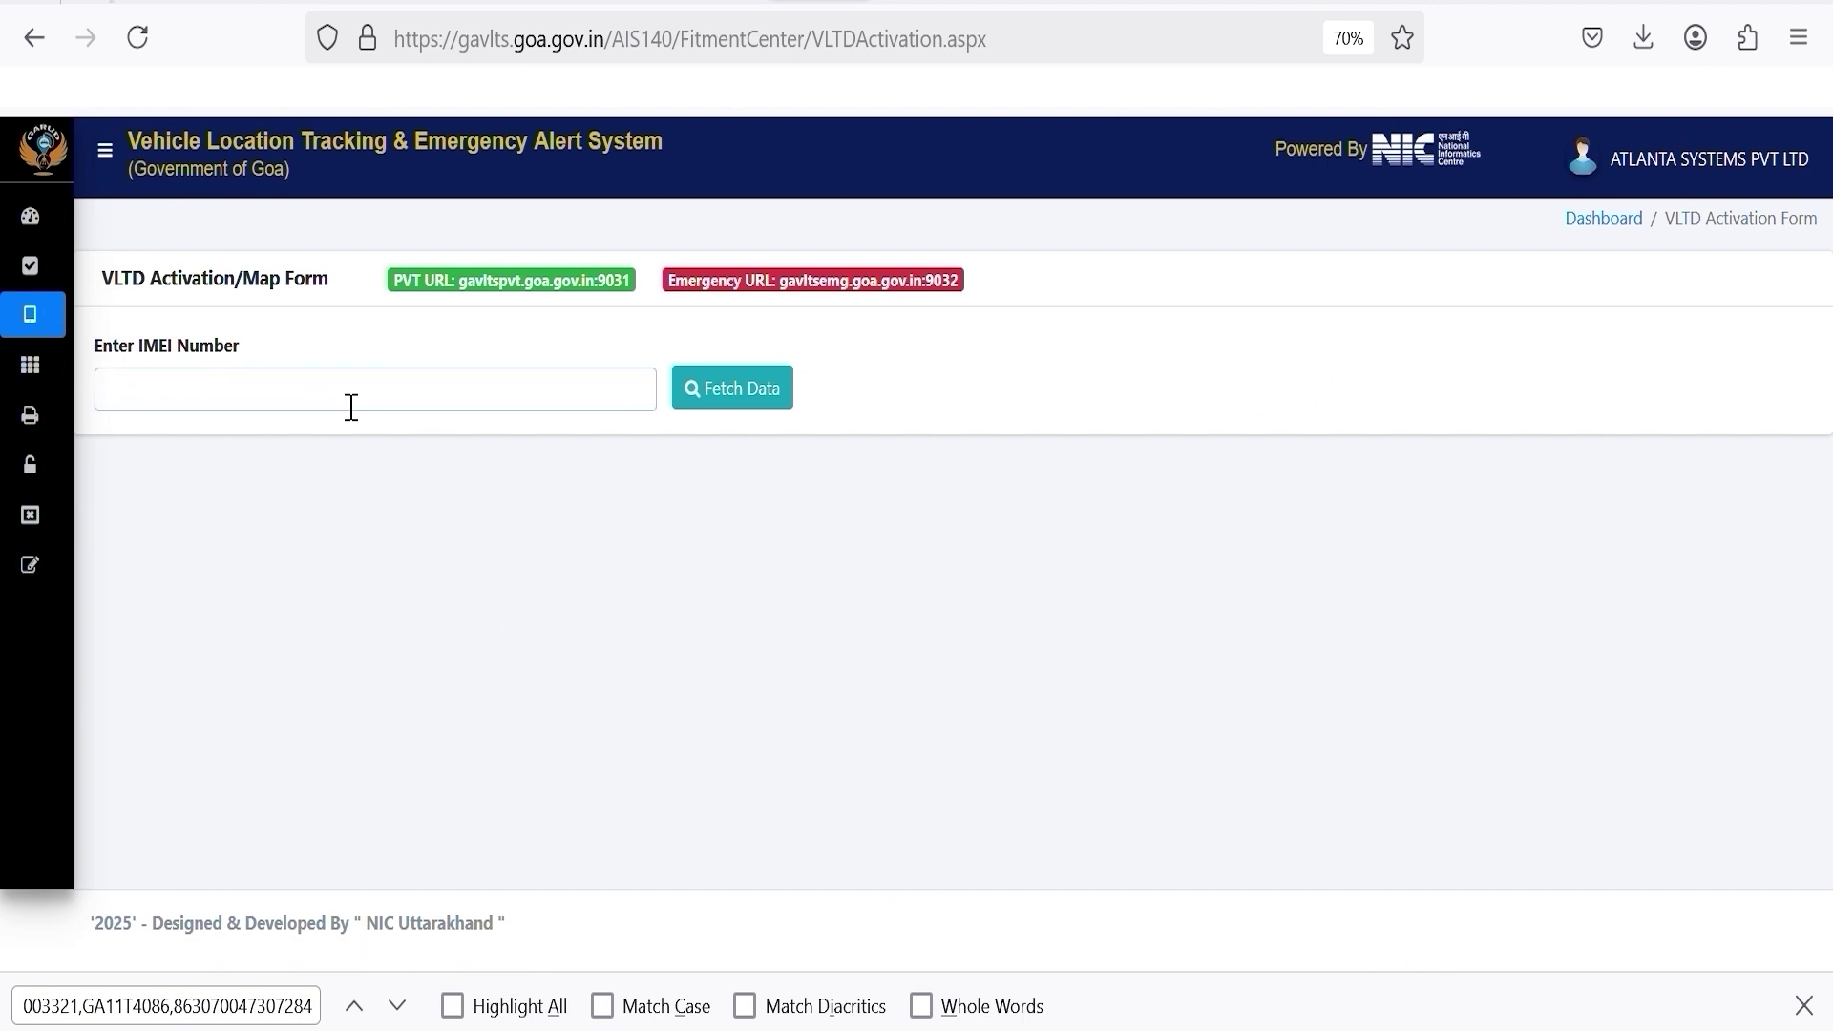
click(352, 408)
key(ctrl+v)
click(771, 410)
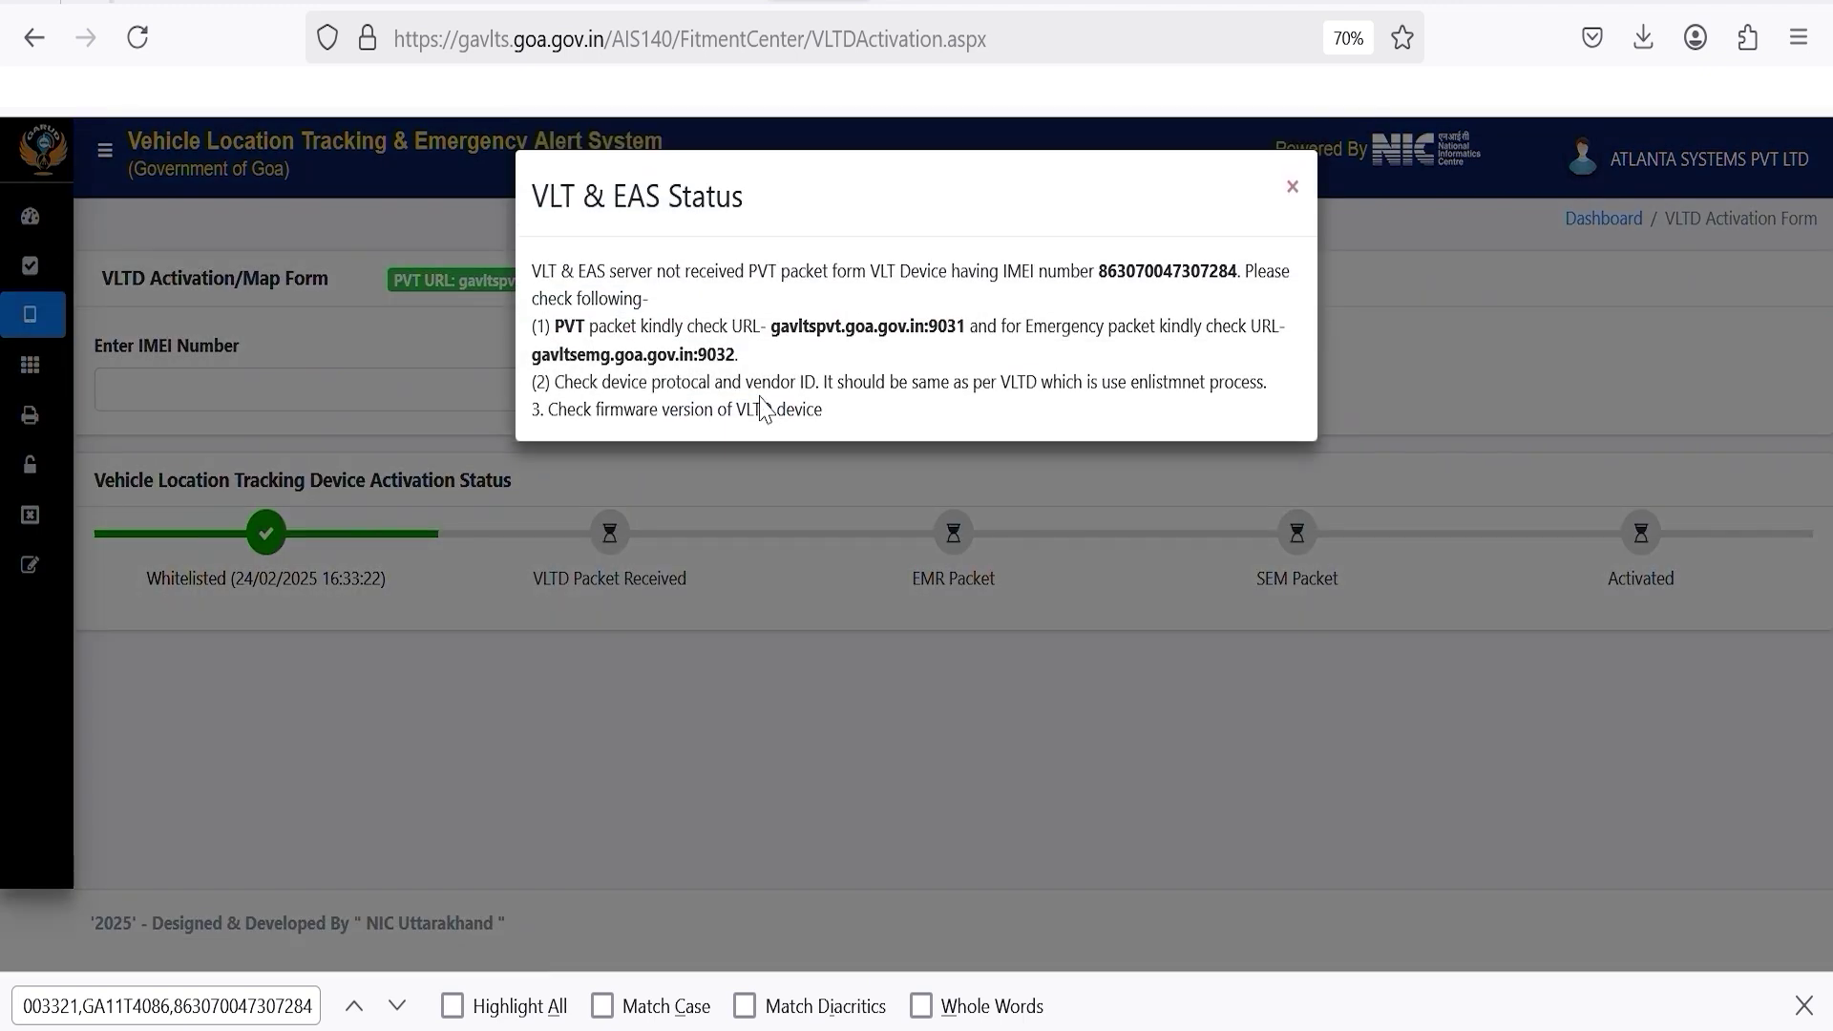
drag(770, 327, 983, 350)
drag(532, 351, 754, 377)
click(846, 527)
click(1292, 187)
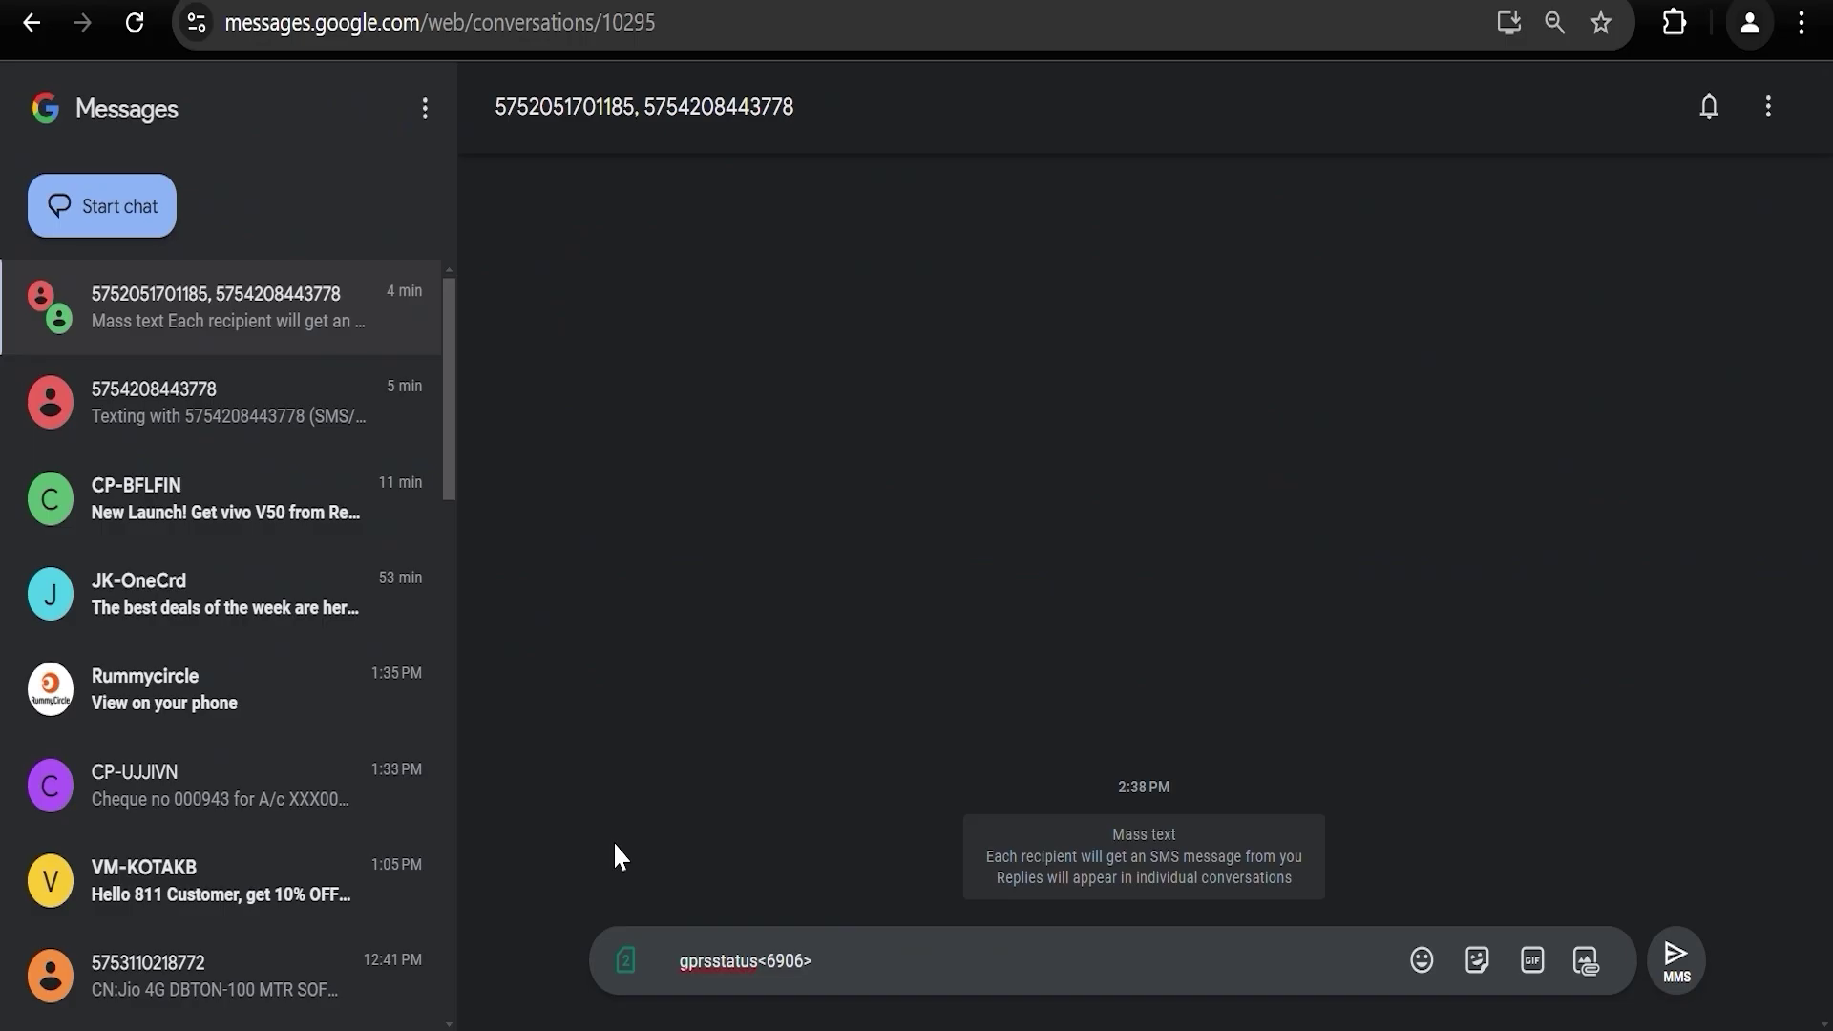
click(857, 976)
key(Return)
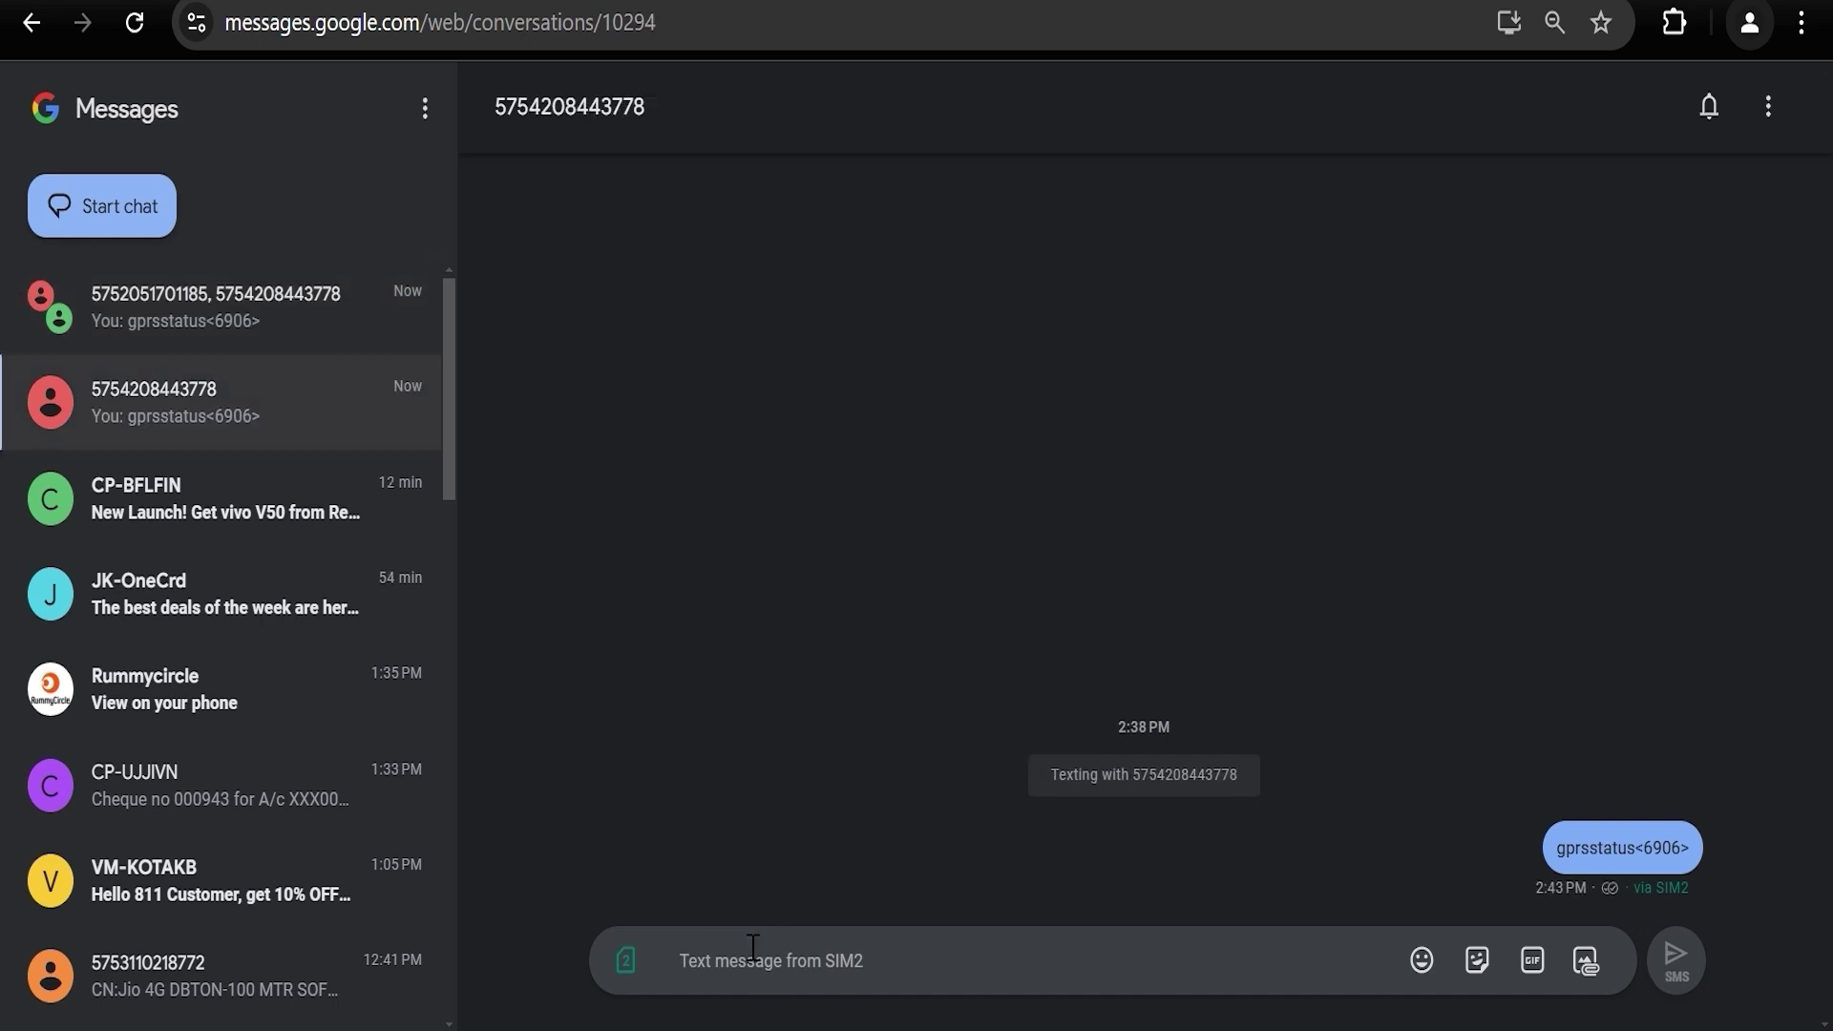
key(ctrl+v)
key(Return)
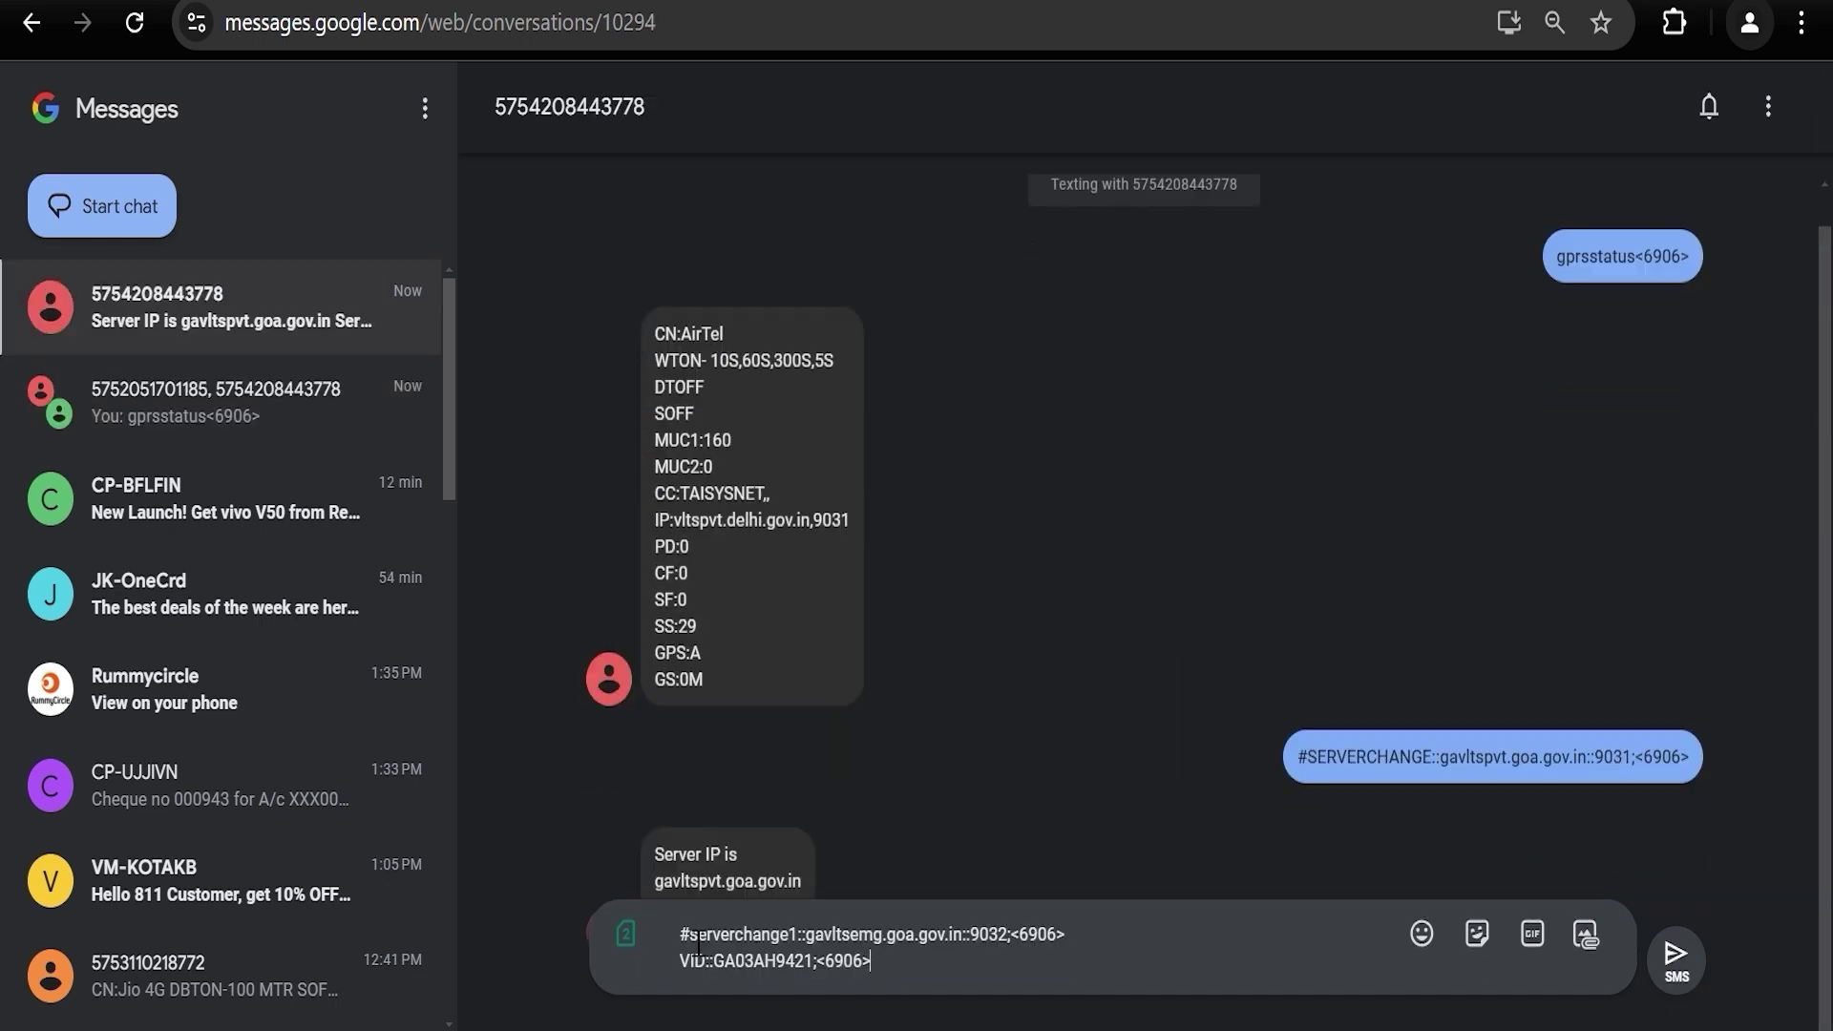
triple_click(672, 962)
key(ctrl+x)
key(Return)
key(ctrl+v)
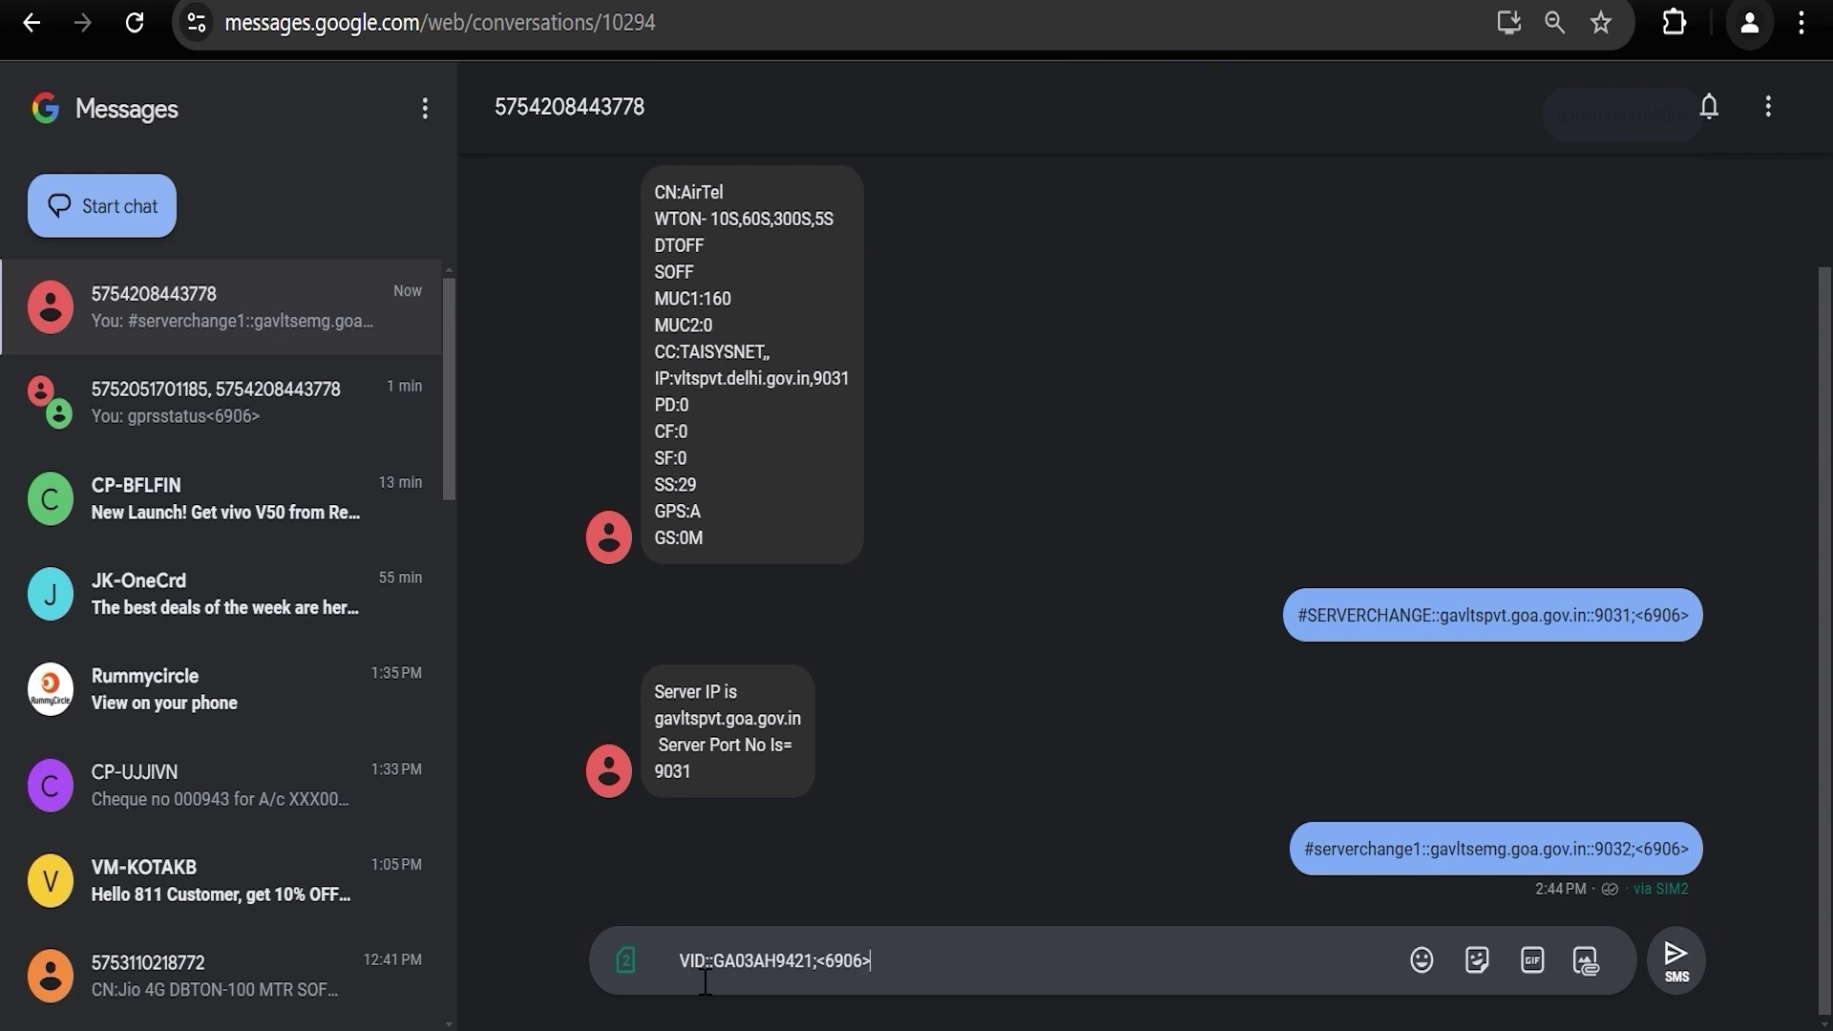
key(Return)
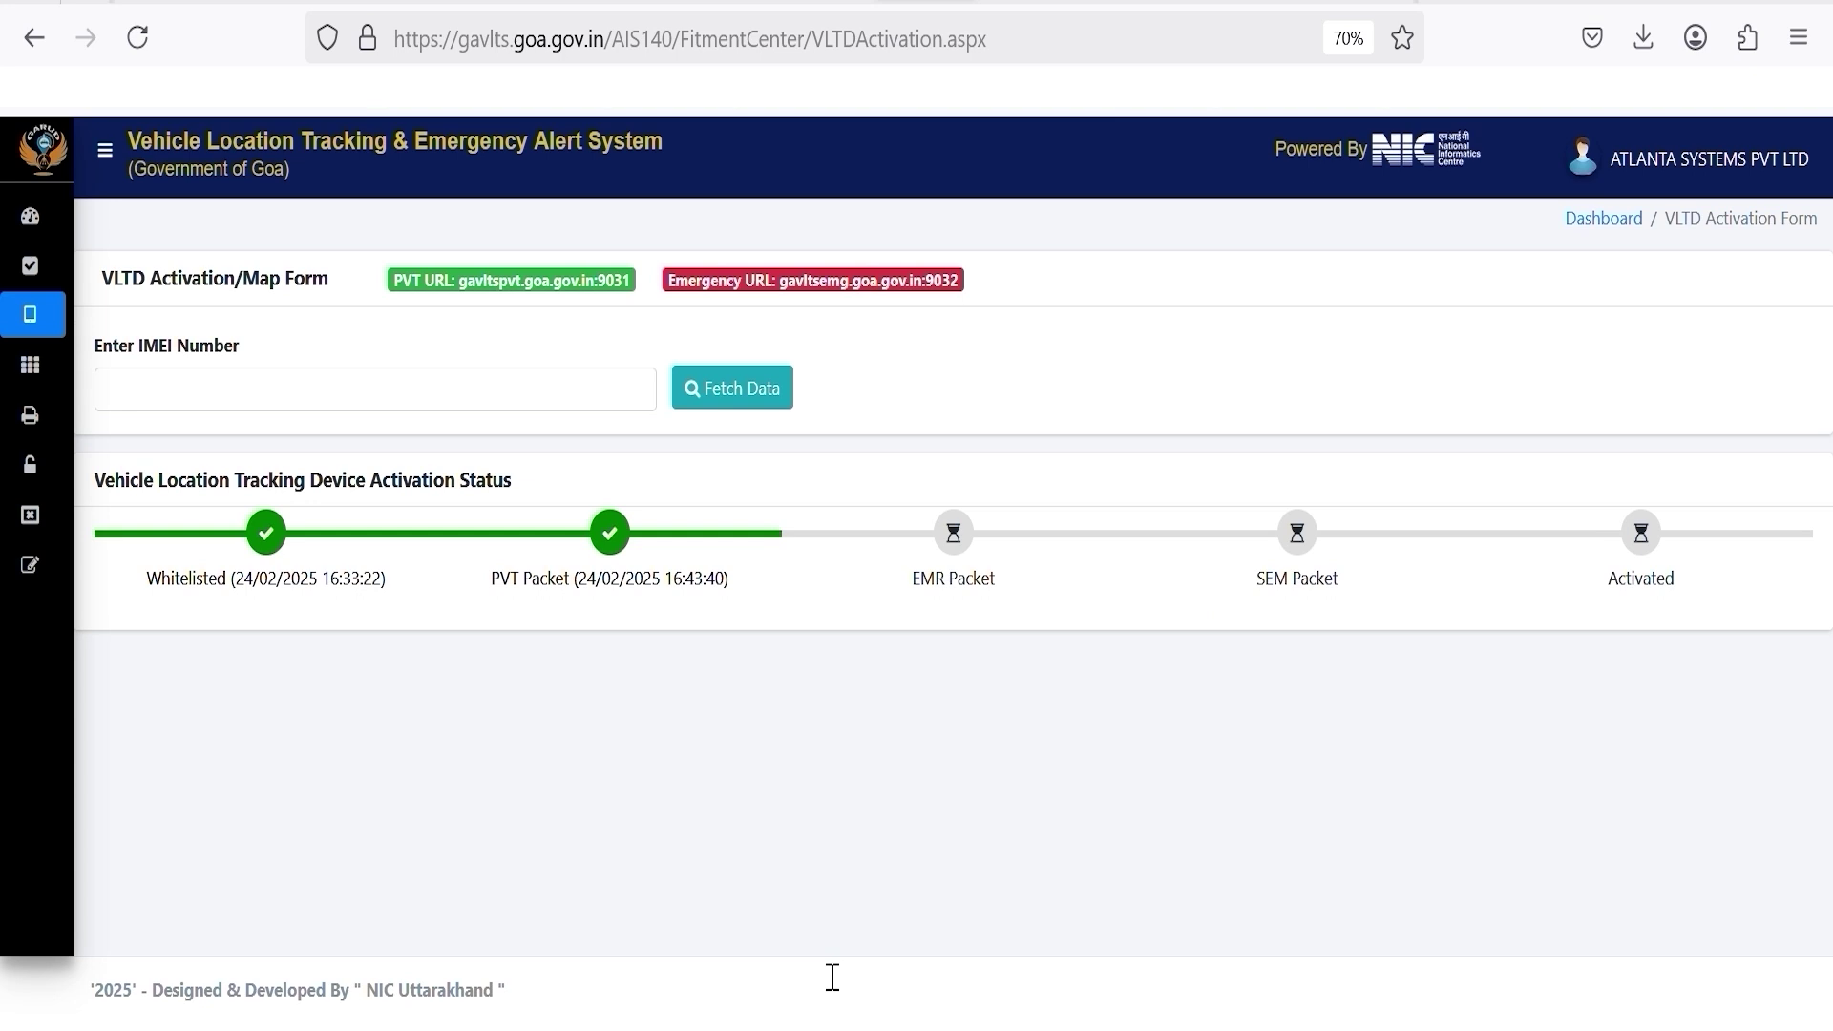
key(ctrl+f)
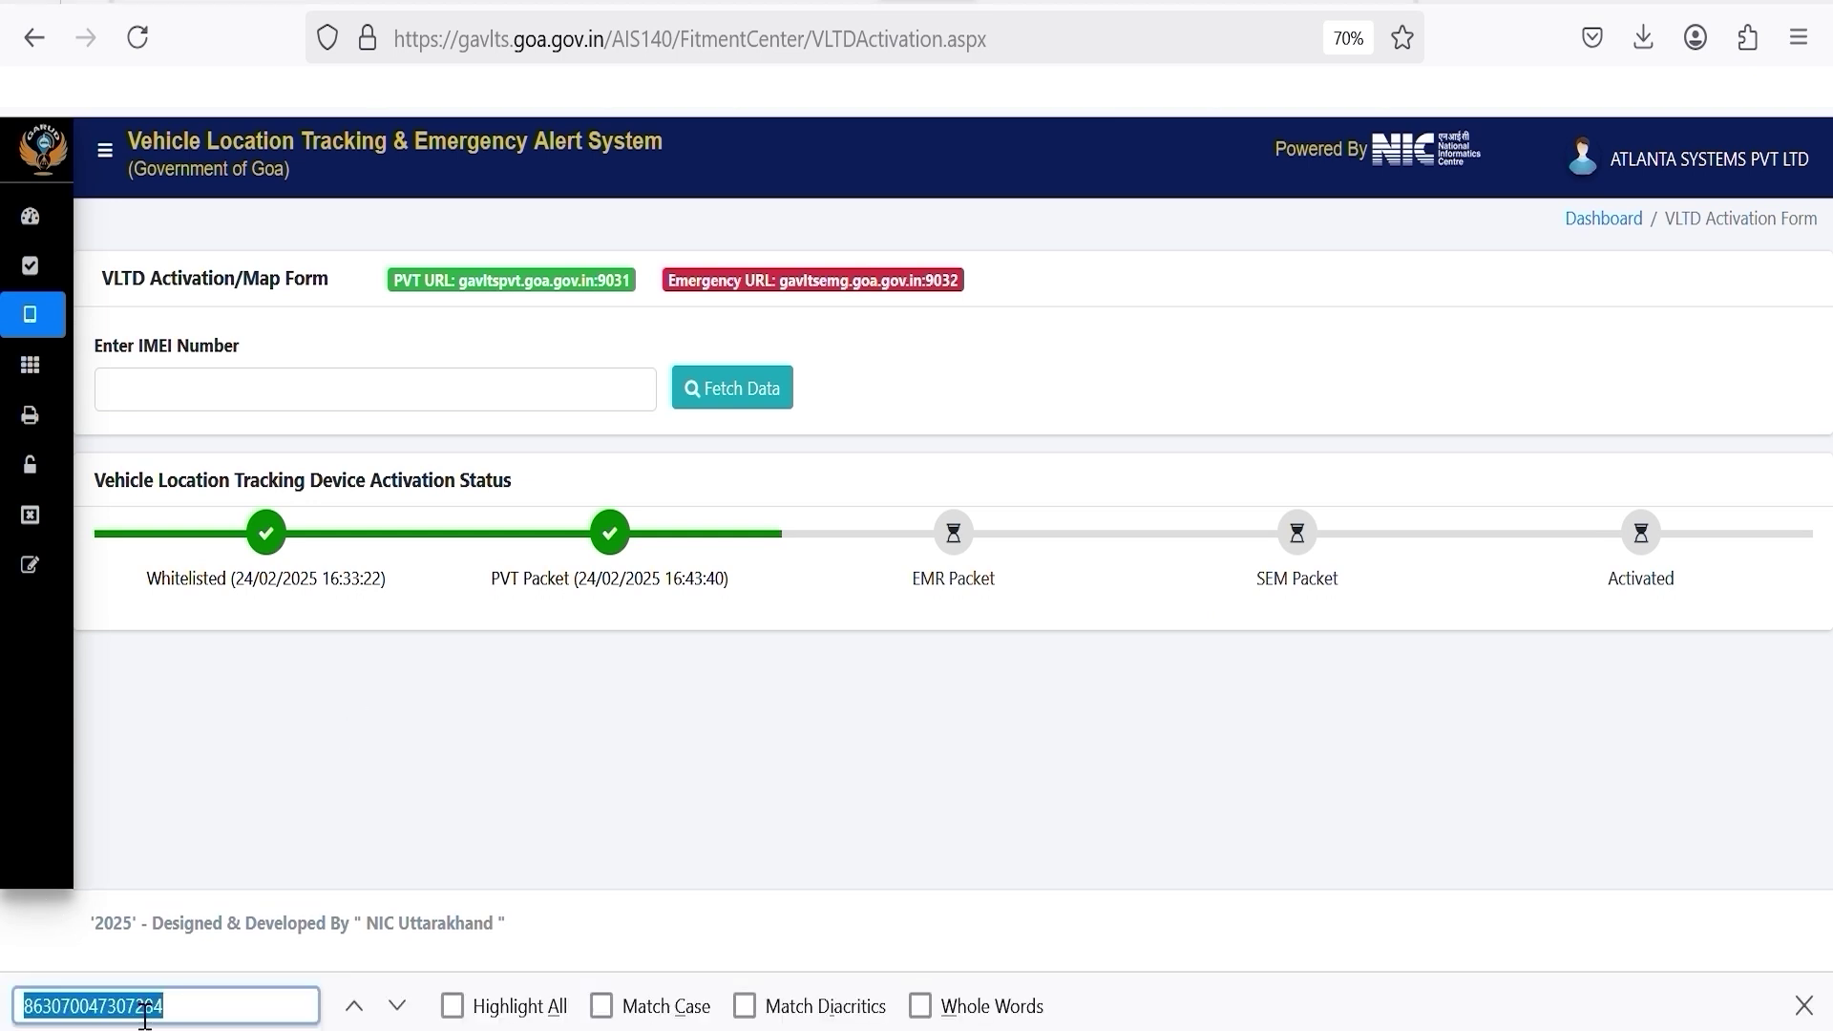
click(144, 1006)
double_click(145, 1006)
key(ctrl+c)
click(573, 392)
key(ctrl+v)
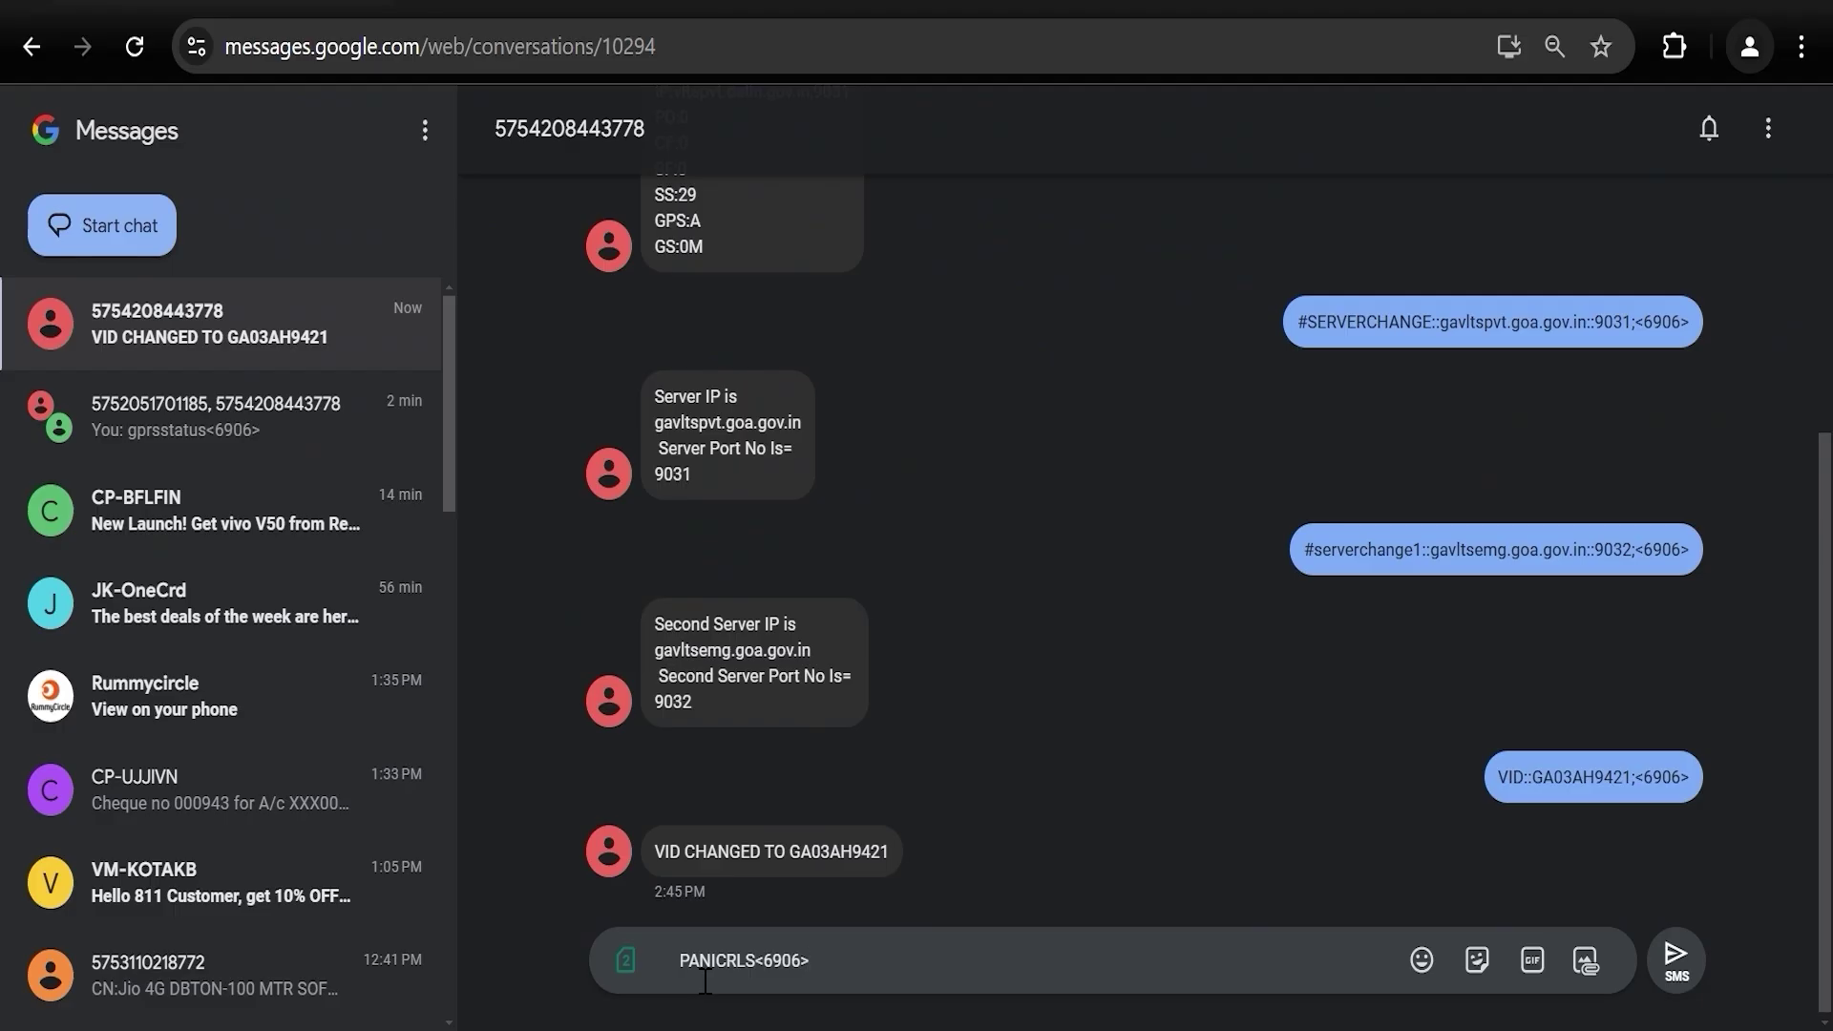
key(Return)
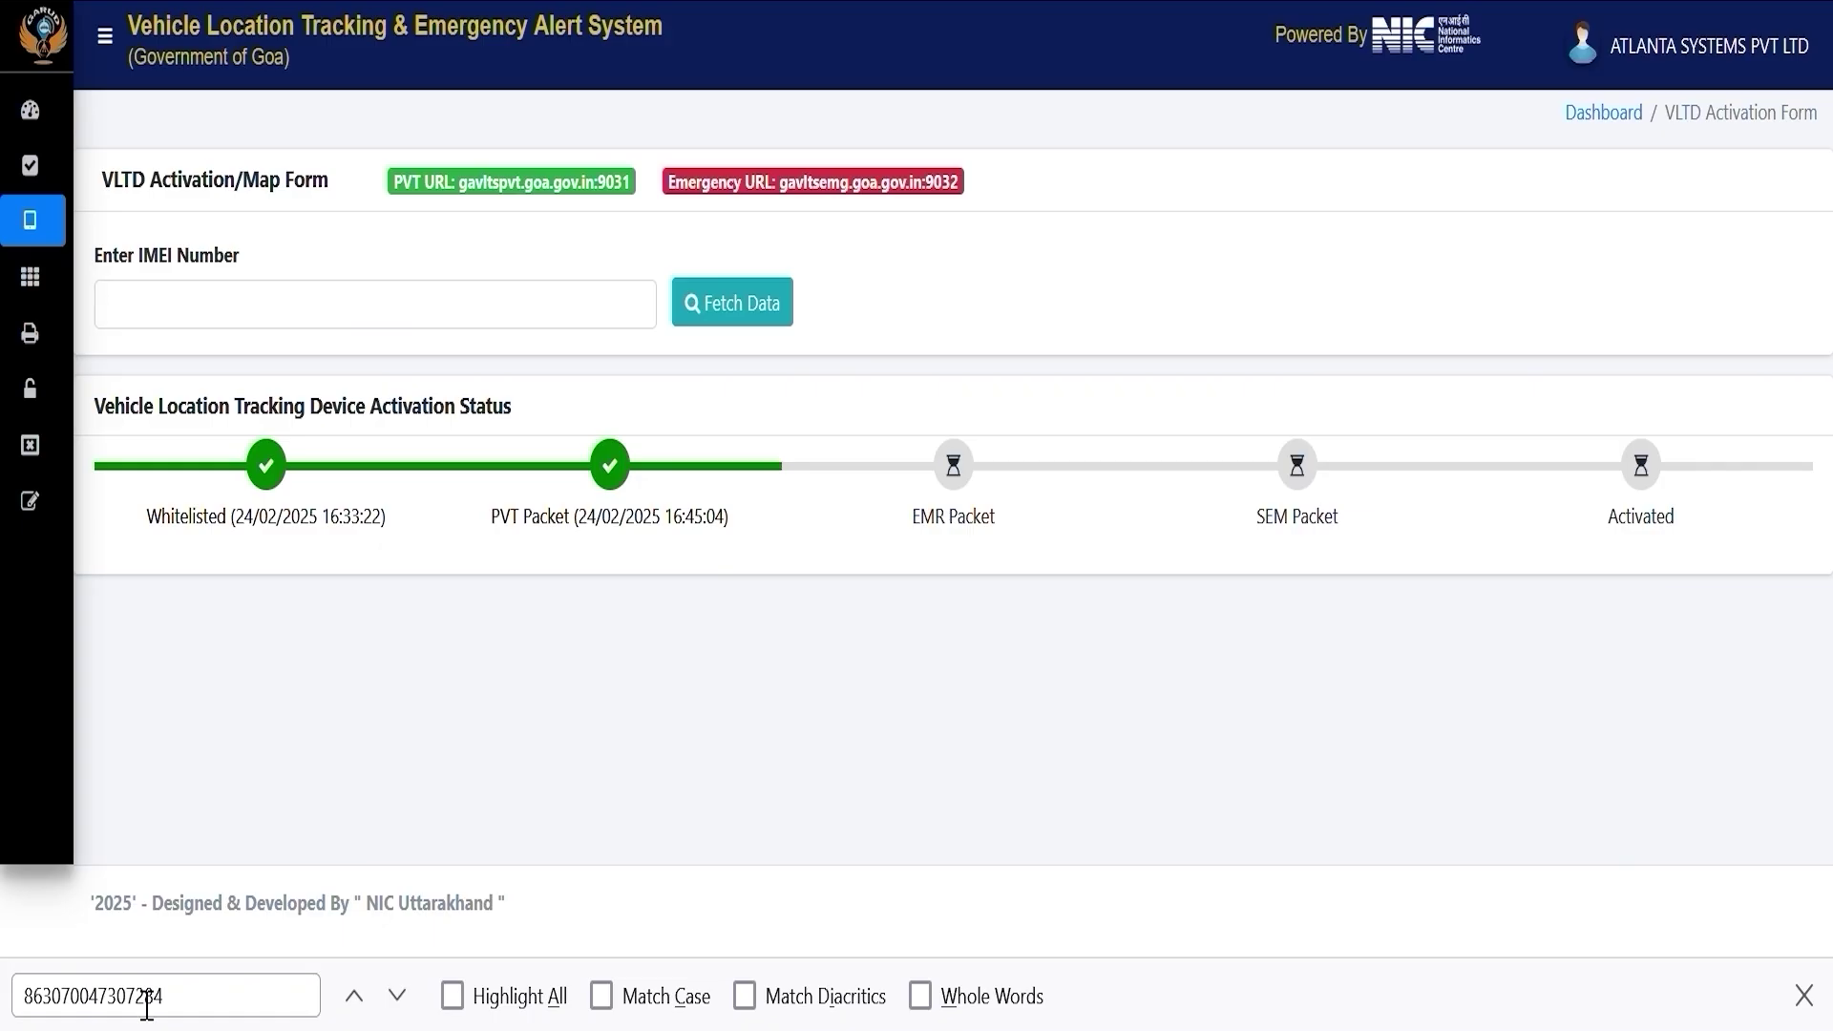
double_click(146, 996)
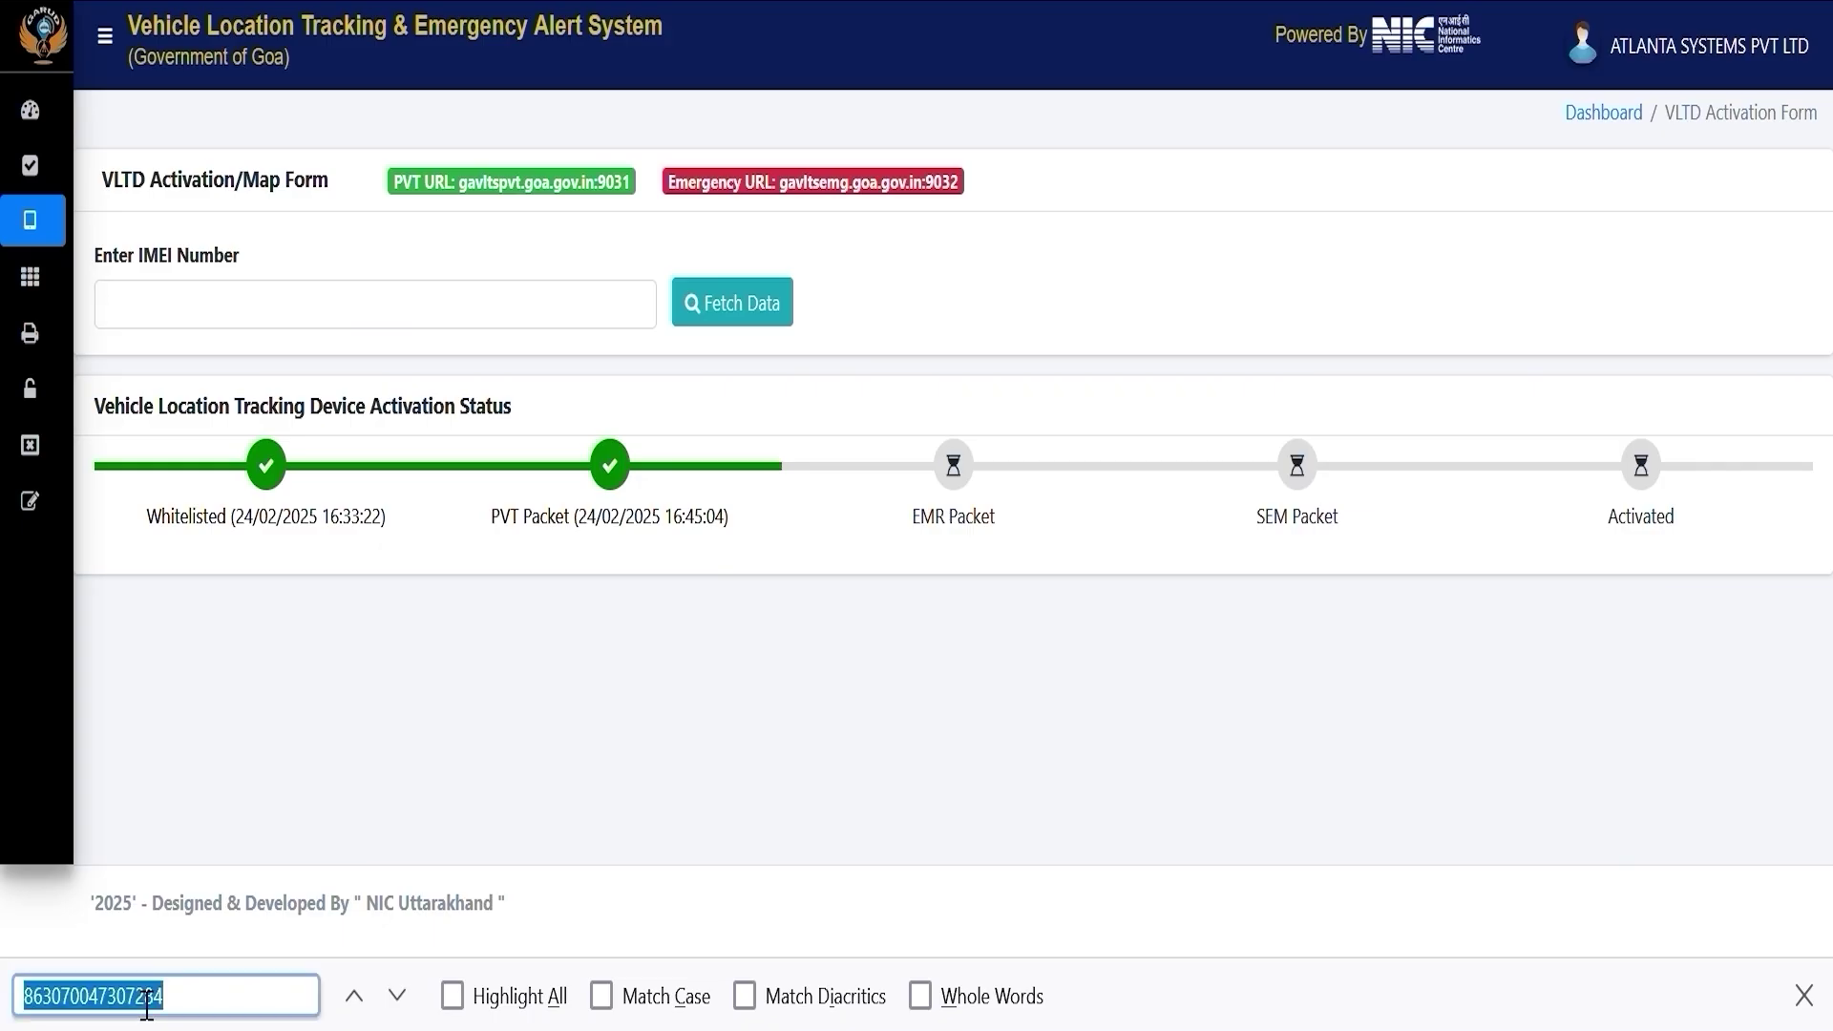
key(ctrl+c)
click(417, 331)
key(ctrl+v)
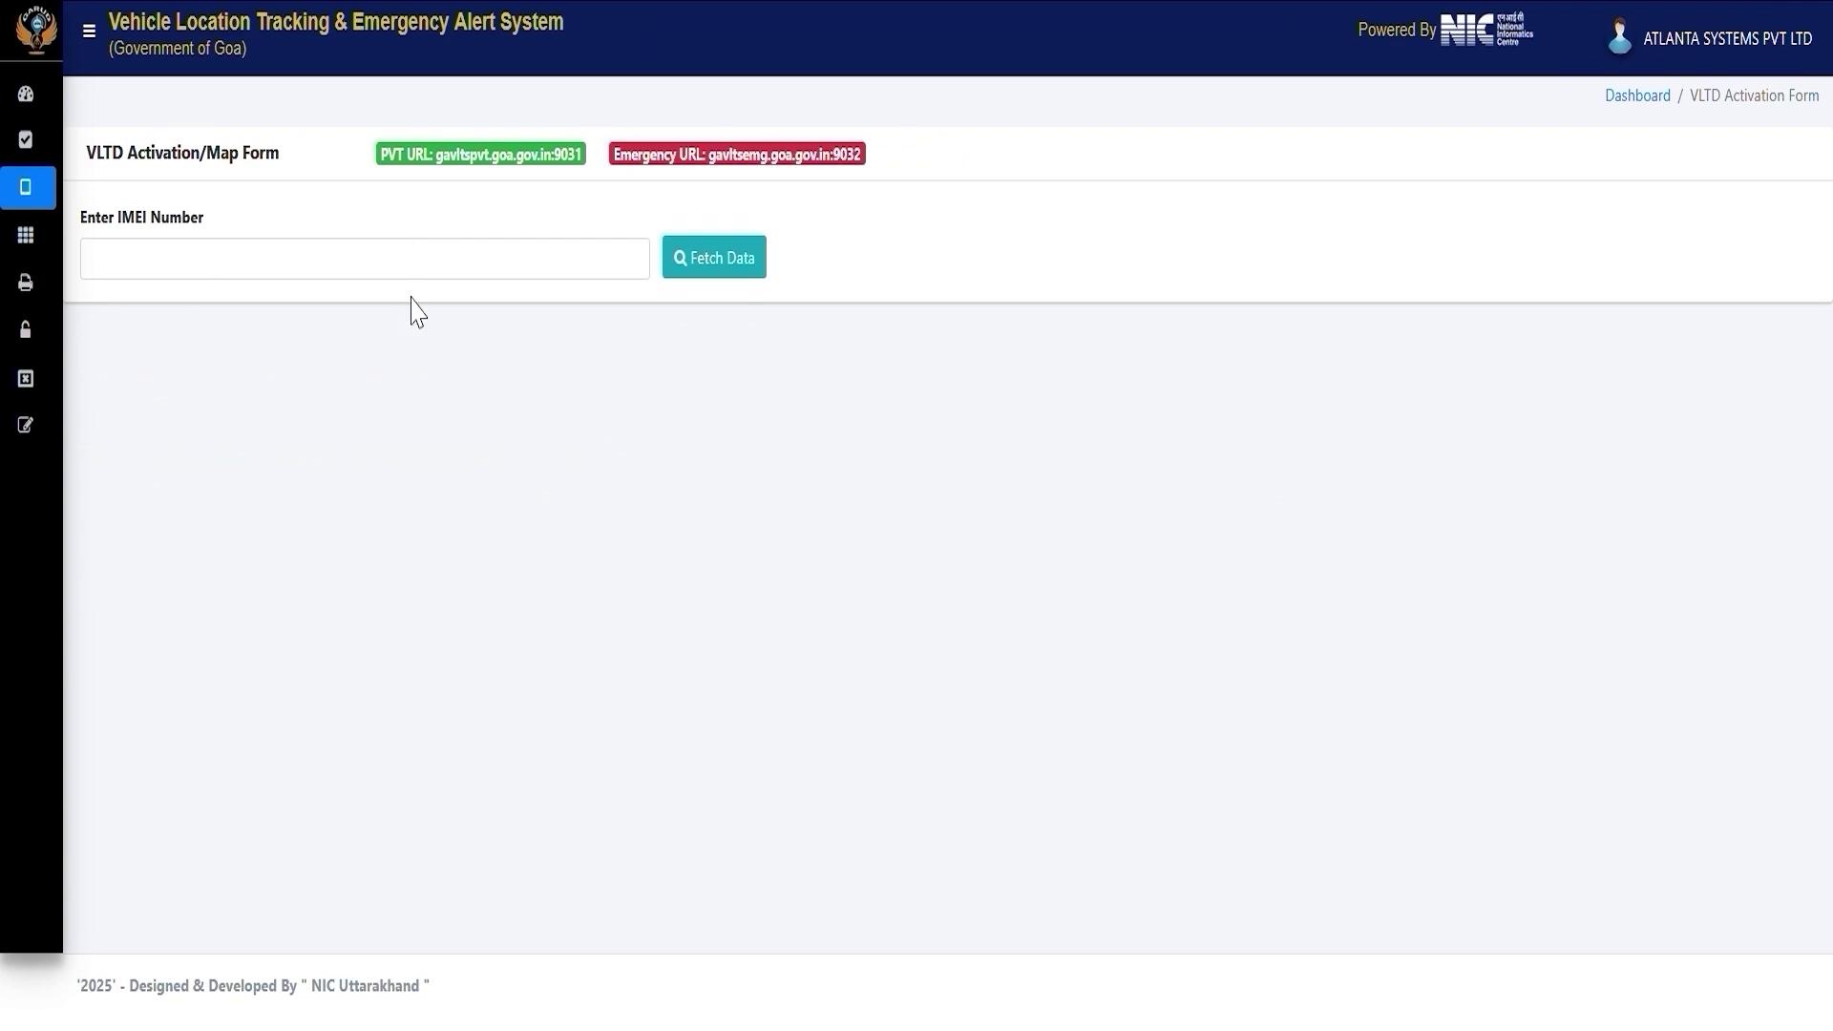
click(401, 272)
key(ctrl+v)
click(726, 272)
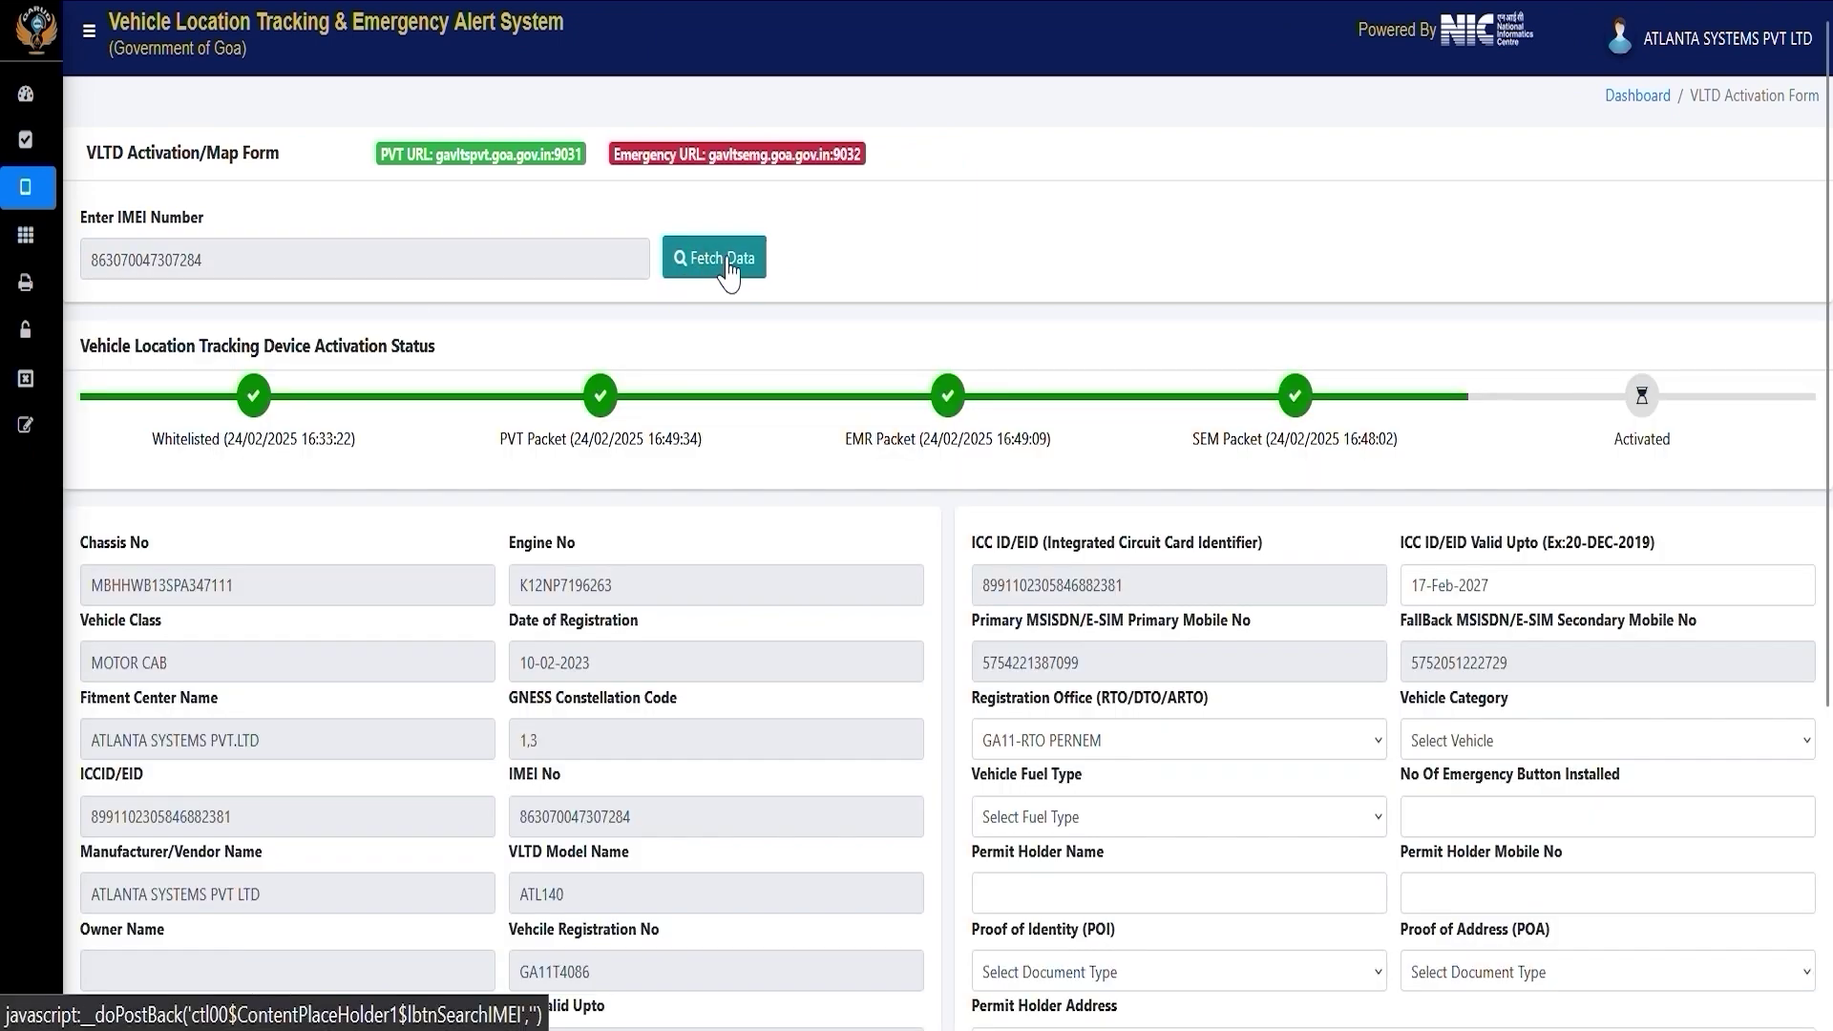
scroll(1322, 373, down, 5)
Set vehicle category Motor Cab, fuel type CNG ONLY and 2 emergency buttons.
click(1141, 320)
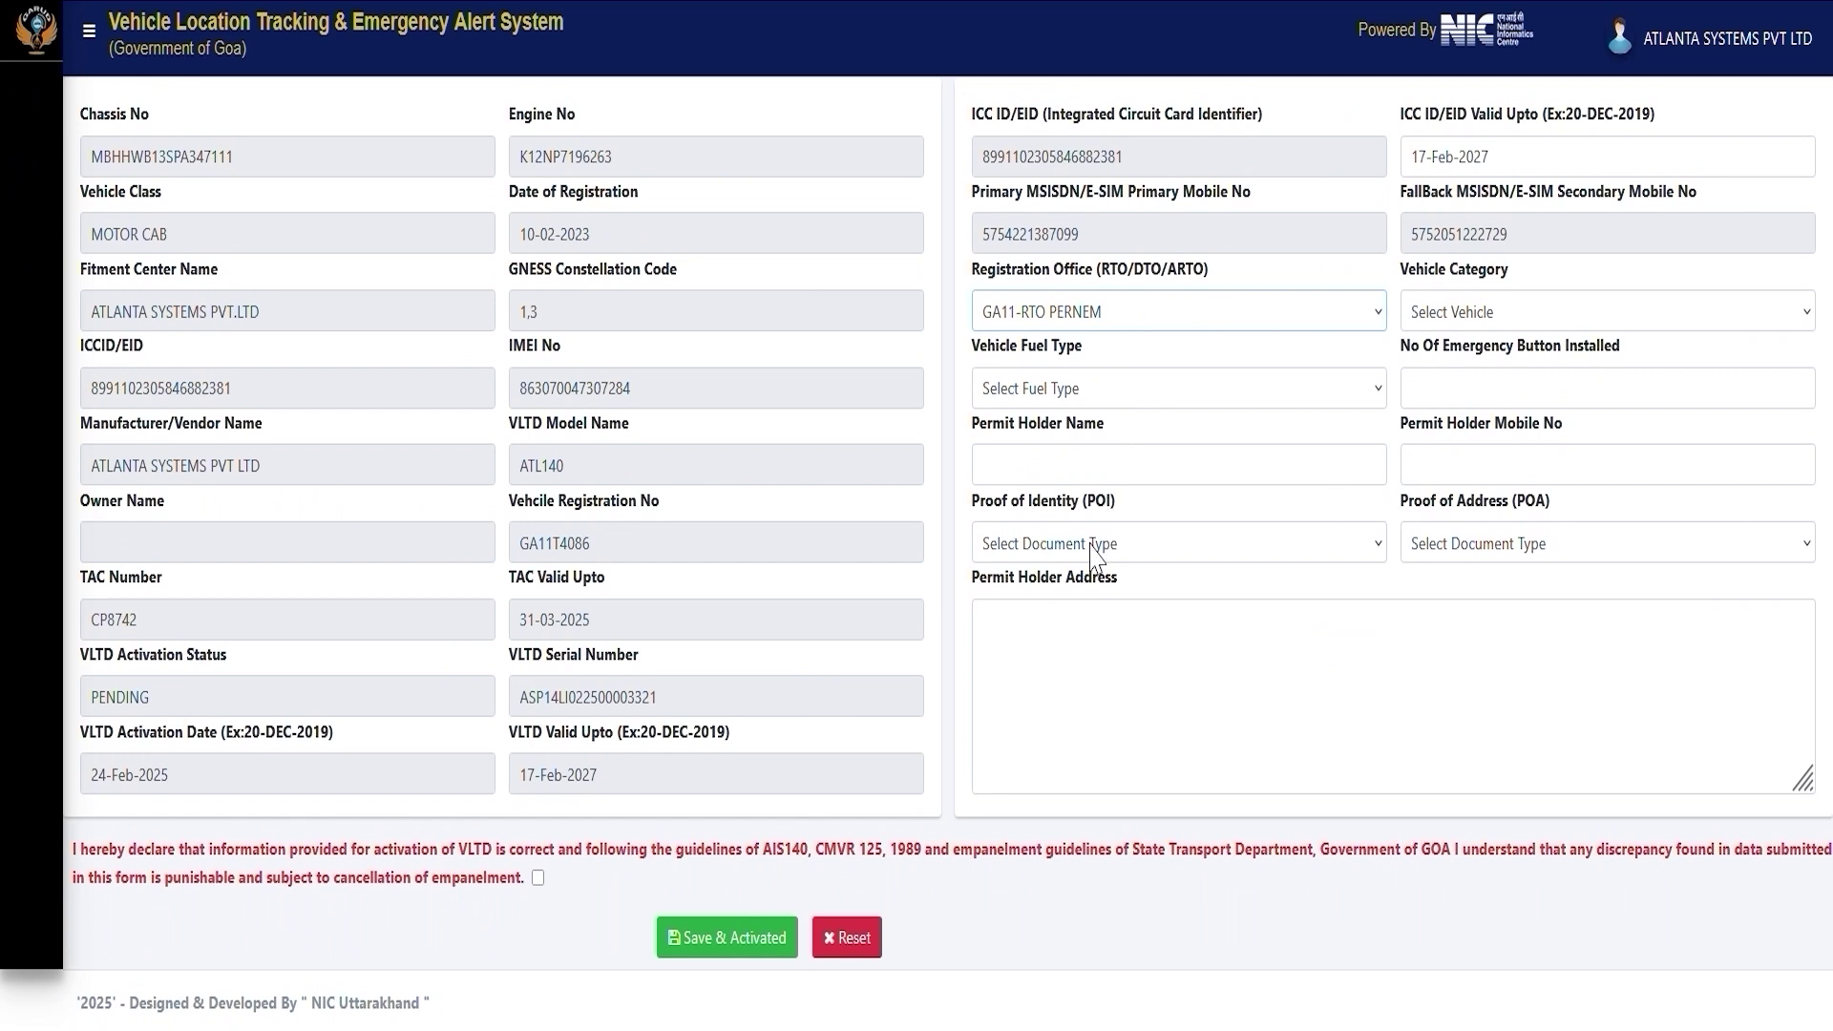
click(1460, 323)
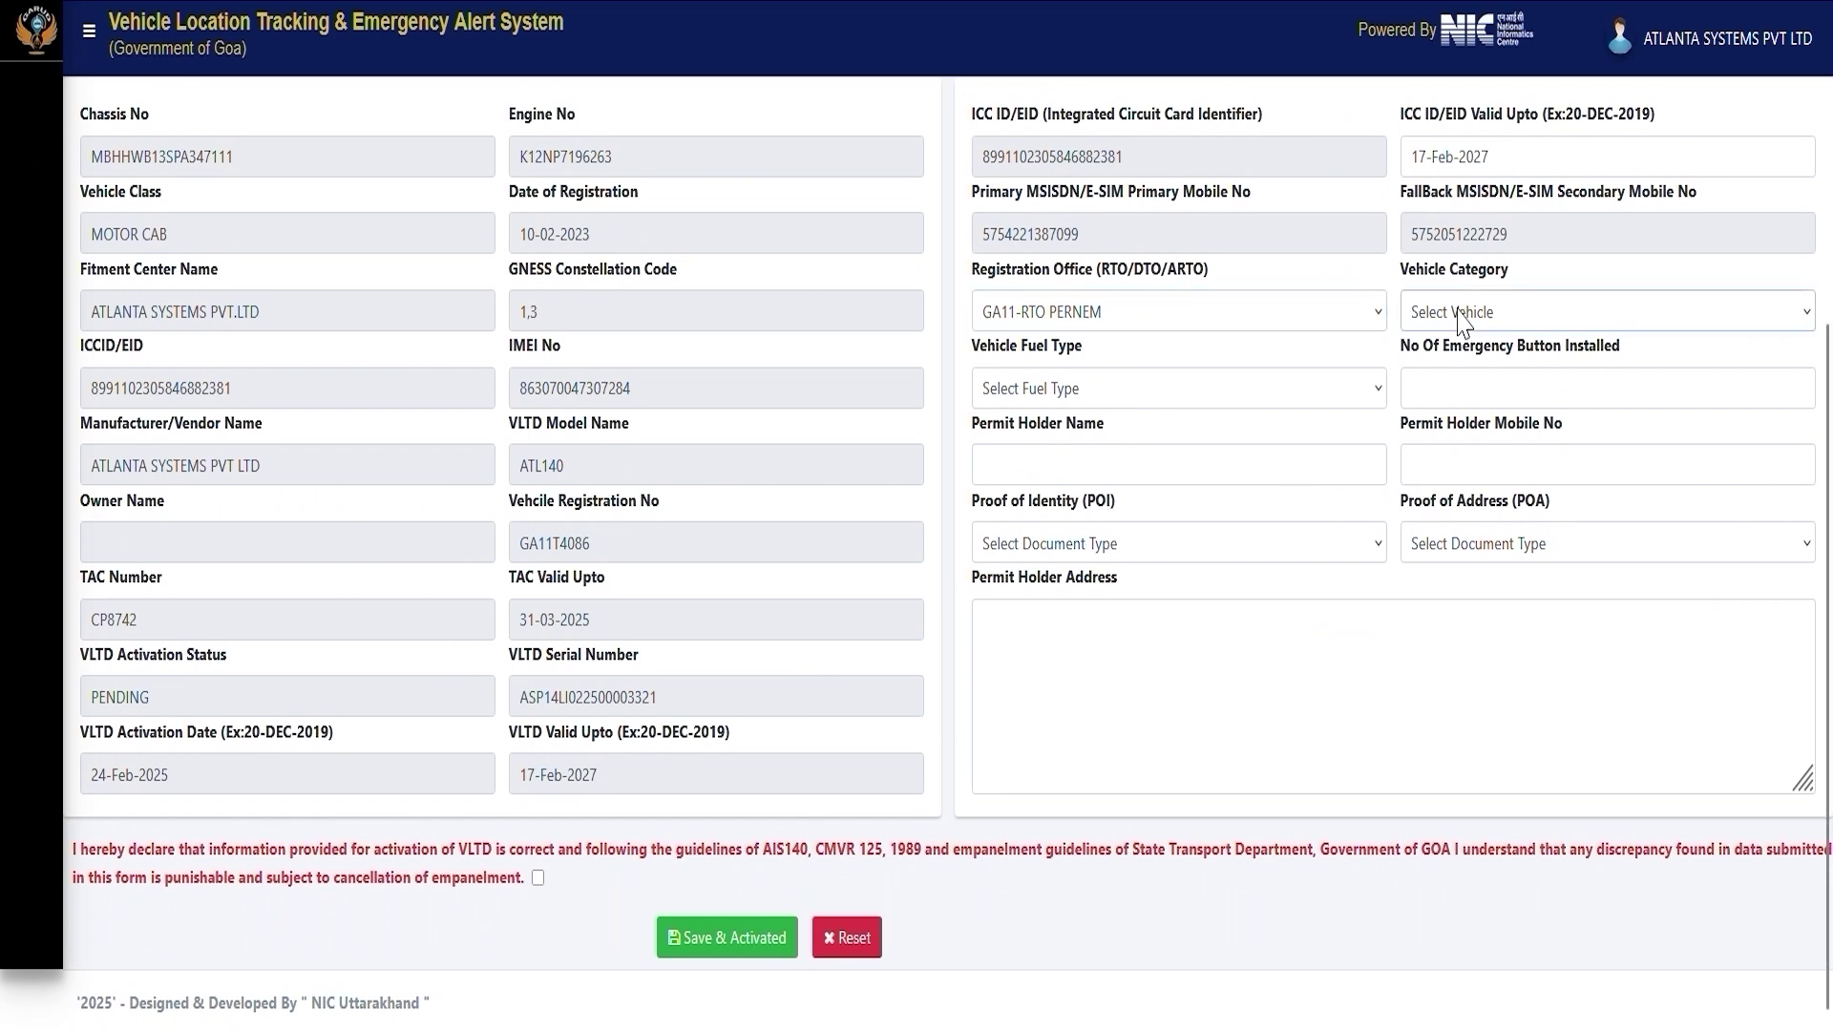
click(1458, 482)
click(1159, 405)
click(1023, 488)
click(1474, 391)
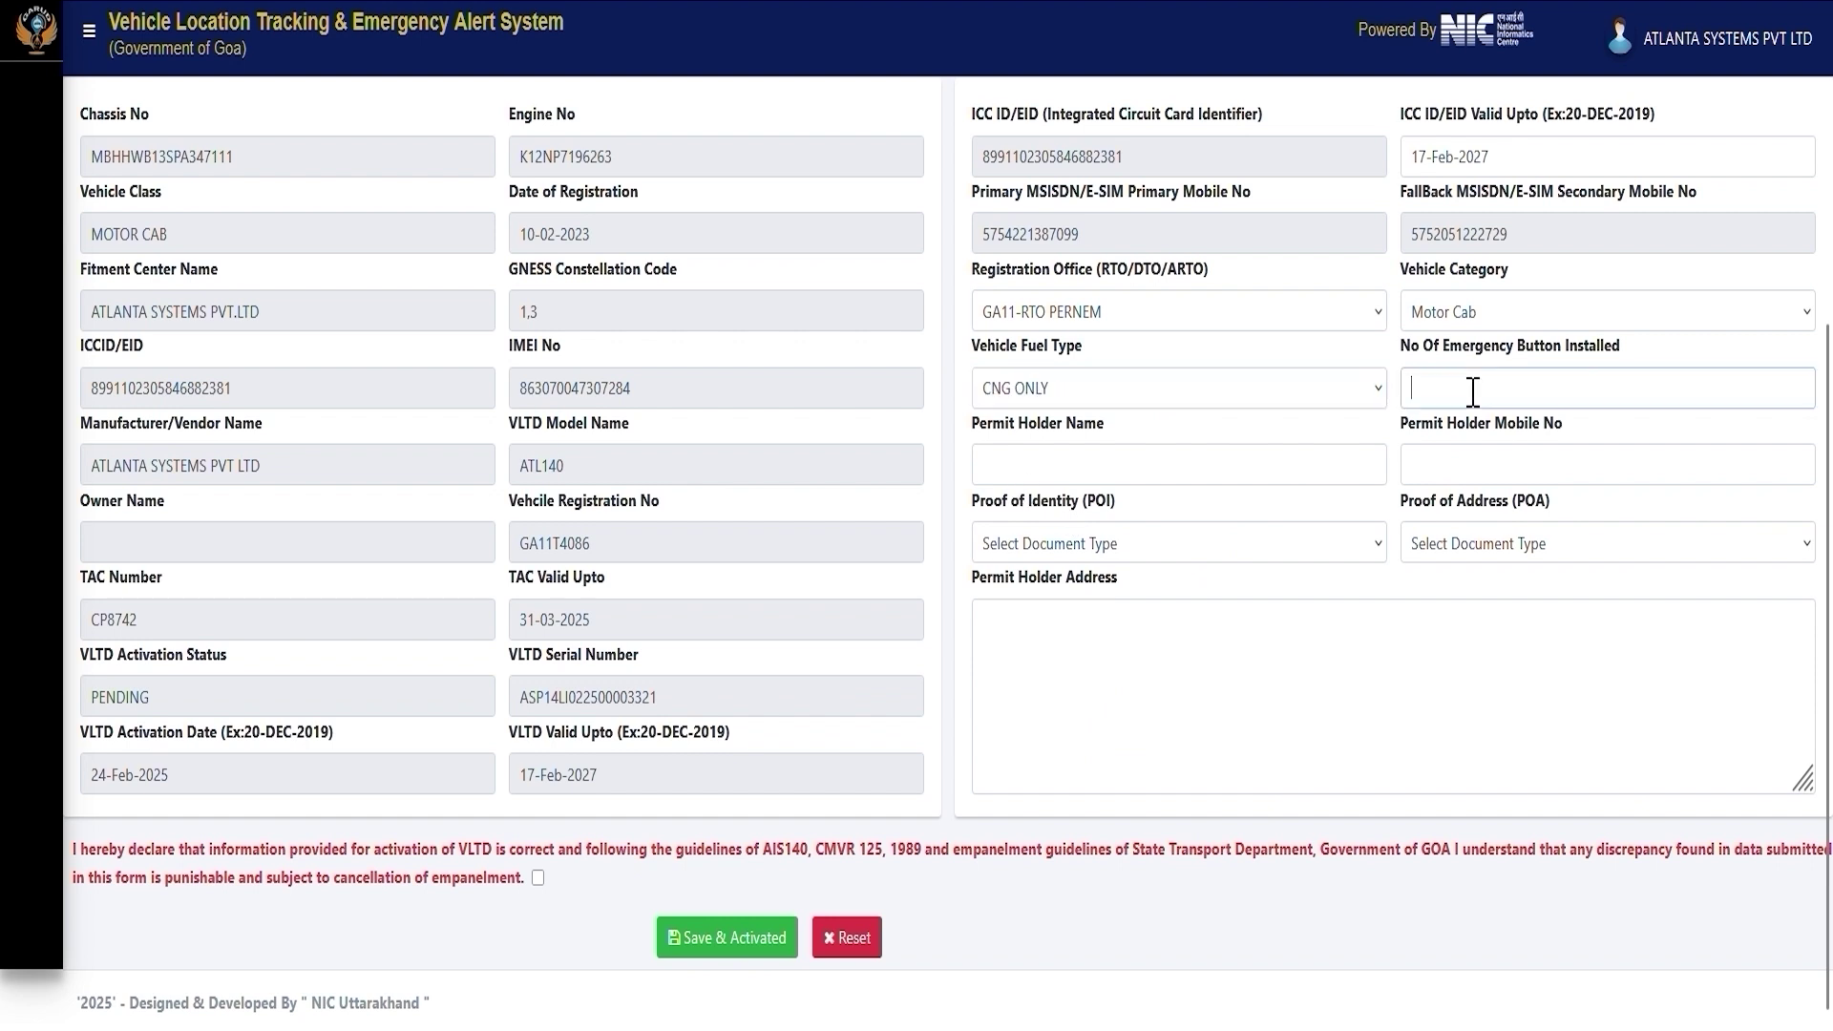
text(2)
Choose Aadhar Card as identity and address proof, accept the declaration and submit Save & Activated.
click(1467, 470)
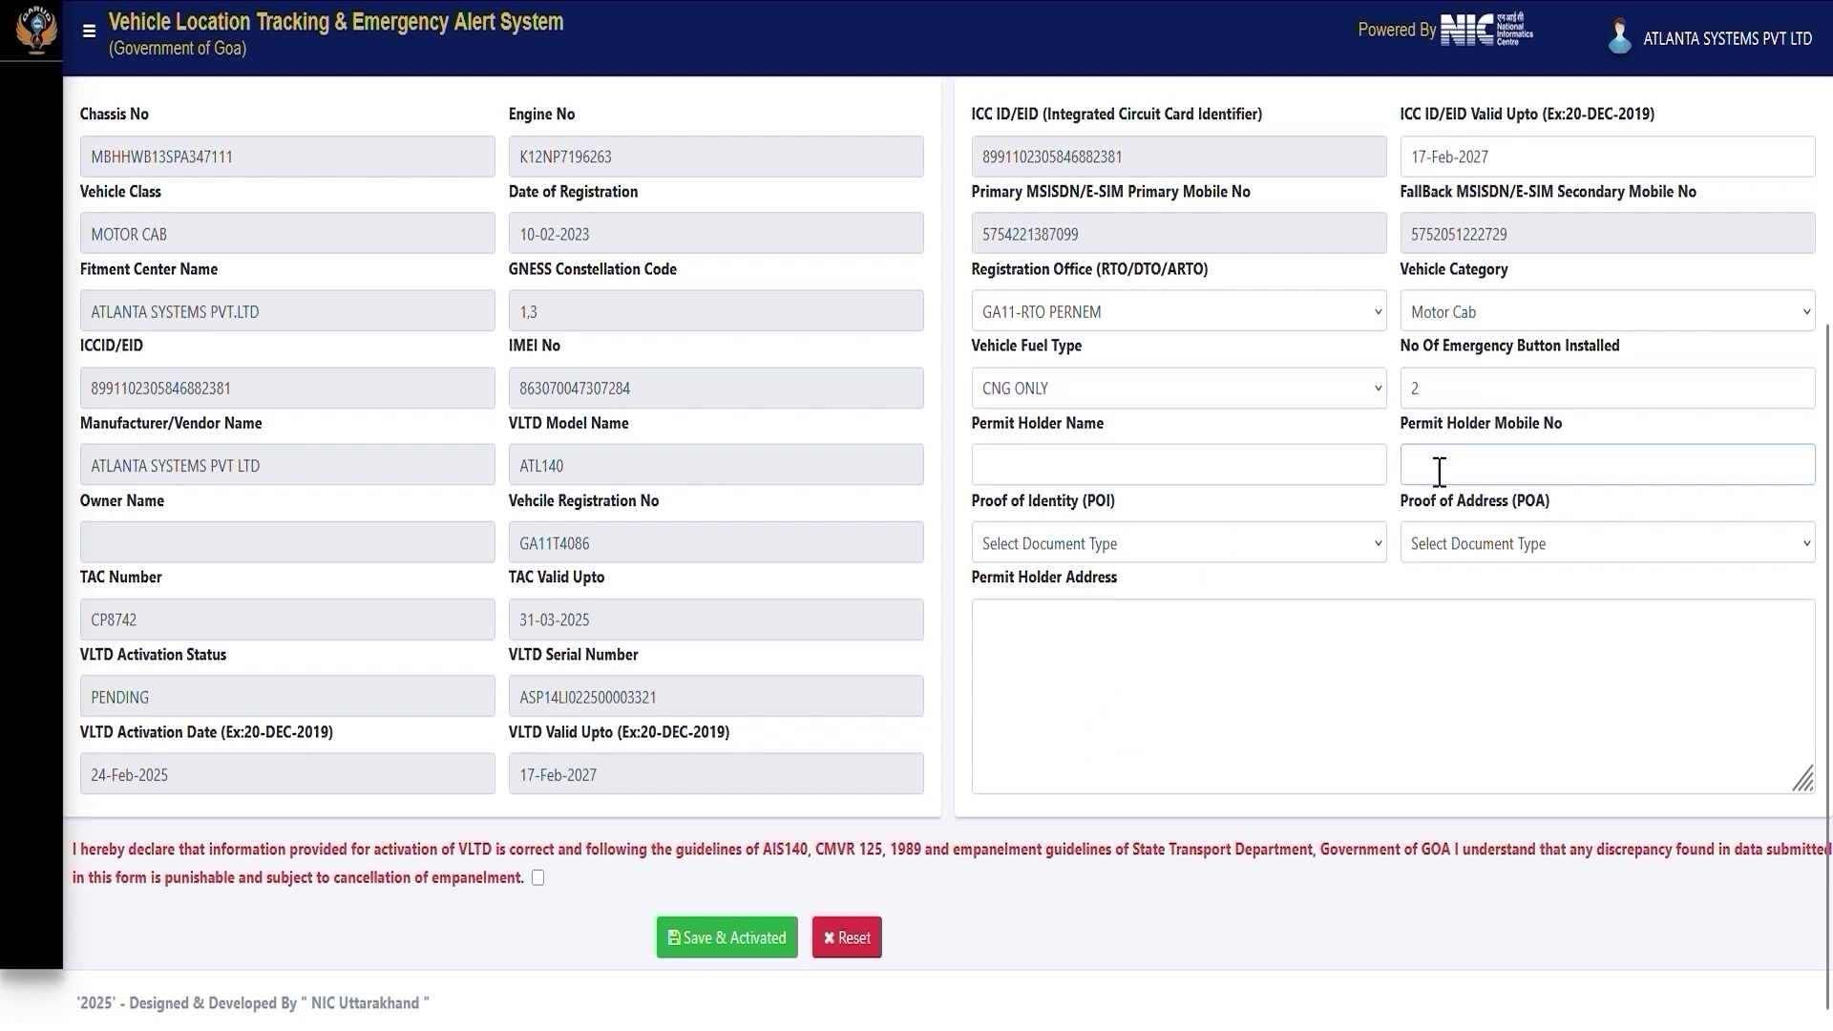
click(1189, 482)
click(1158, 544)
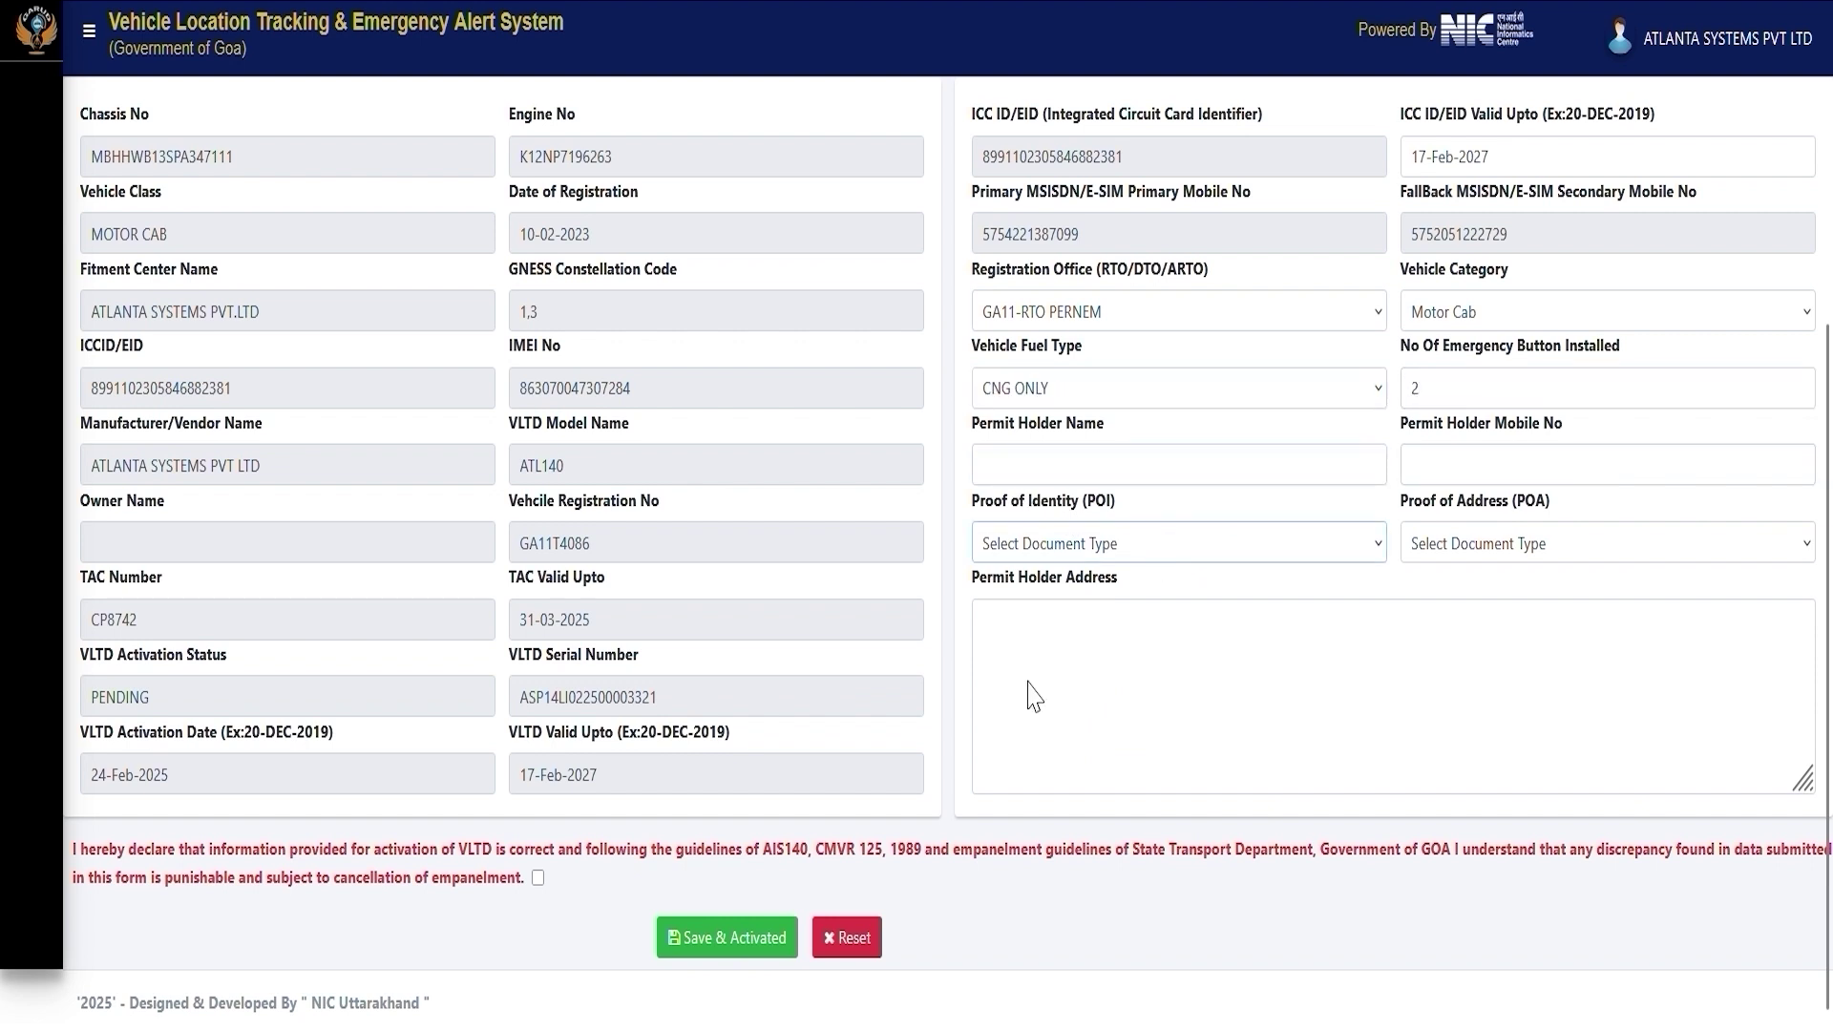
key(Down)
click(1478, 556)
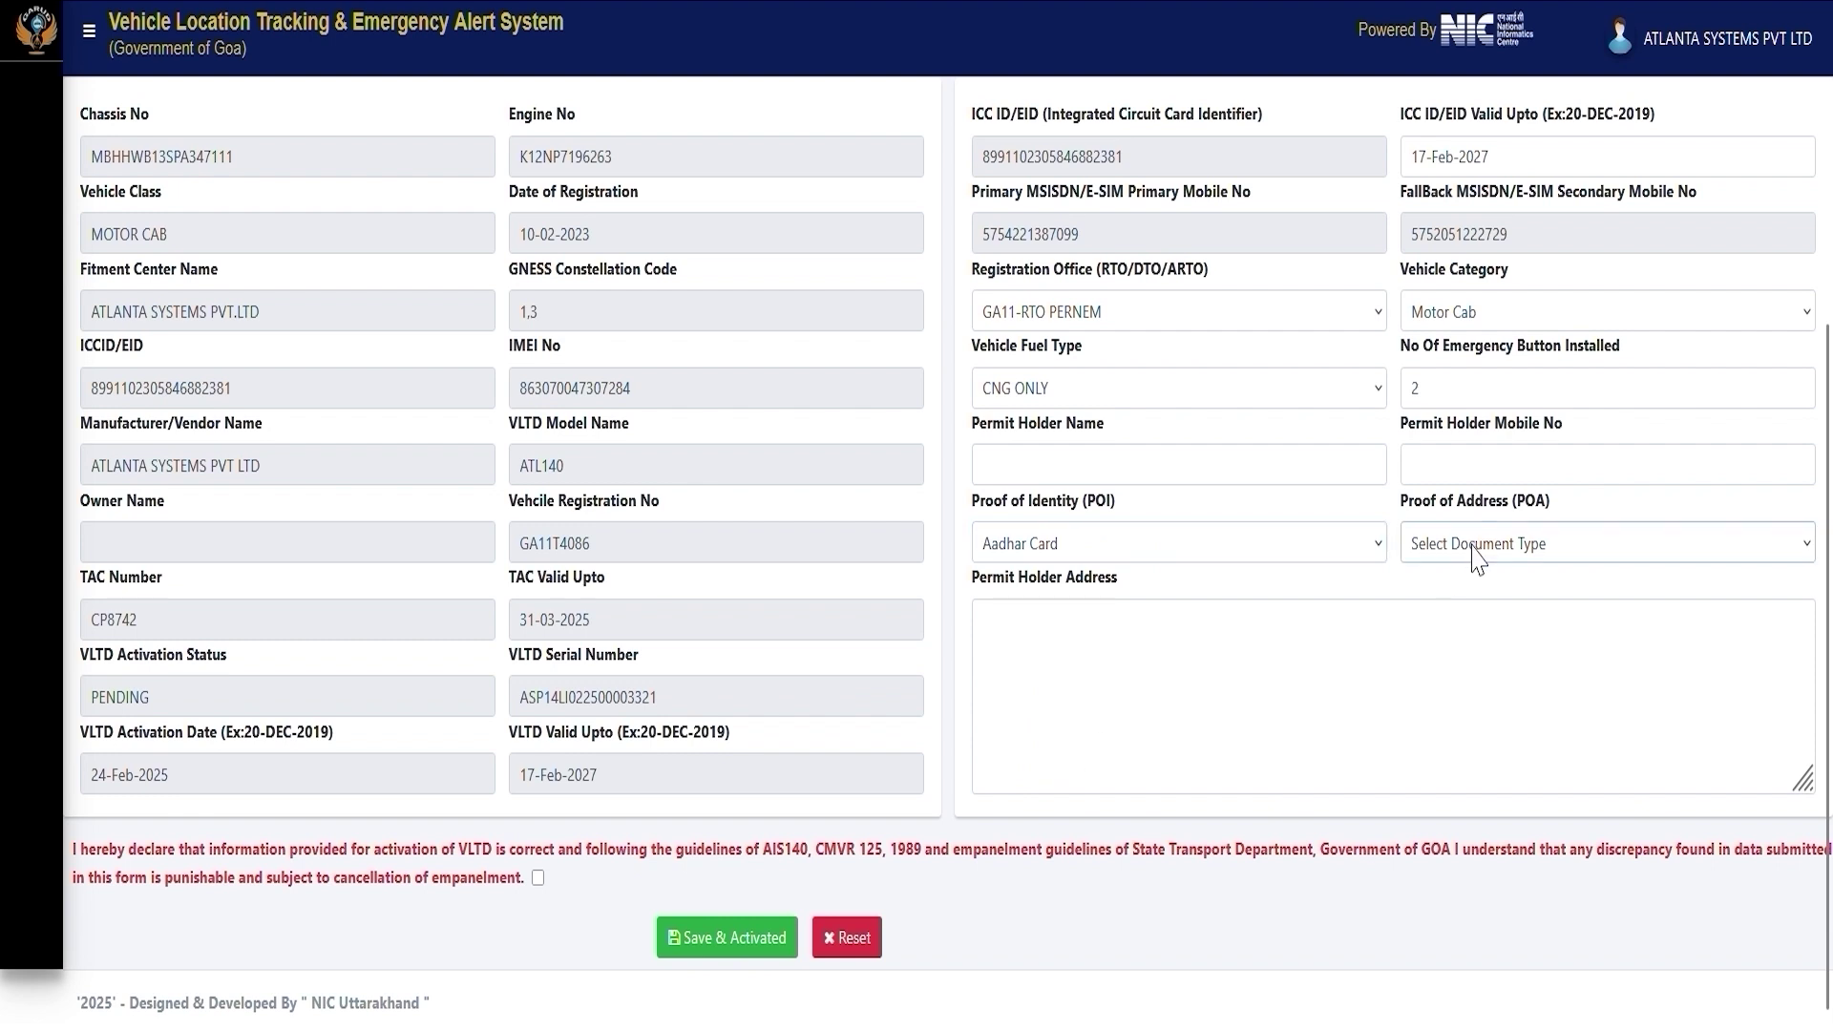
key(Down)
click(1081, 659)
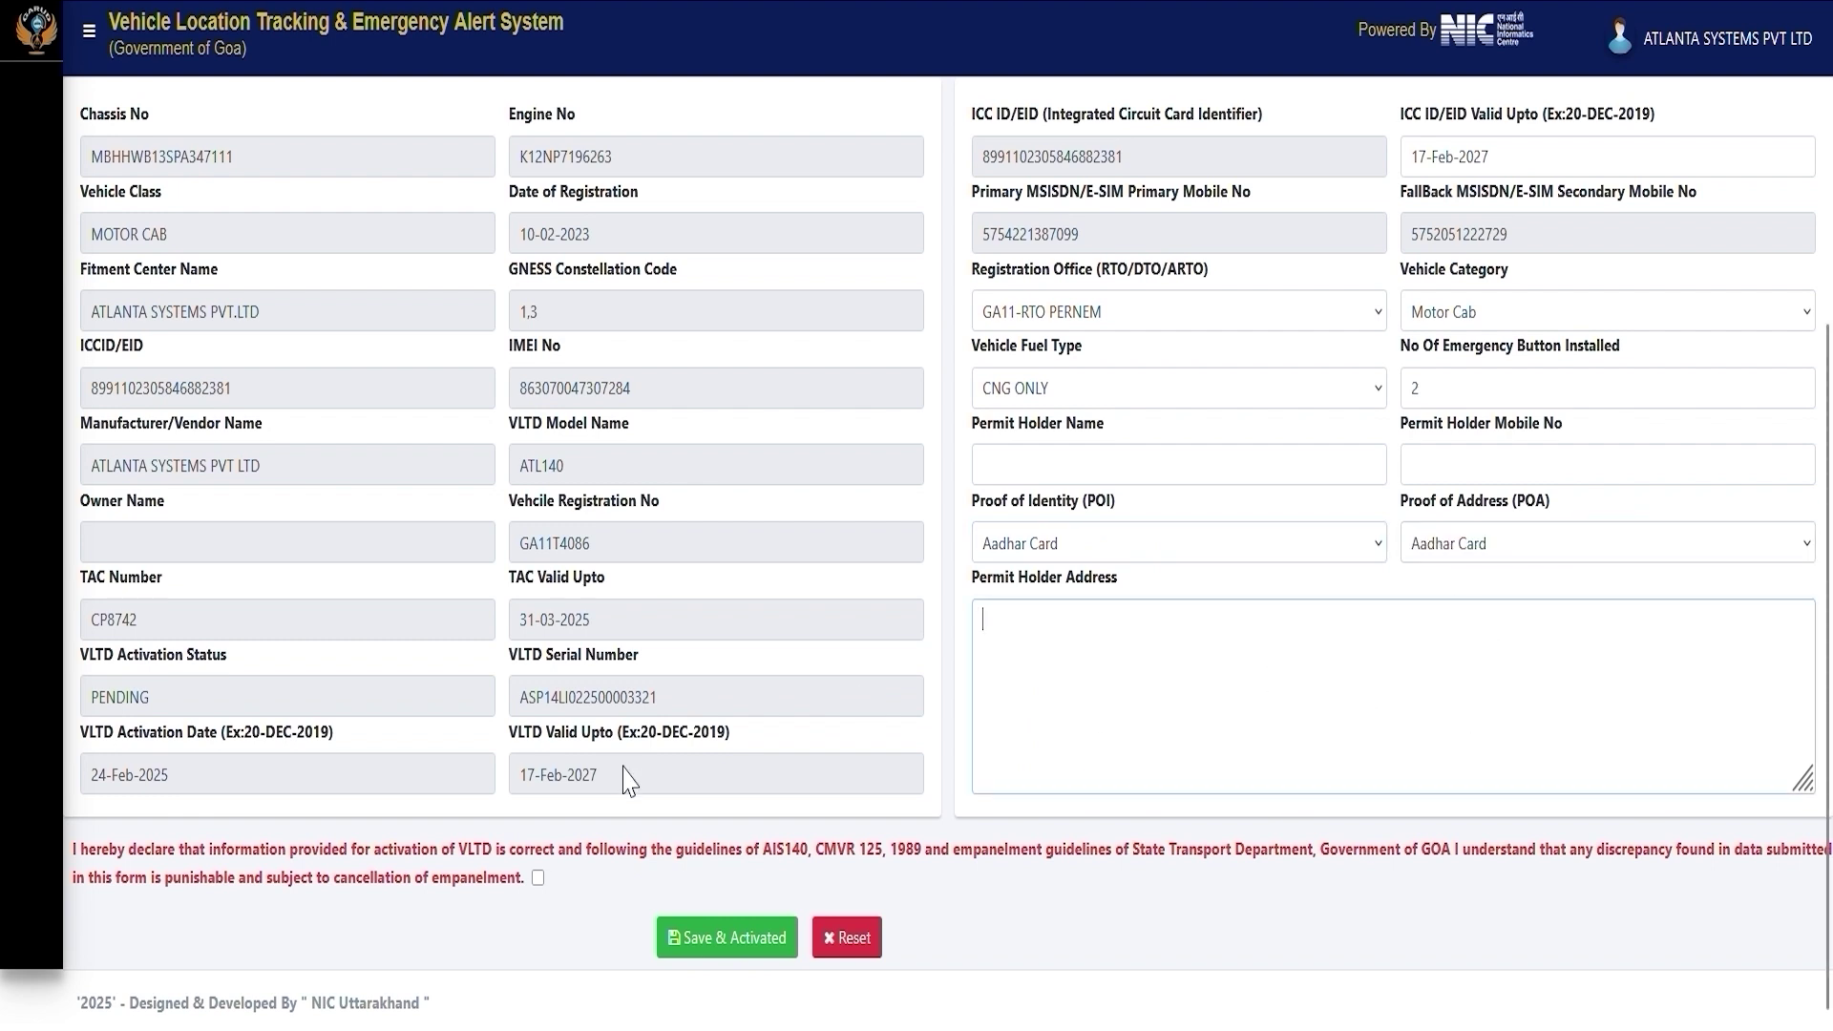
click(538, 878)
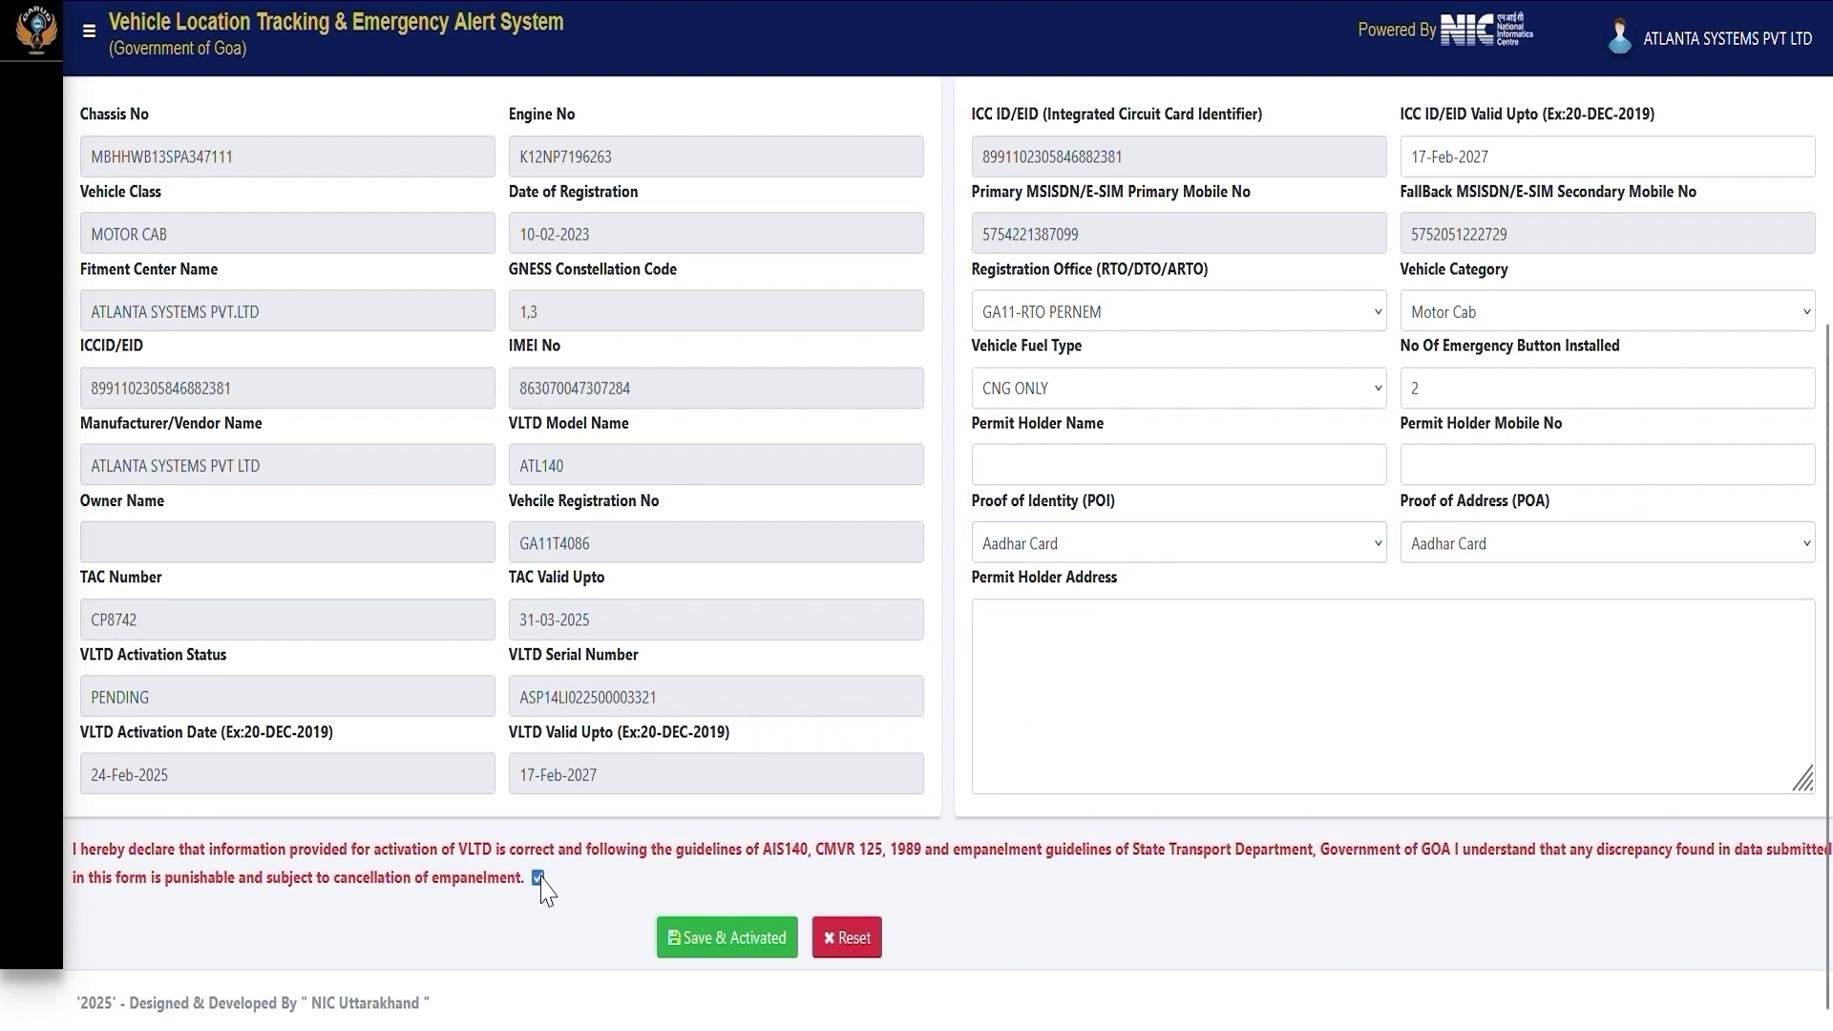
click(714, 945)
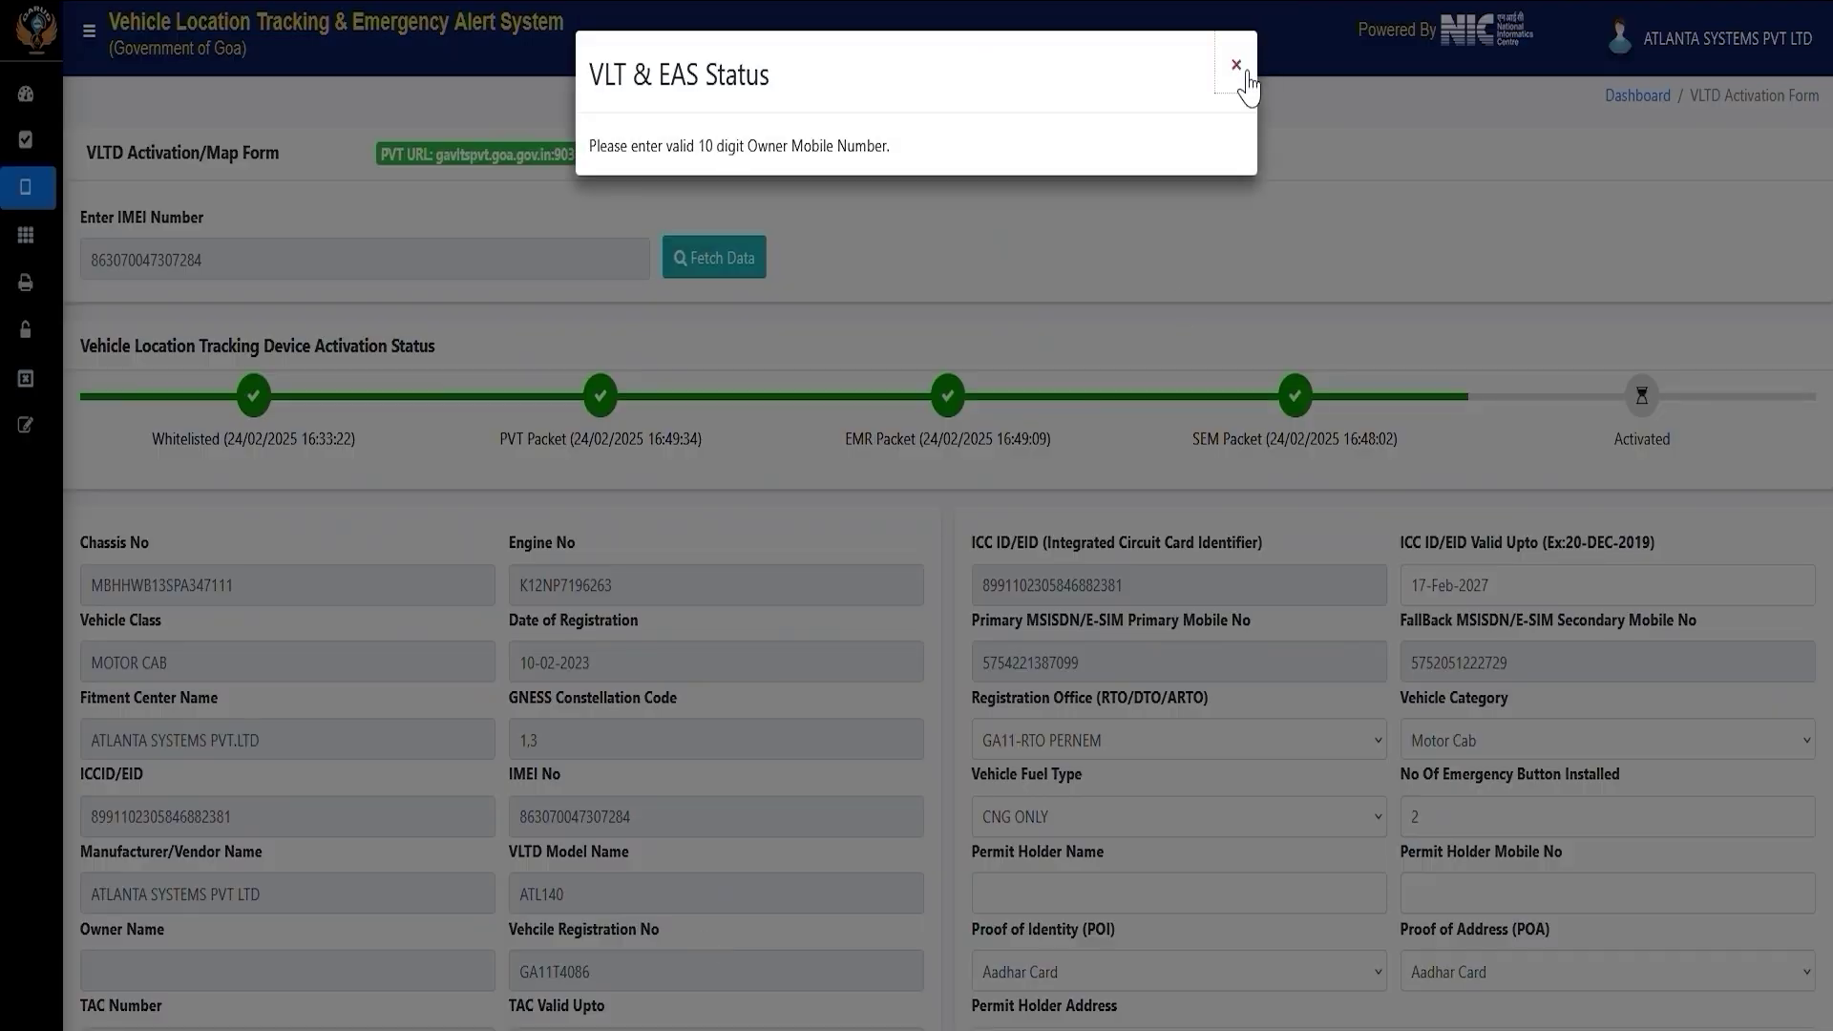
Dismiss the invalid mobile warning, resubmit the completed form and verify the owner's OTP.
click(1235, 64)
scroll(753, 945, down, 3)
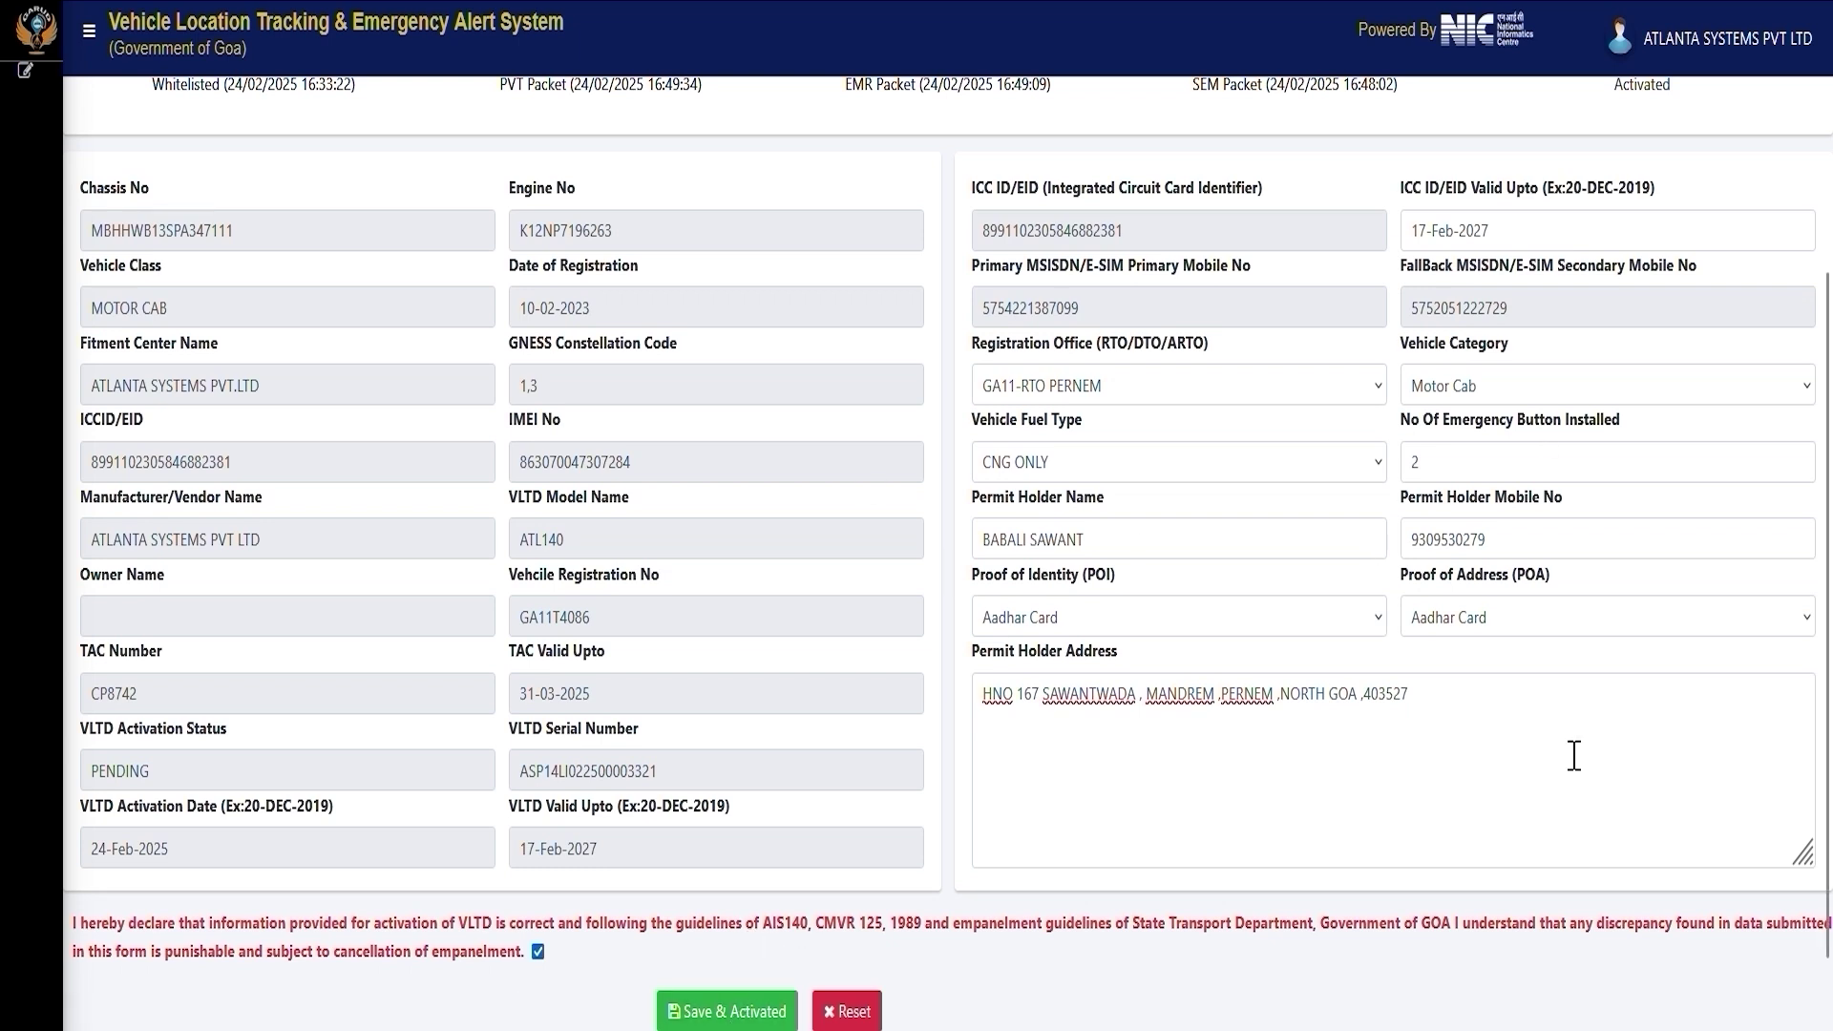
click(752, 1012)
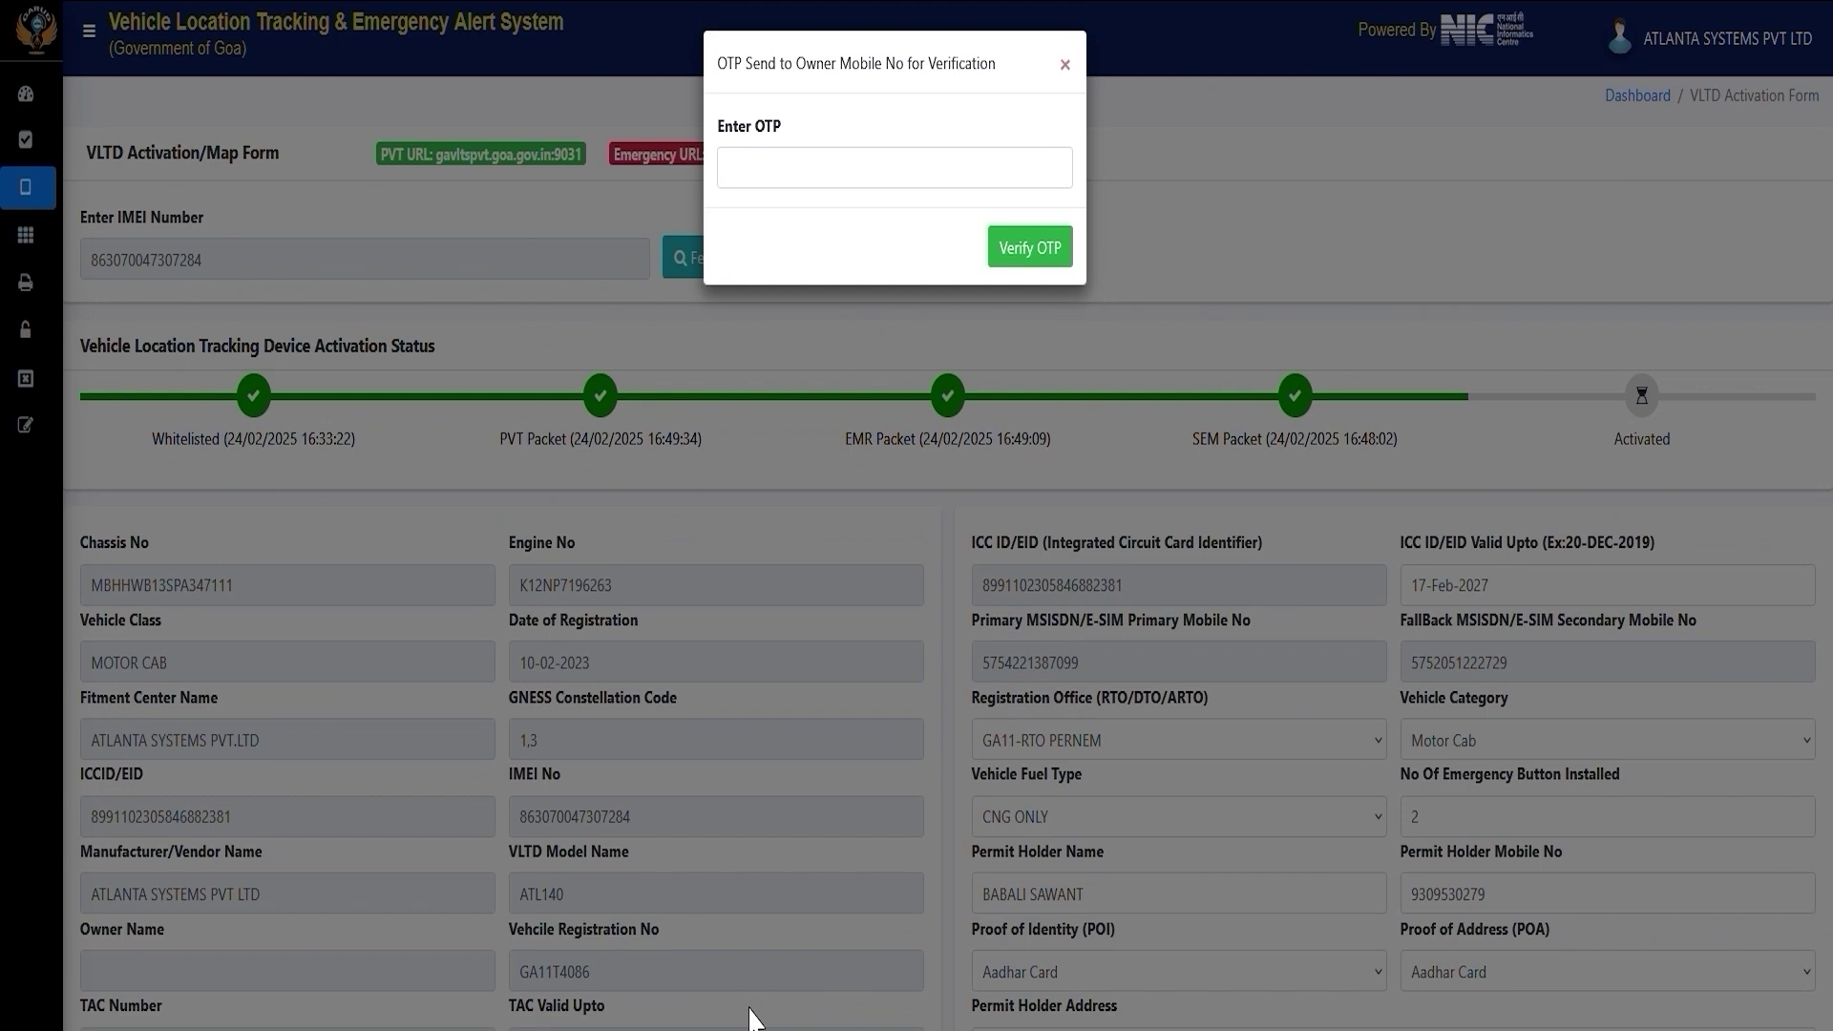
click(818, 175)
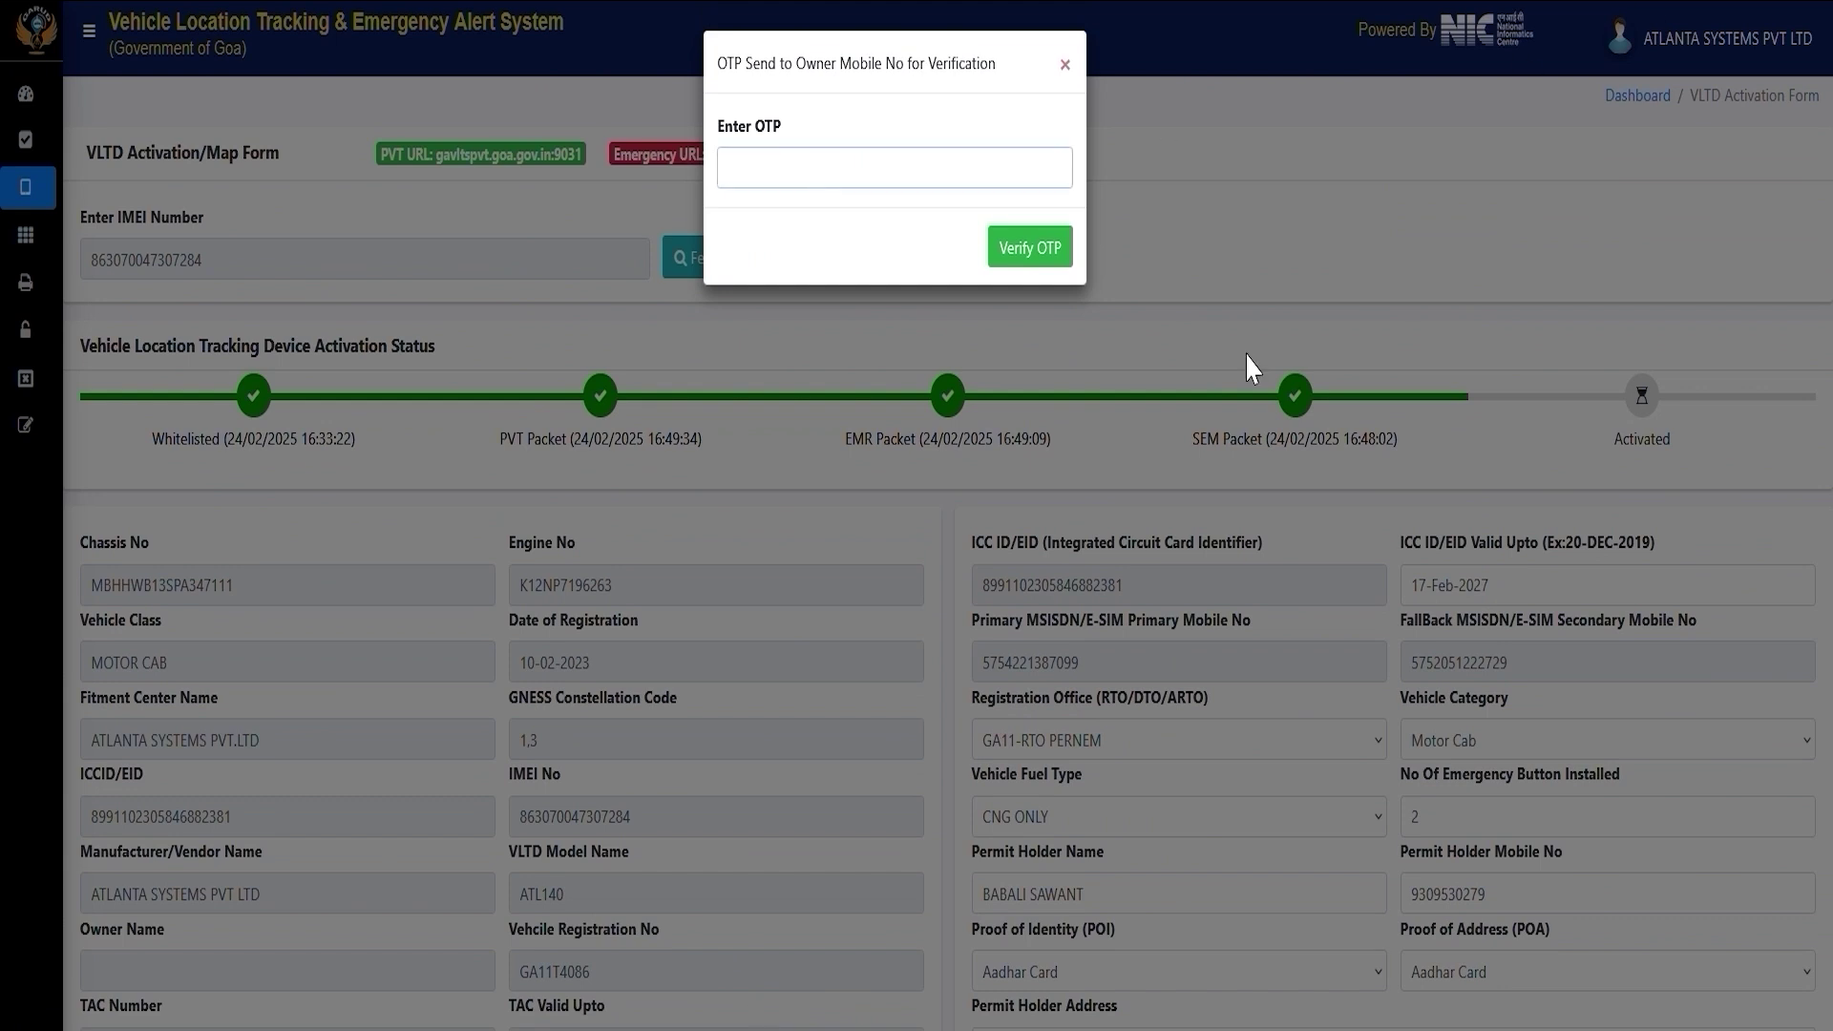
key(ctrl+v)
click(1018, 254)
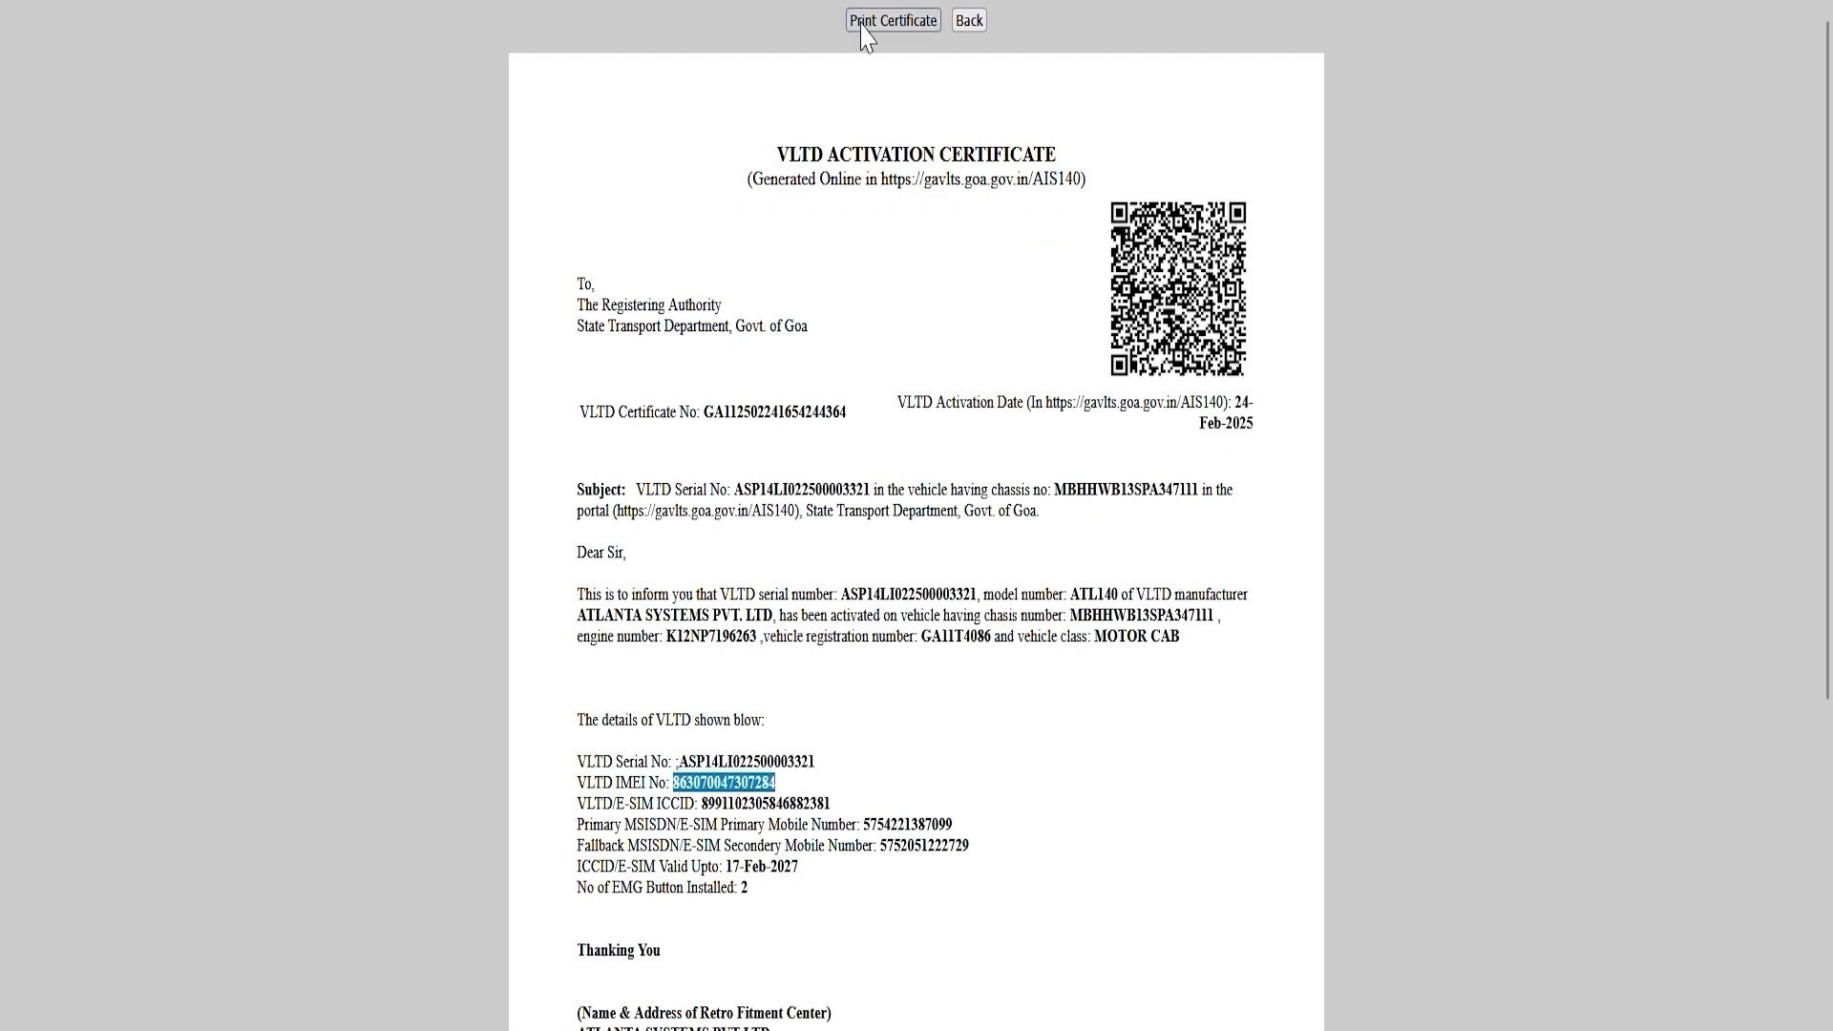
Print the VLTD Activation Certificate and save it as a PDF.
click(864, 21)
click(1473, 934)
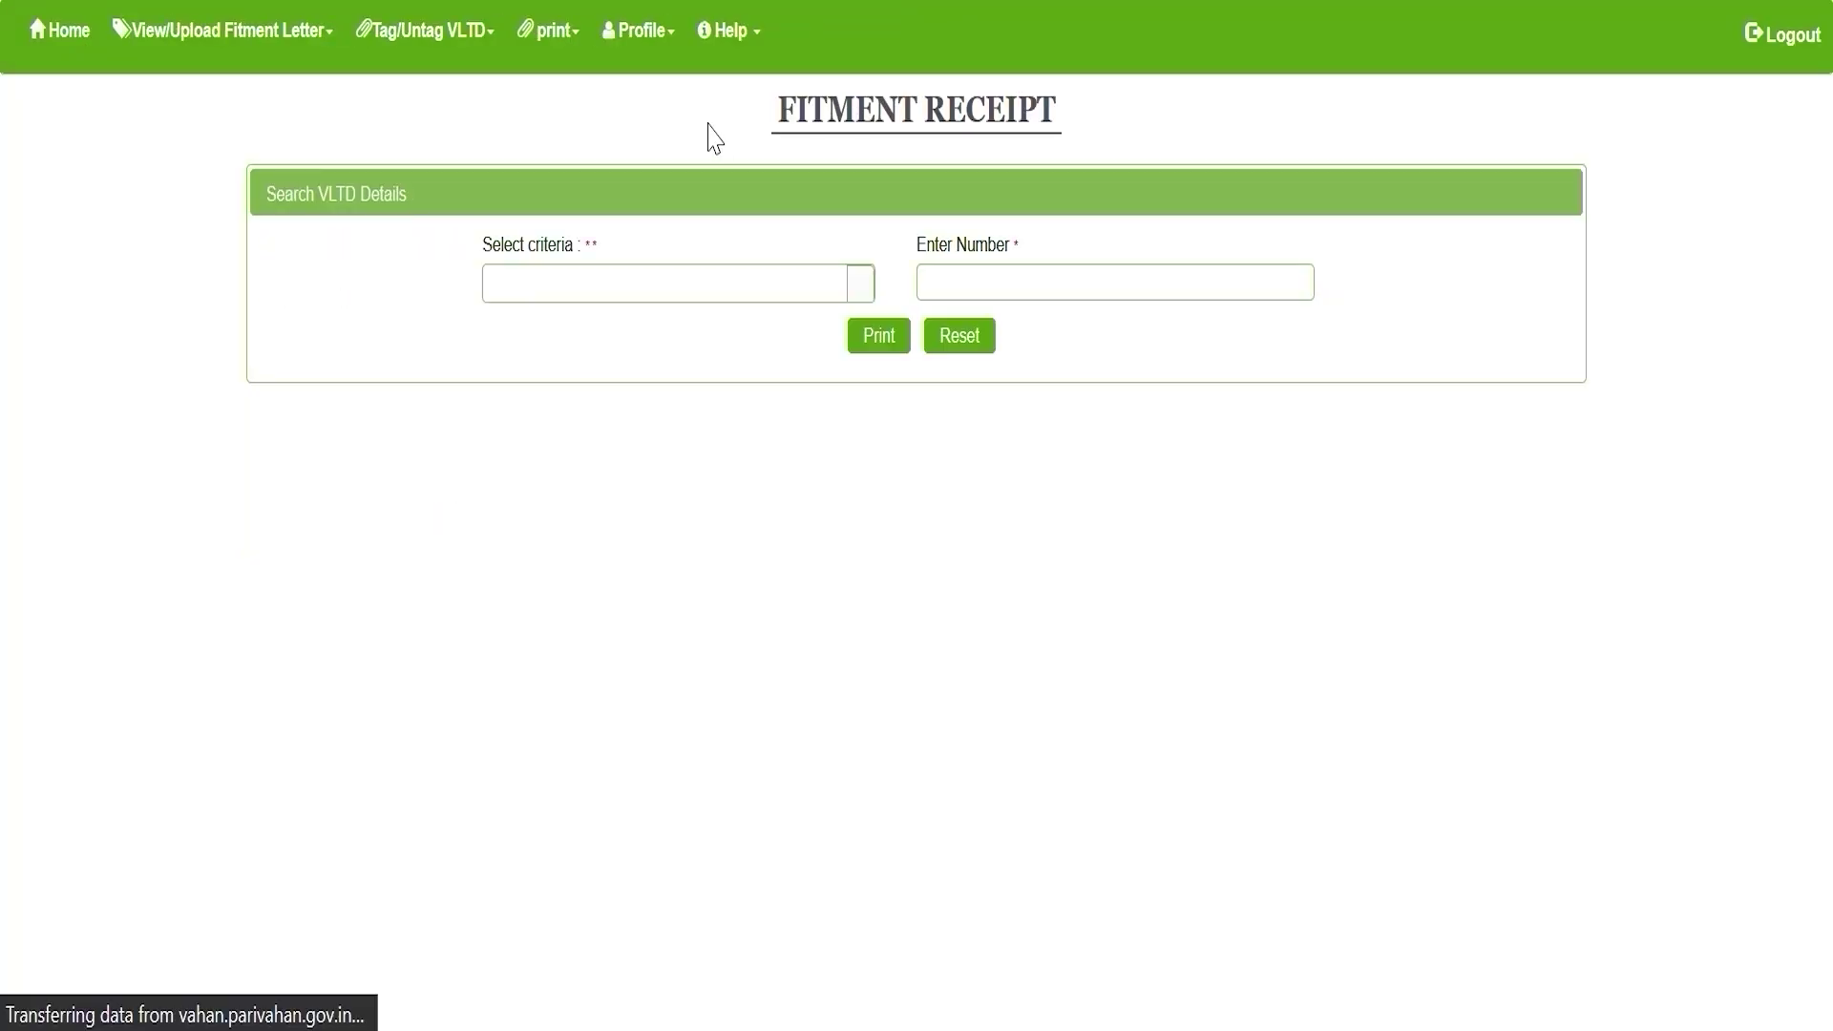
click(752, 291)
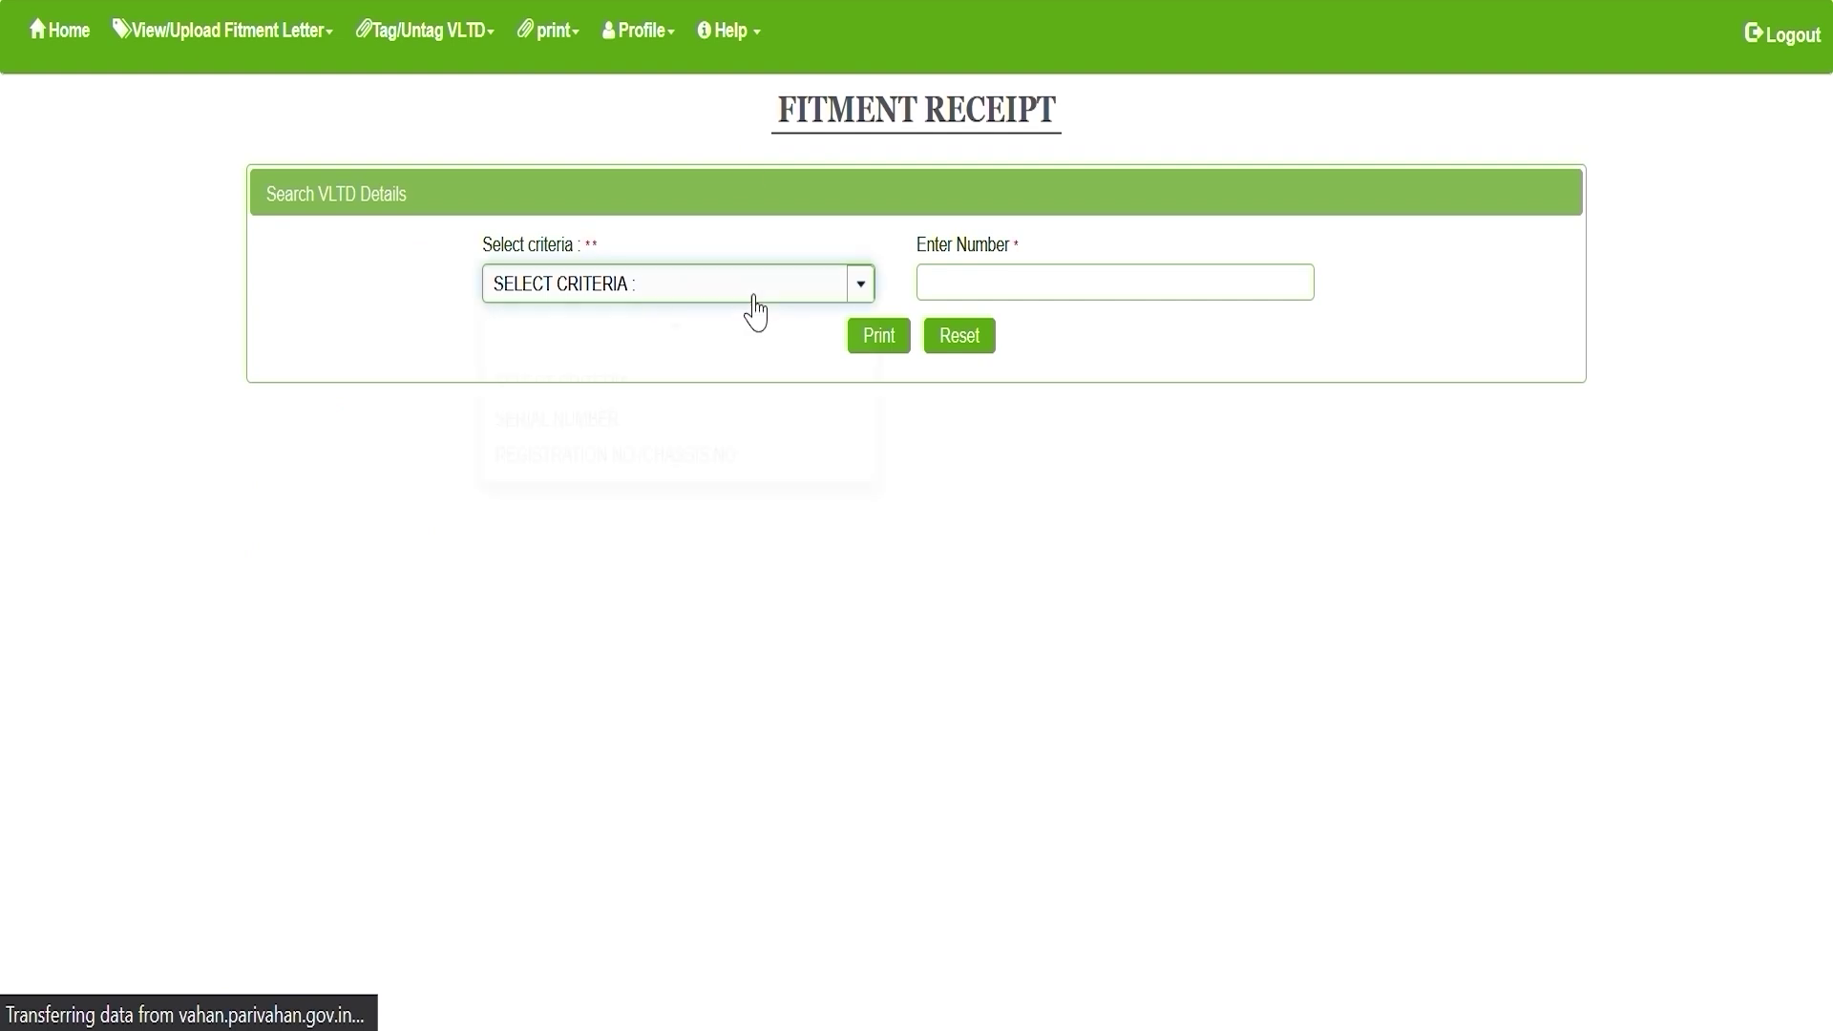
click(634, 454)
click(986, 291)
click(902, 346)
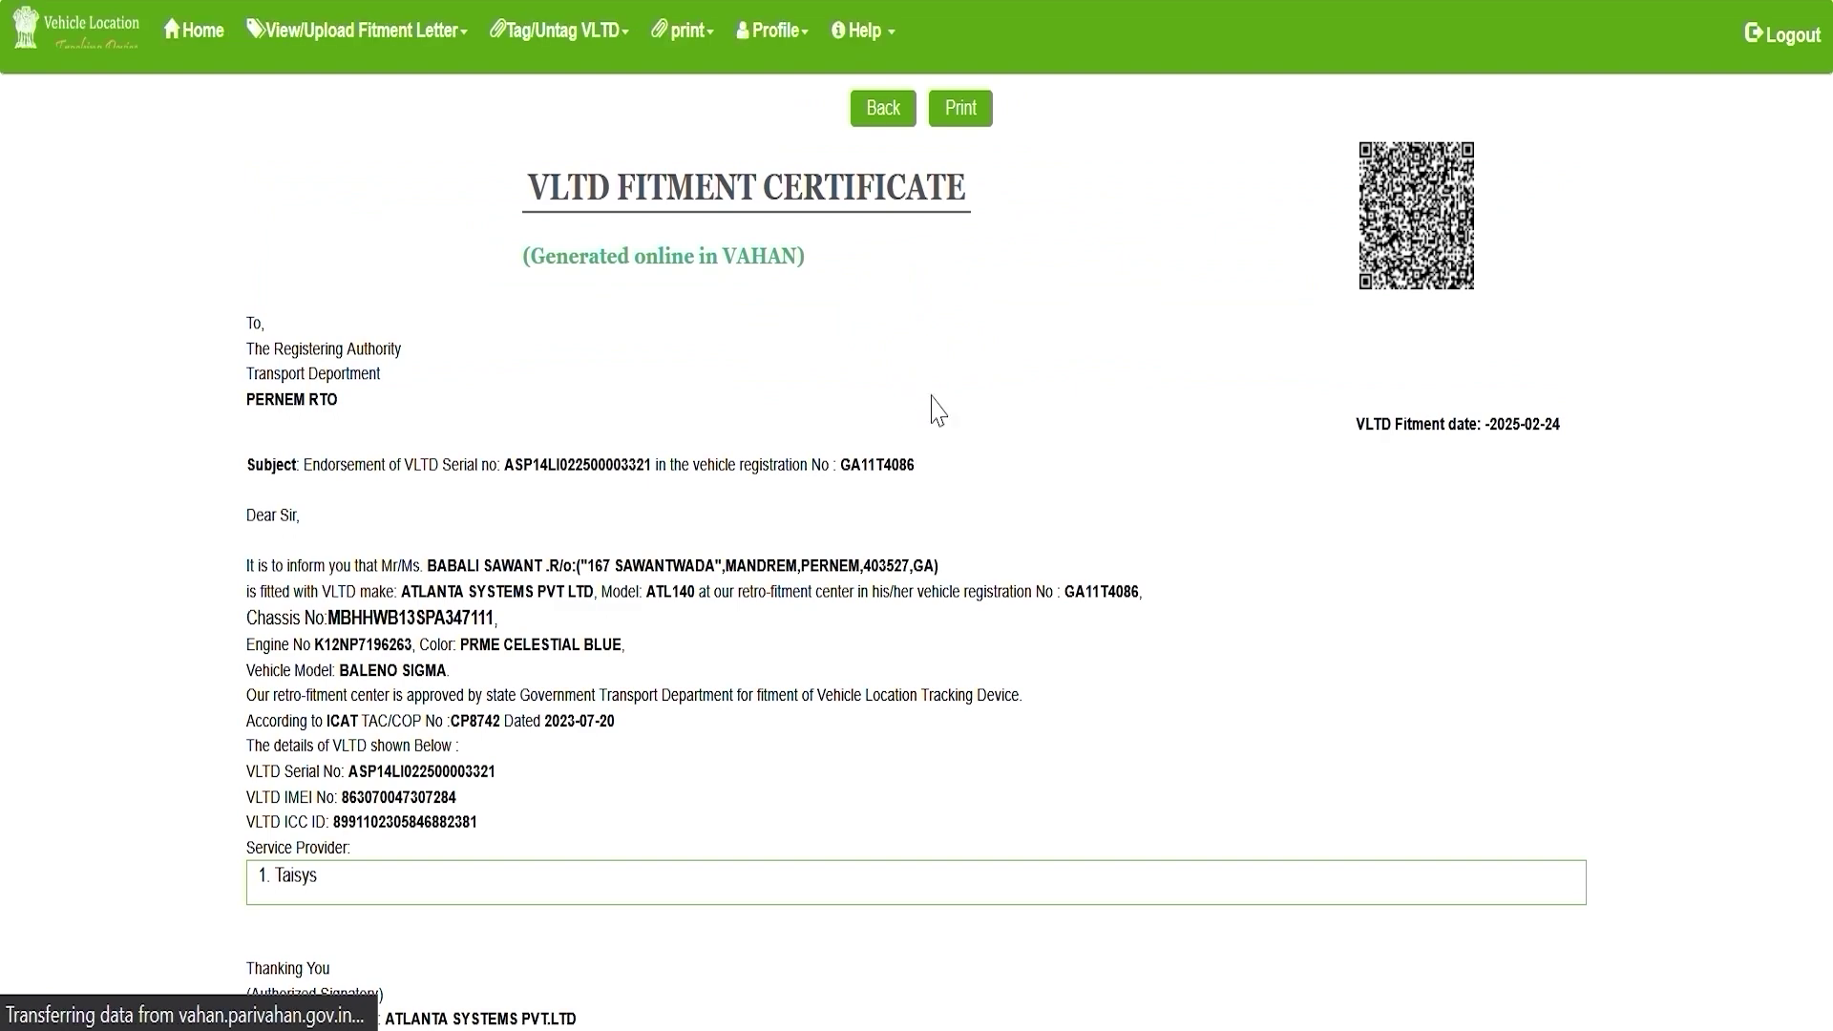
Print the VLTD Fitment Certificate and open the fitment letter upload options.
click(981, 130)
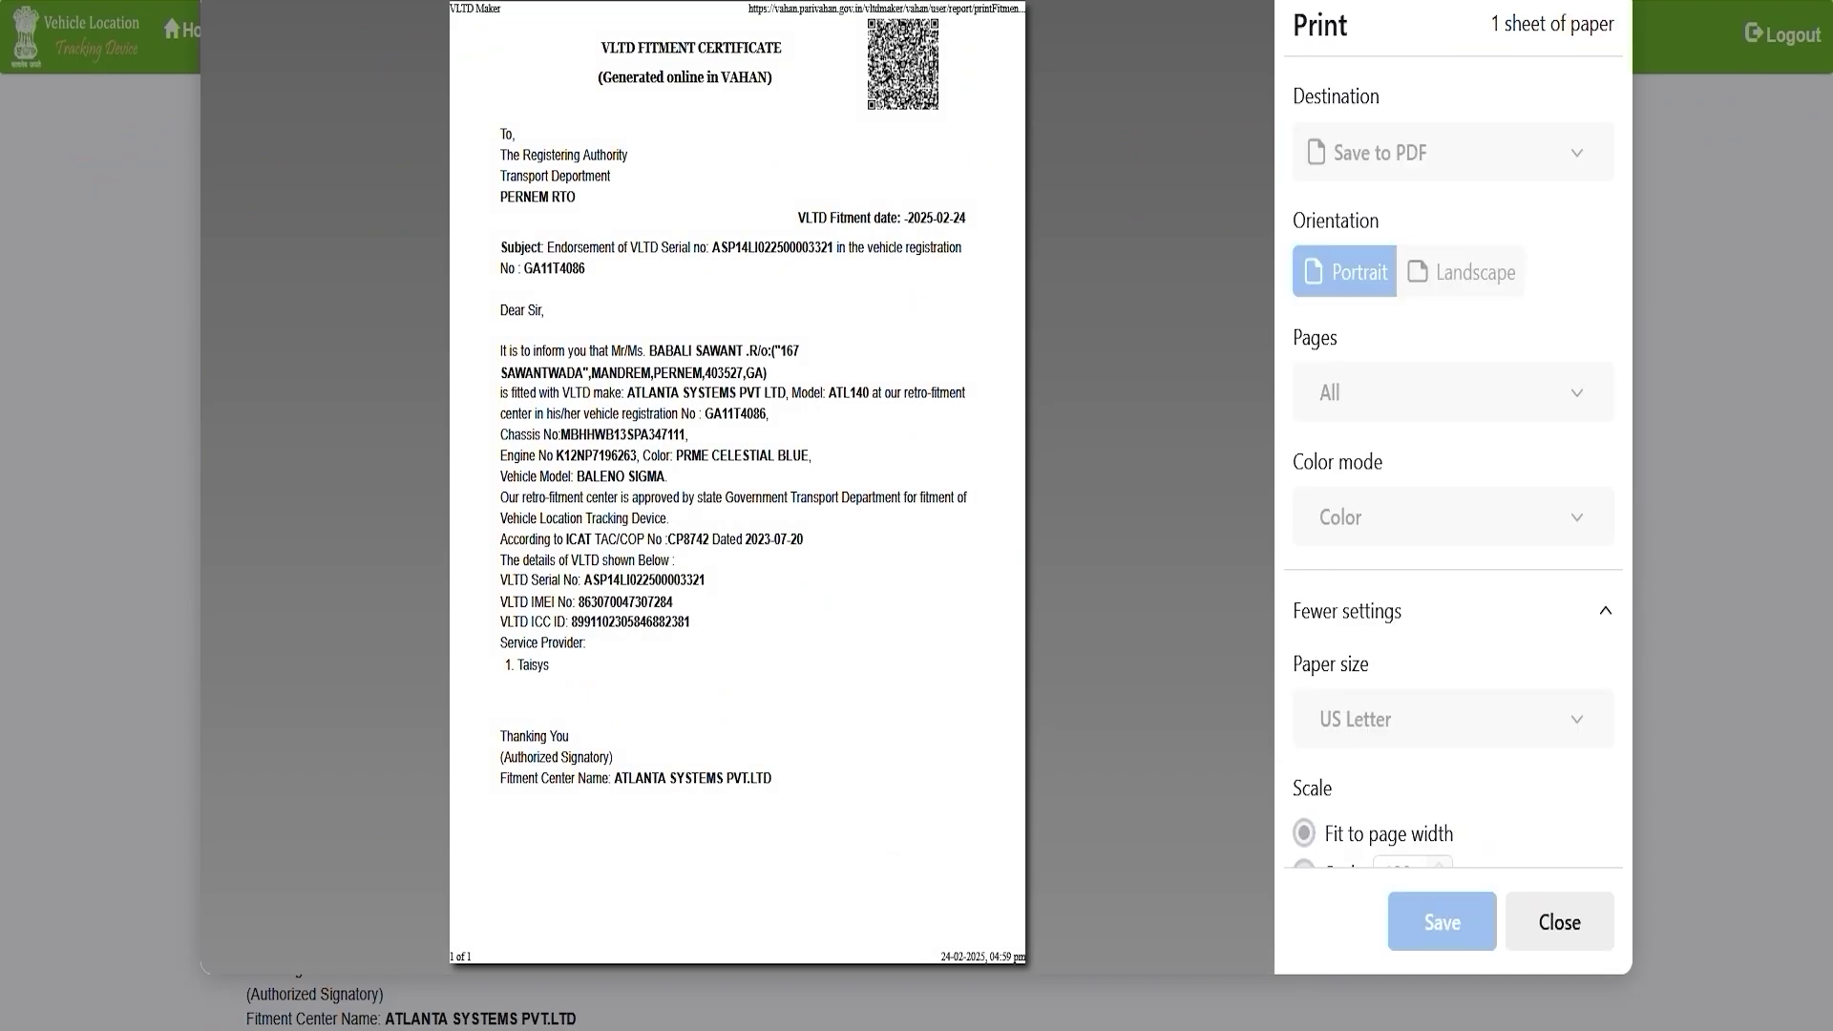
key(Escape)
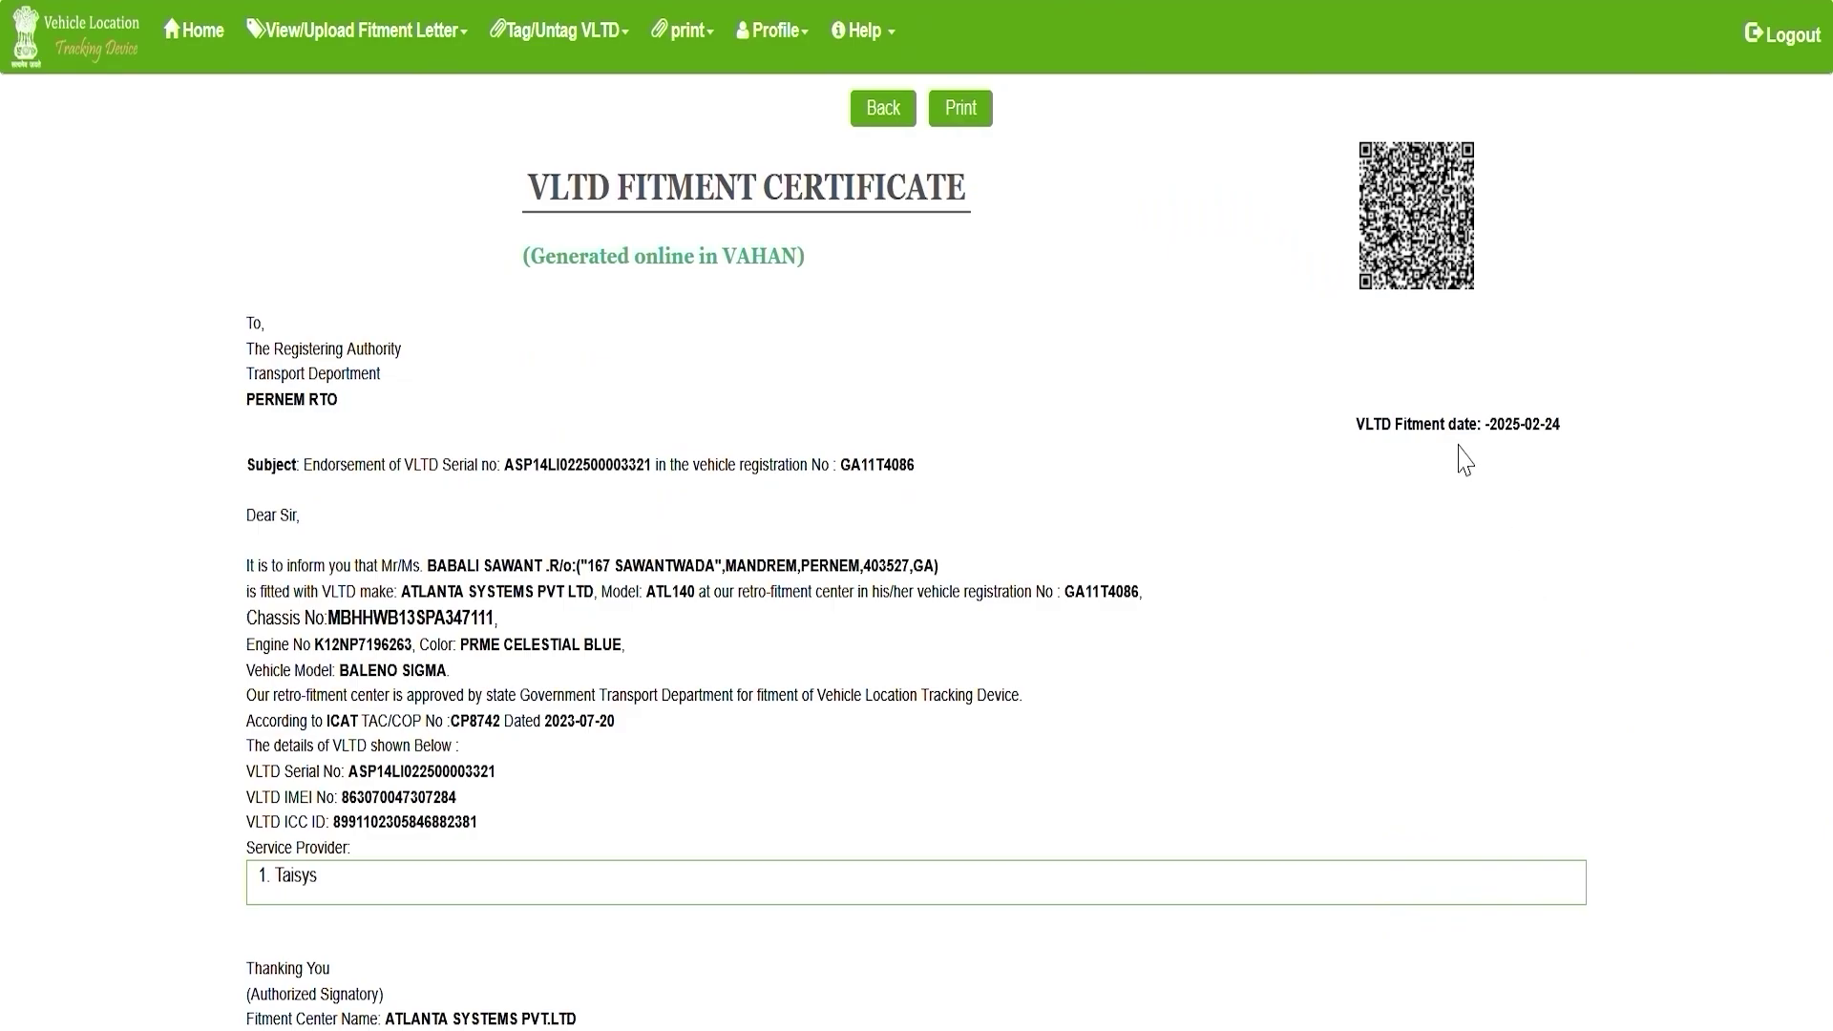
click(391, 31)
click(377, 82)
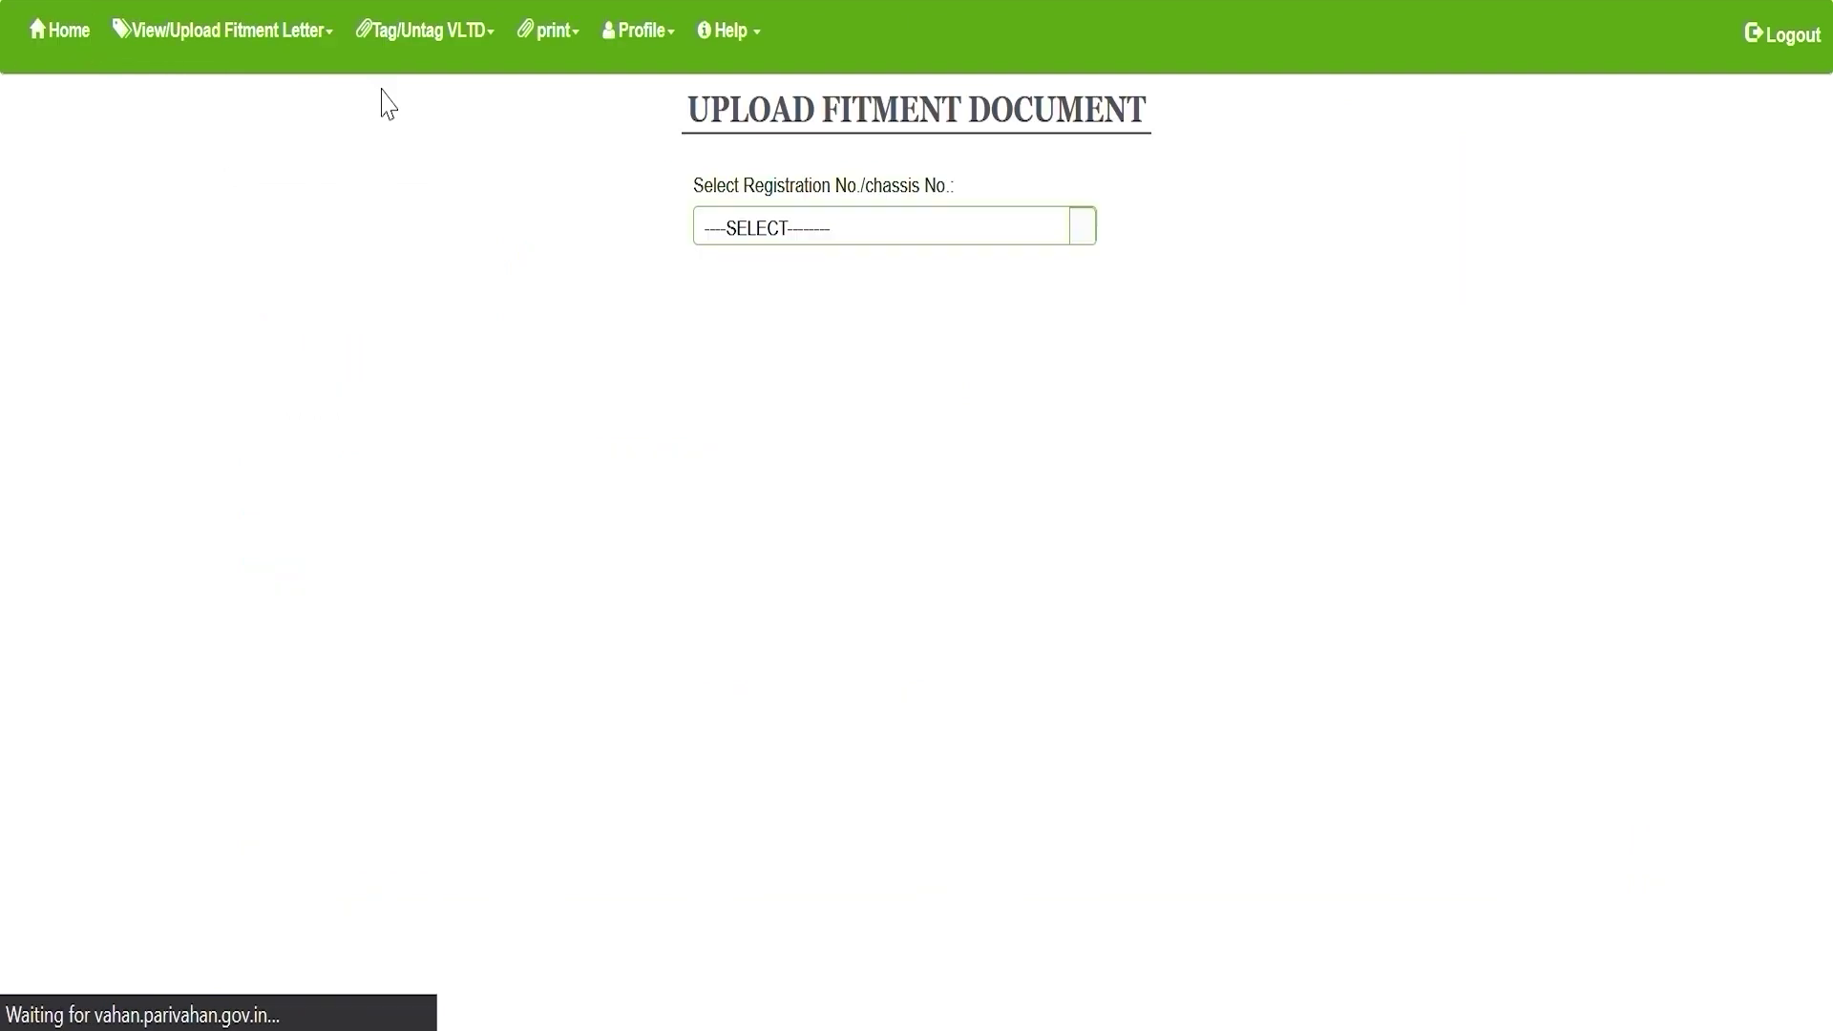
click(763, 234)
text(GA11T4086)
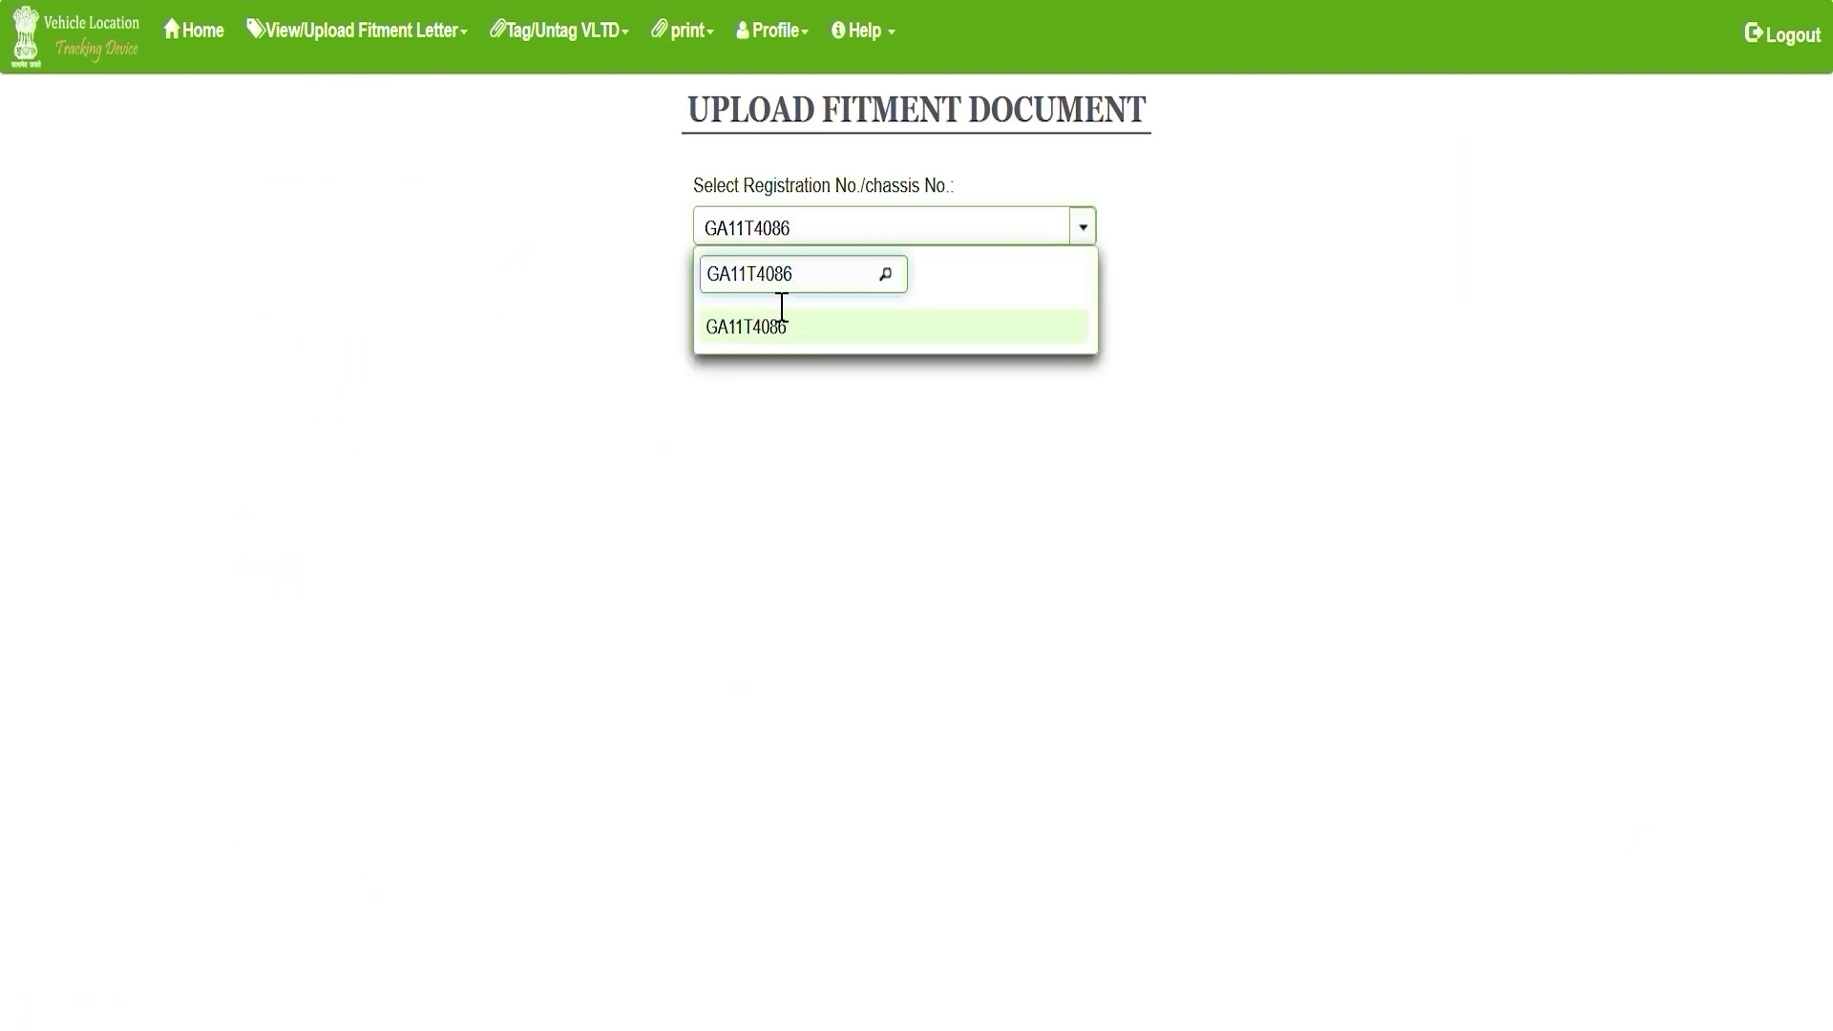
click(800, 328)
click(1097, 472)
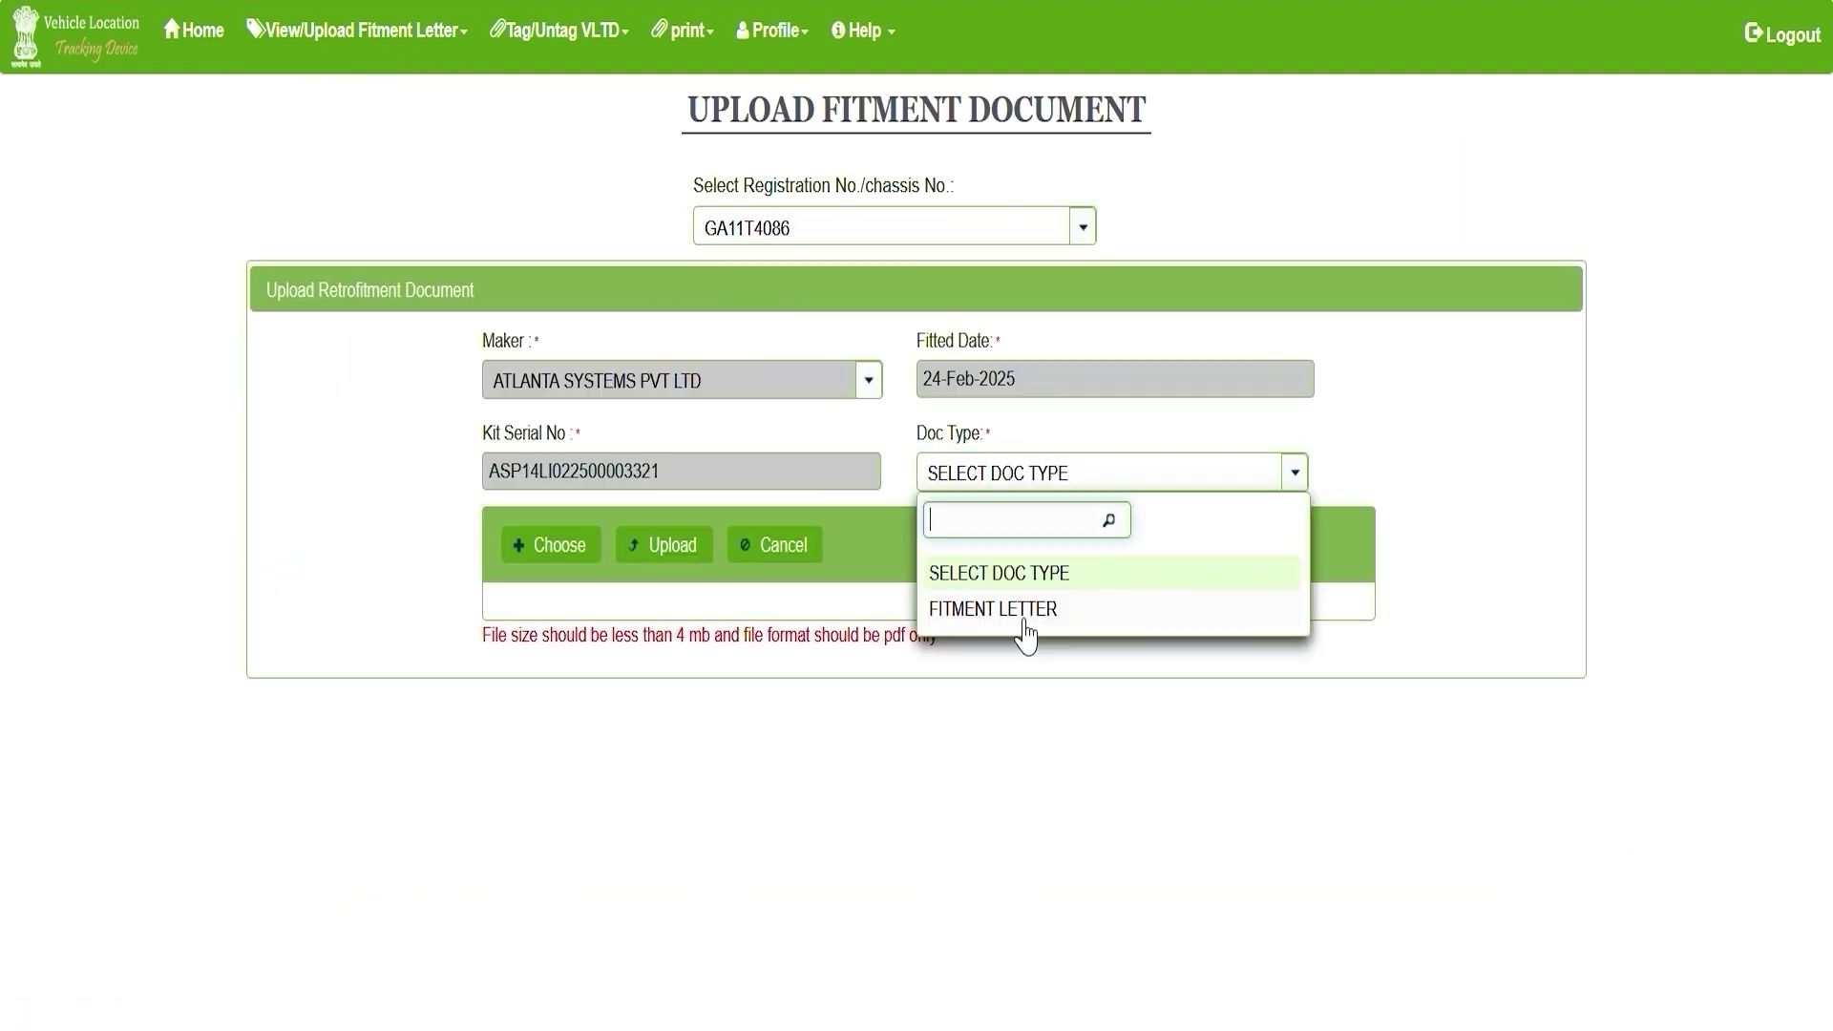
click(1024, 611)
click(578, 568)
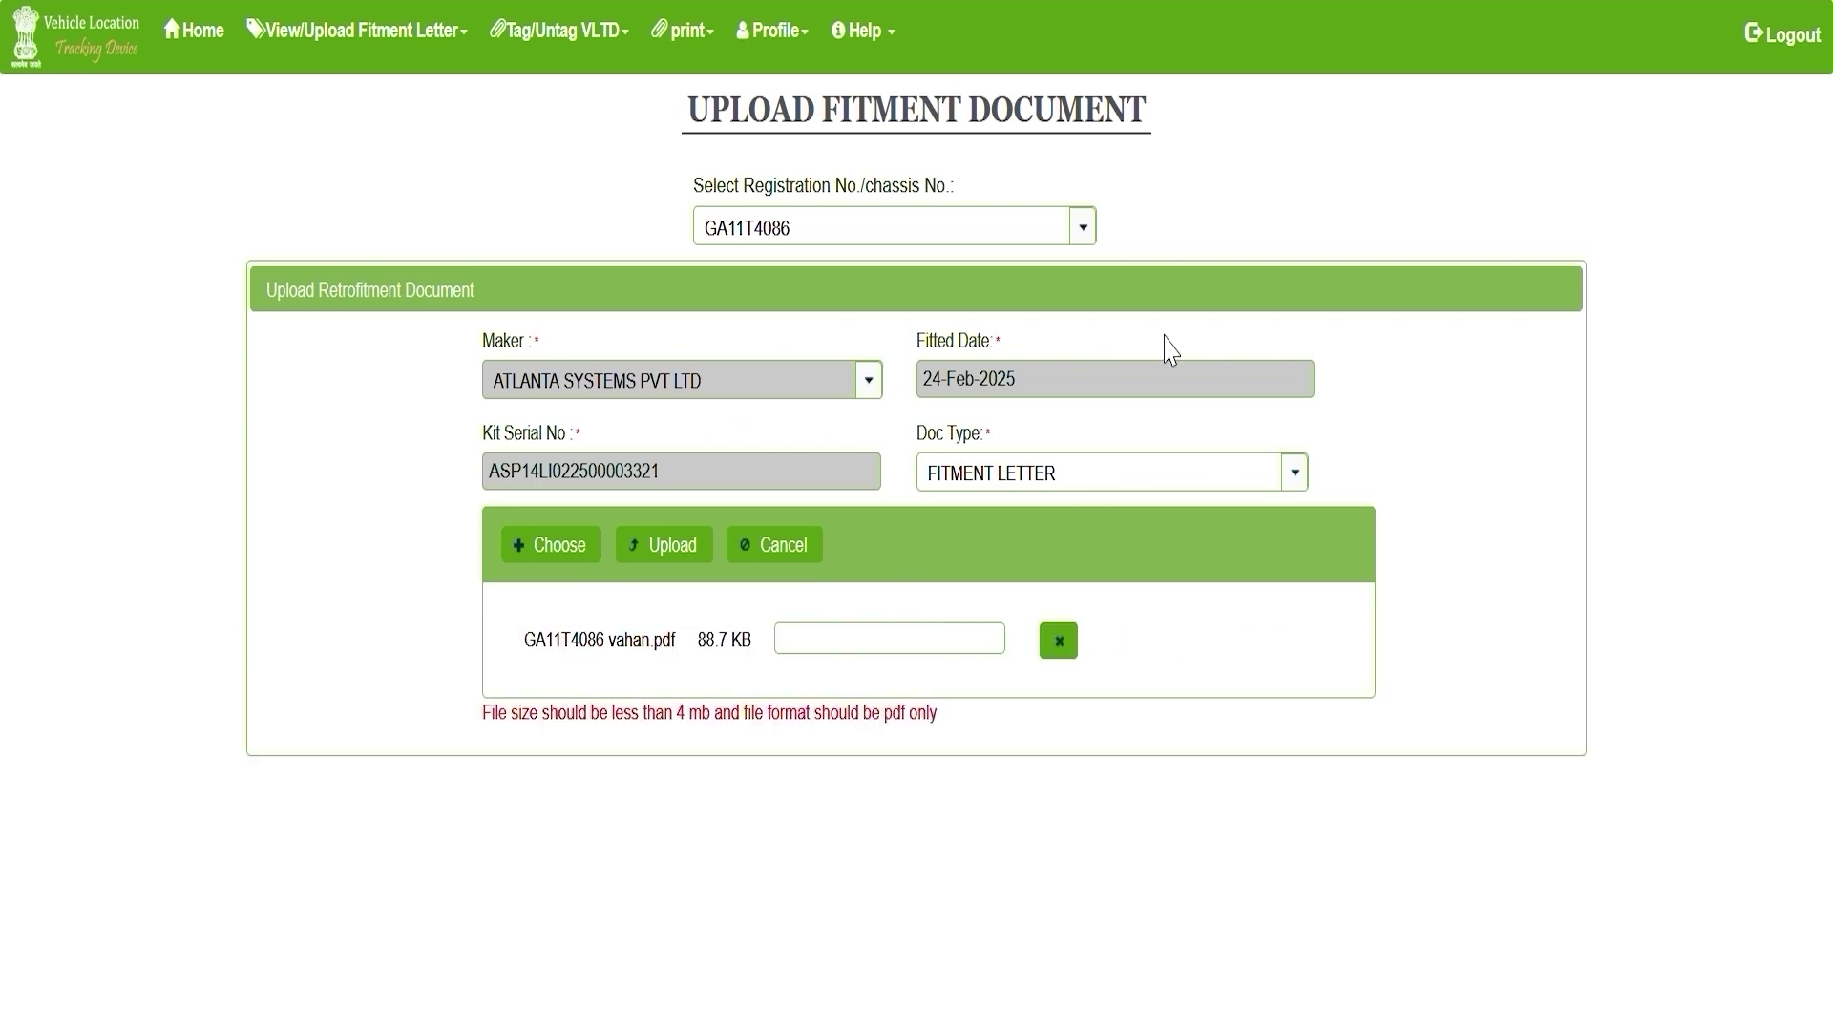
click(1171, 347)
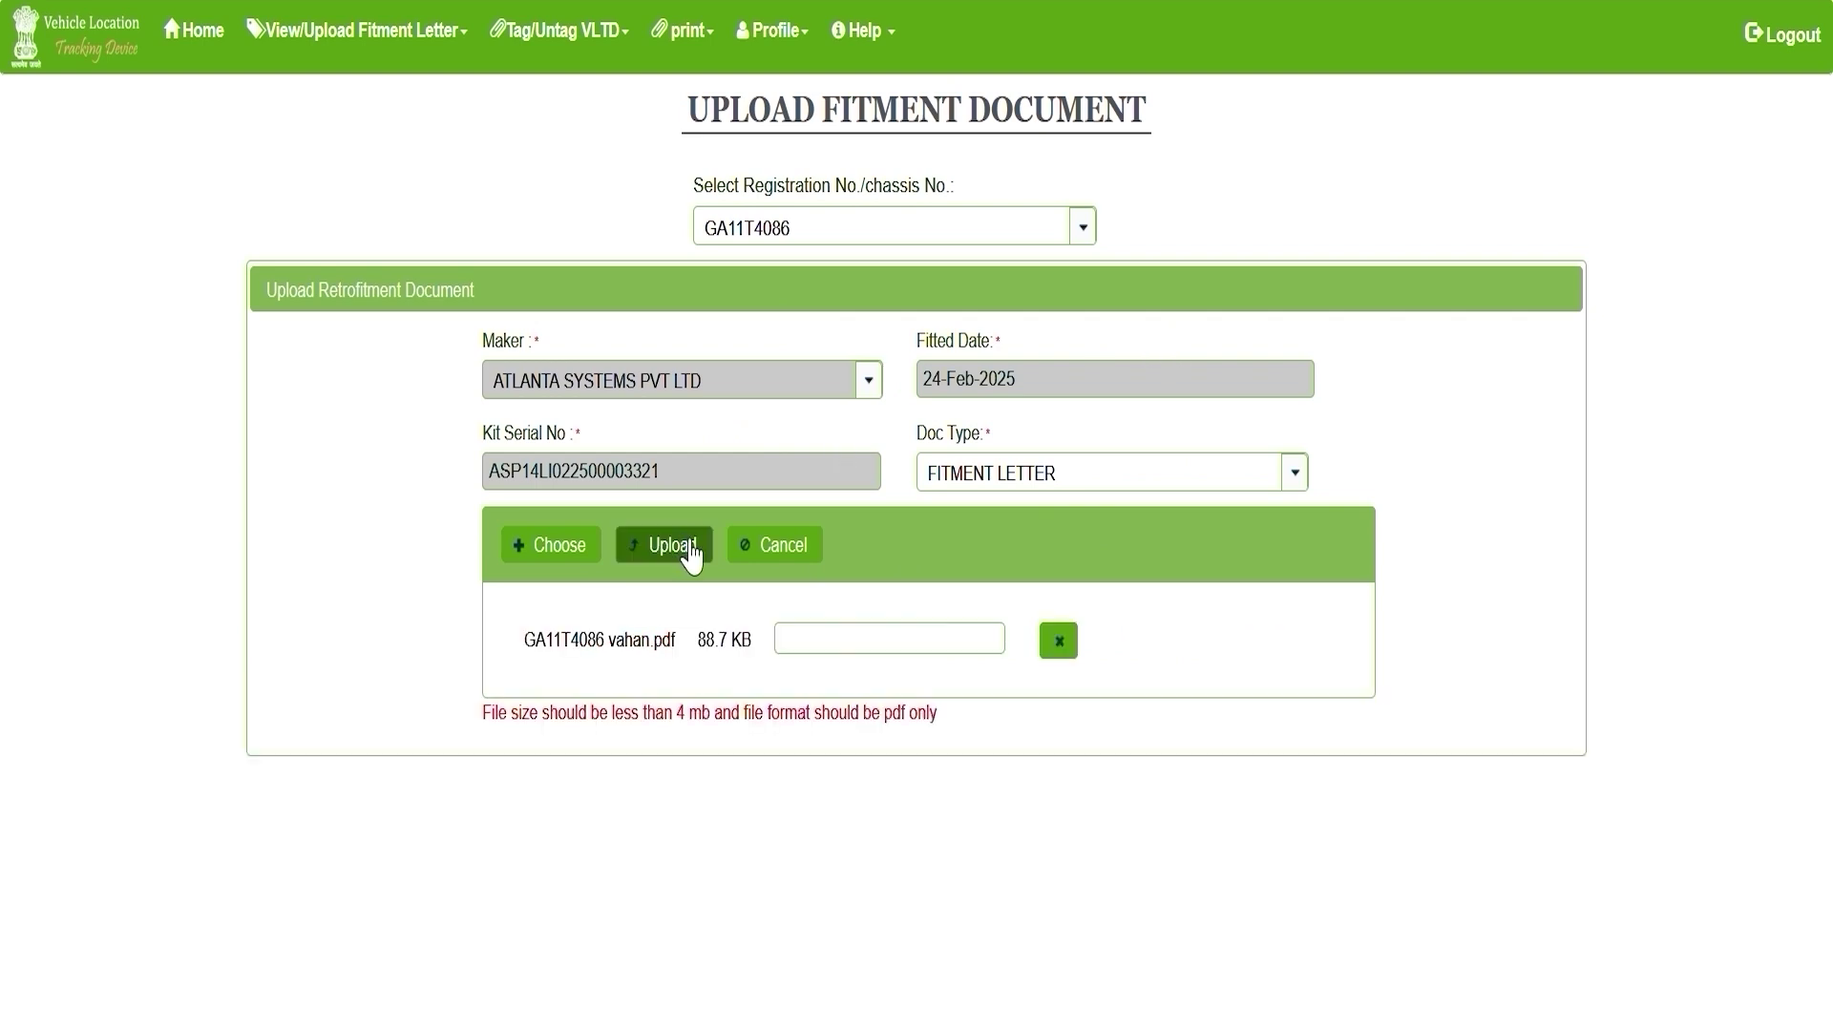
click(688, 546)
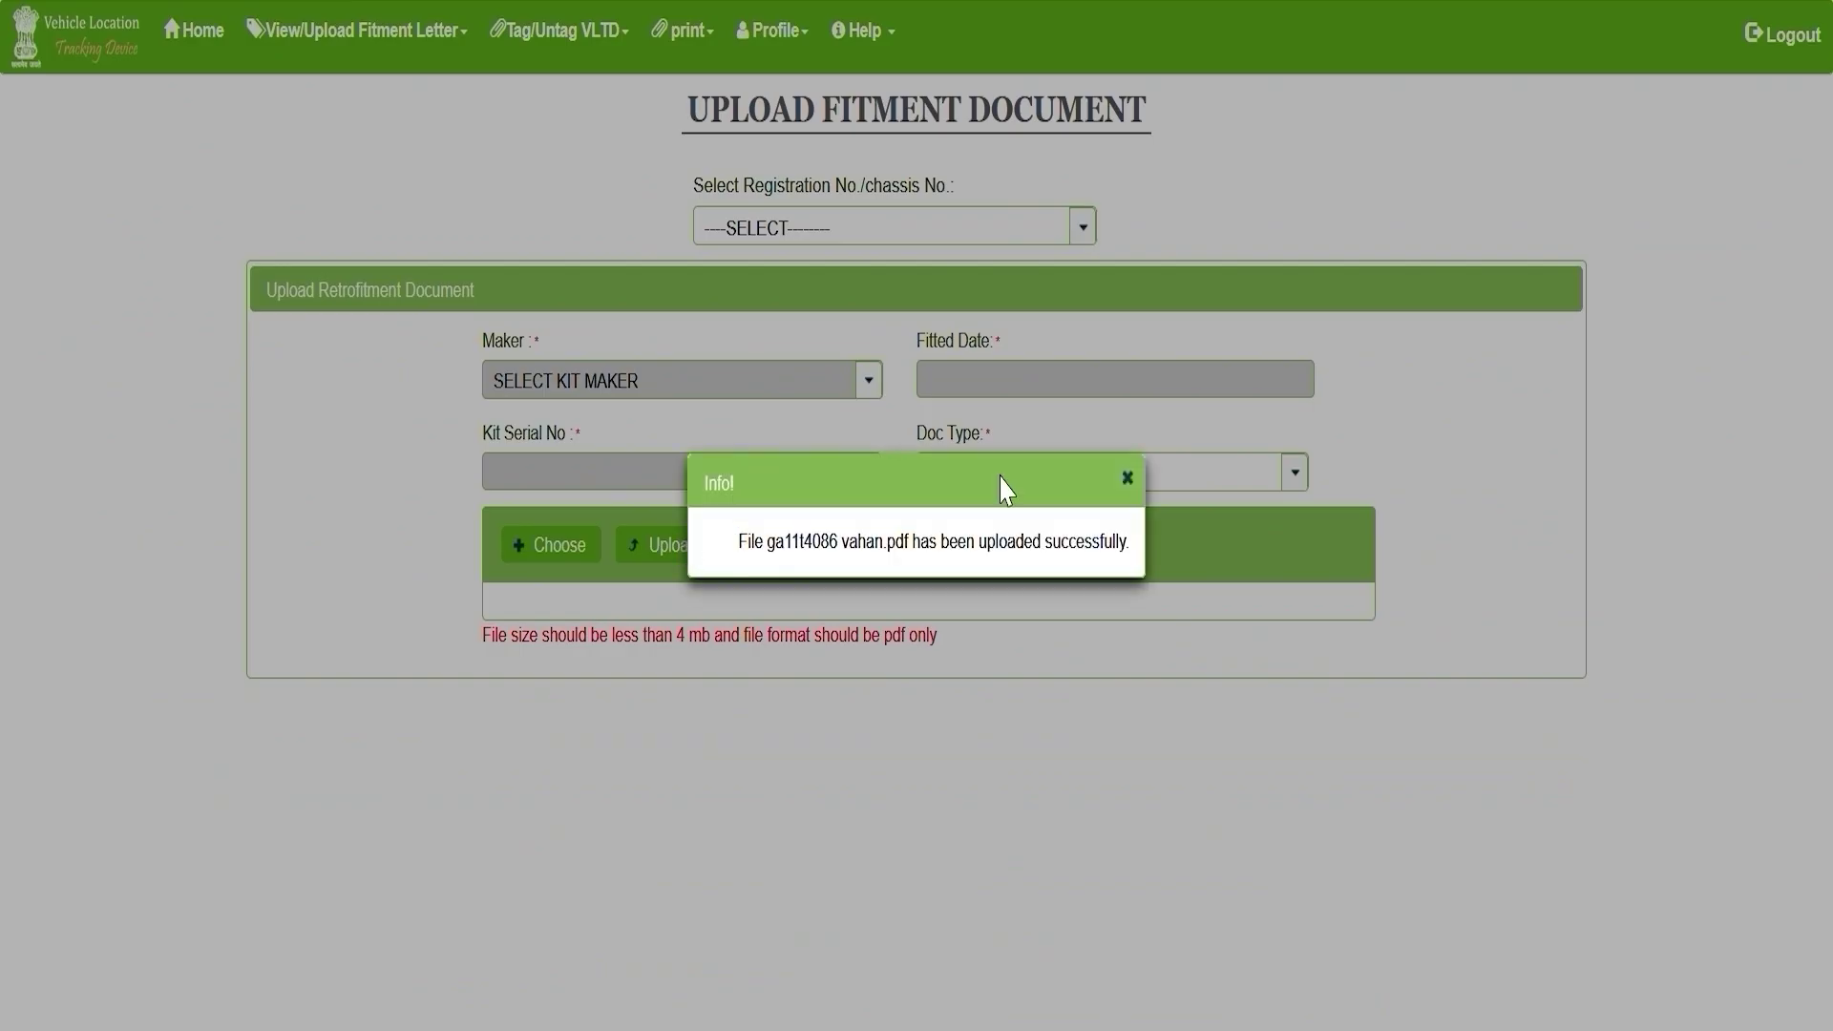